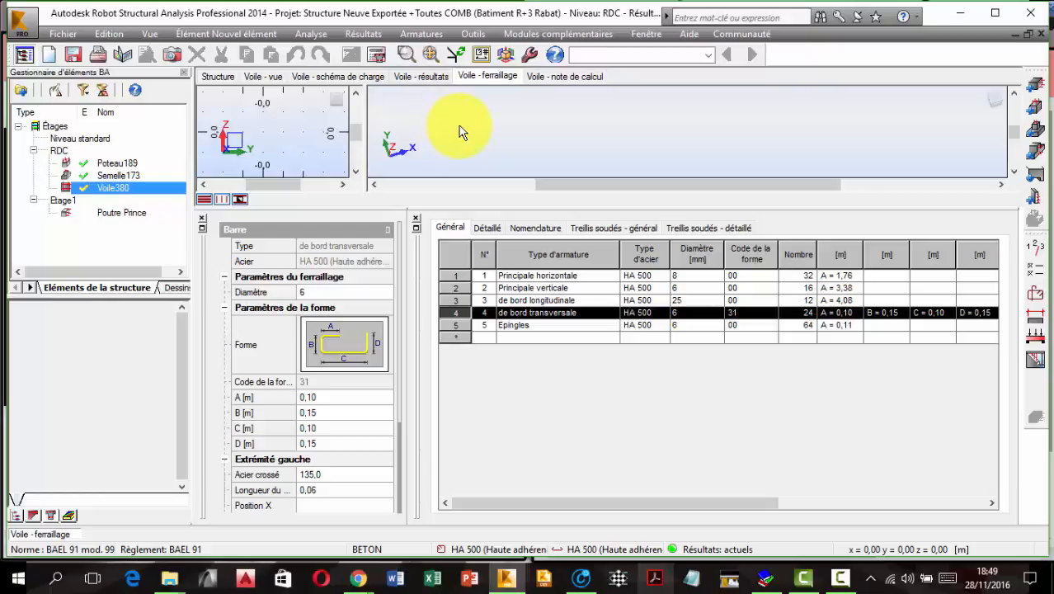
# Restore the initial zoom of the 3D reinforcement view of wall Voile380.
pyautogui.rightClick(483, 121)
pyautogui.moveTo(536, 148)
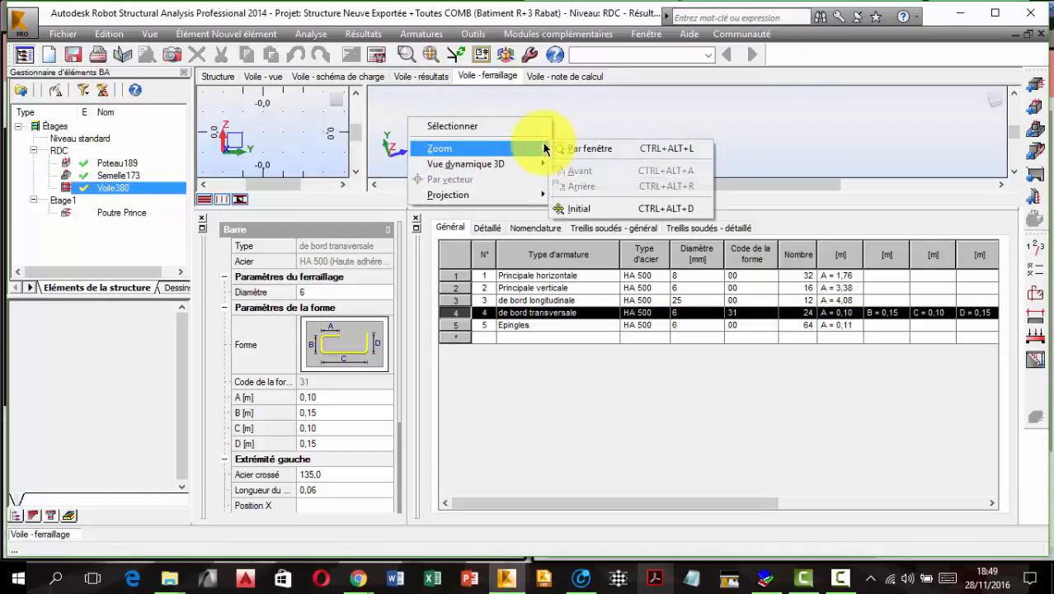
pyautogui.click(581, 209)
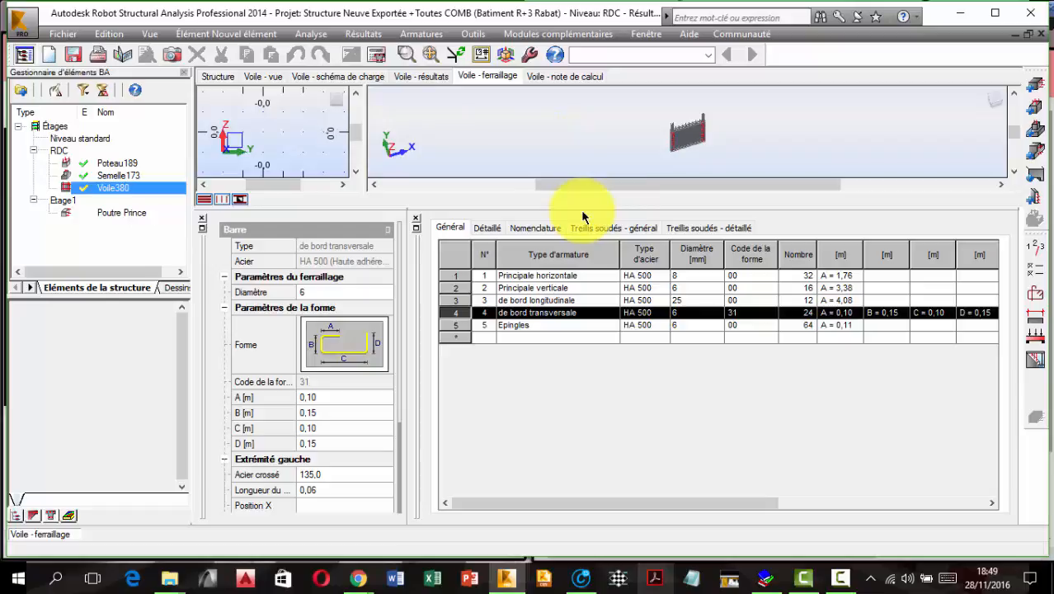
# Show and refresh the desktop, and launch PDFCreator from the application dock.
pyautogui.press('super+d')
pyautogui.rightClick(622, 195)
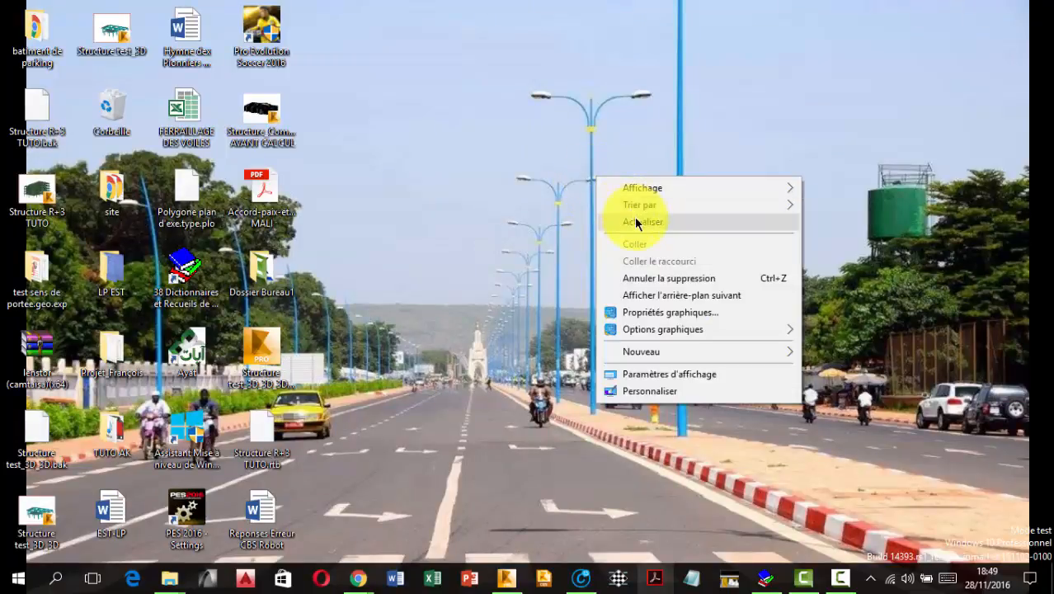
pyautogui.click(634, 216)
pyautogui.moveTo(564, 4)
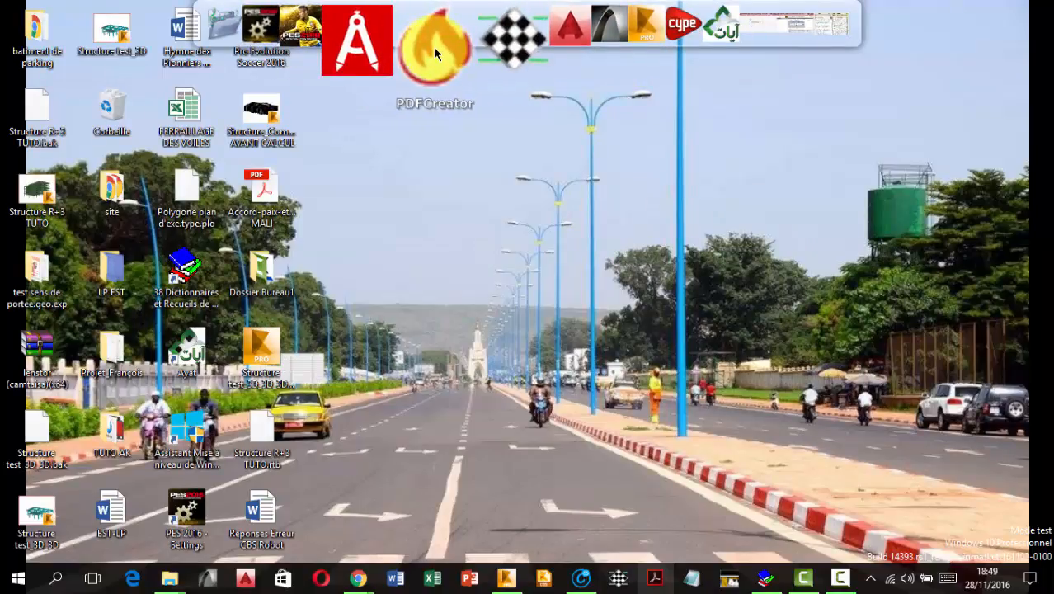
pyautogui.rightClick(562, 245)
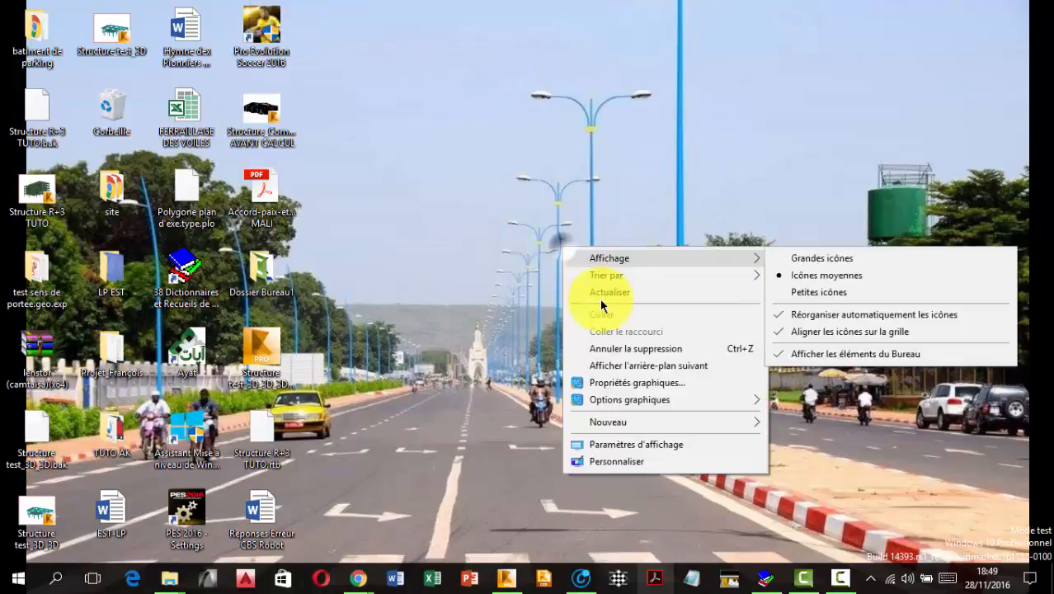
pyautogui.click(603, 294)
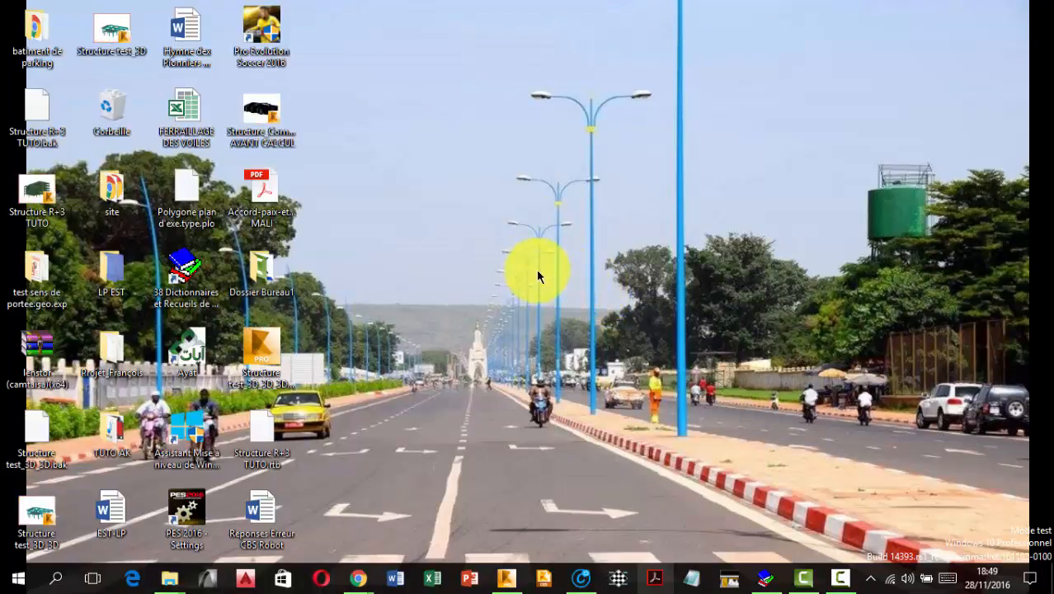
pyautogui.rightClick(564, 294)
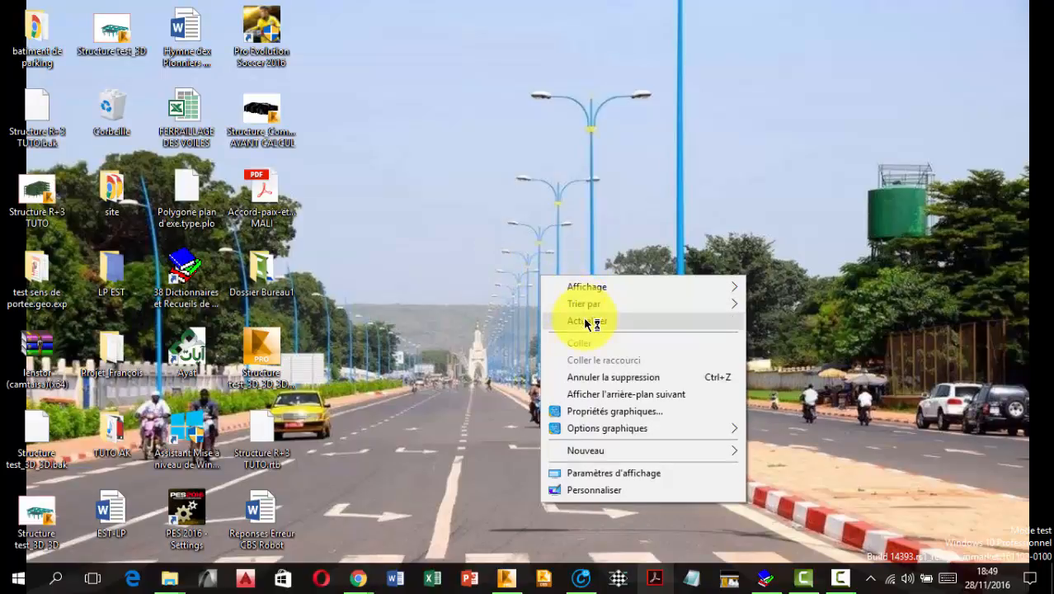
pyautogui.click(589, 320)
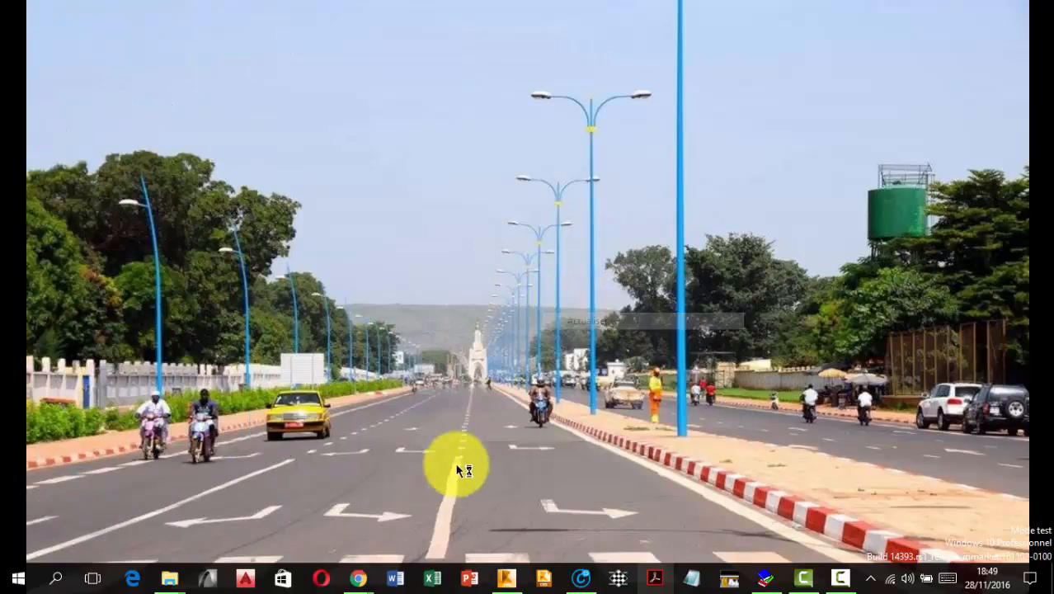
# Return to Robot Structural Analysis, open column Poteau189, and close the PDFCreator update prompt and start window.
pyautogui.click(511, 580)
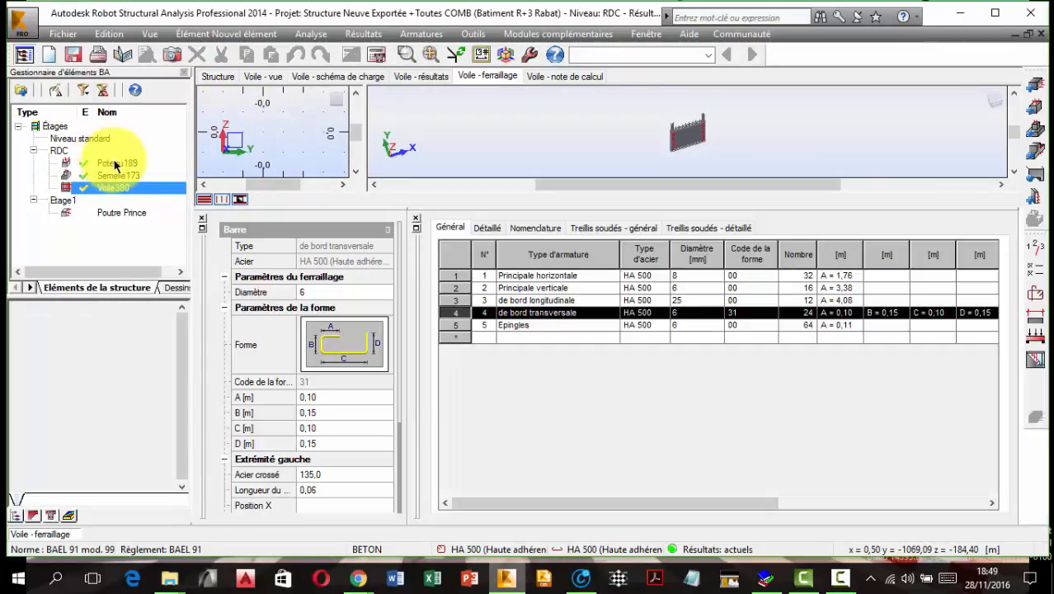
pyautogui.click(108, 164)
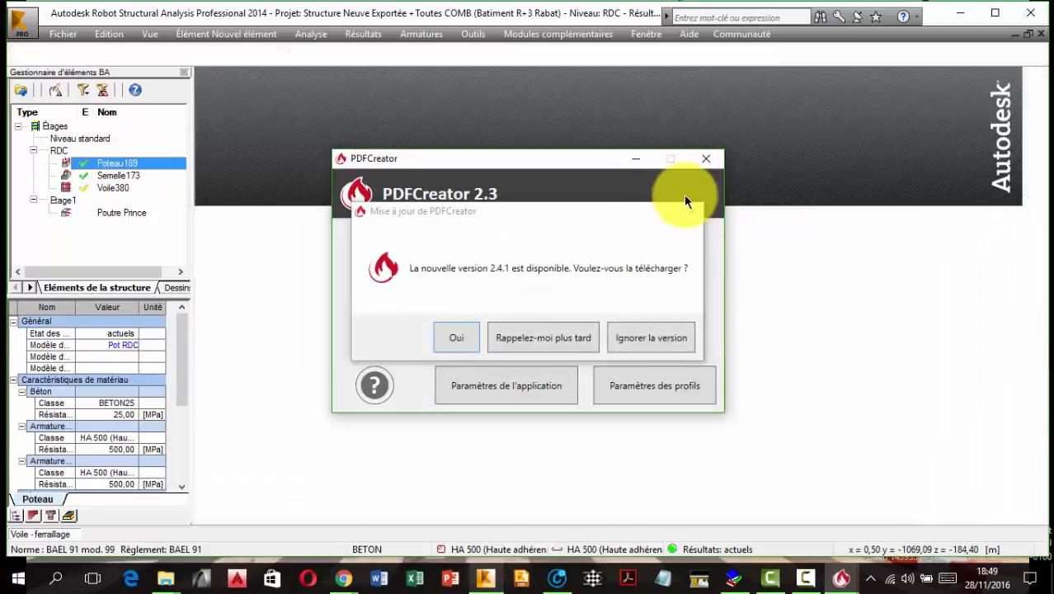
pyautogui.click(692, 210)
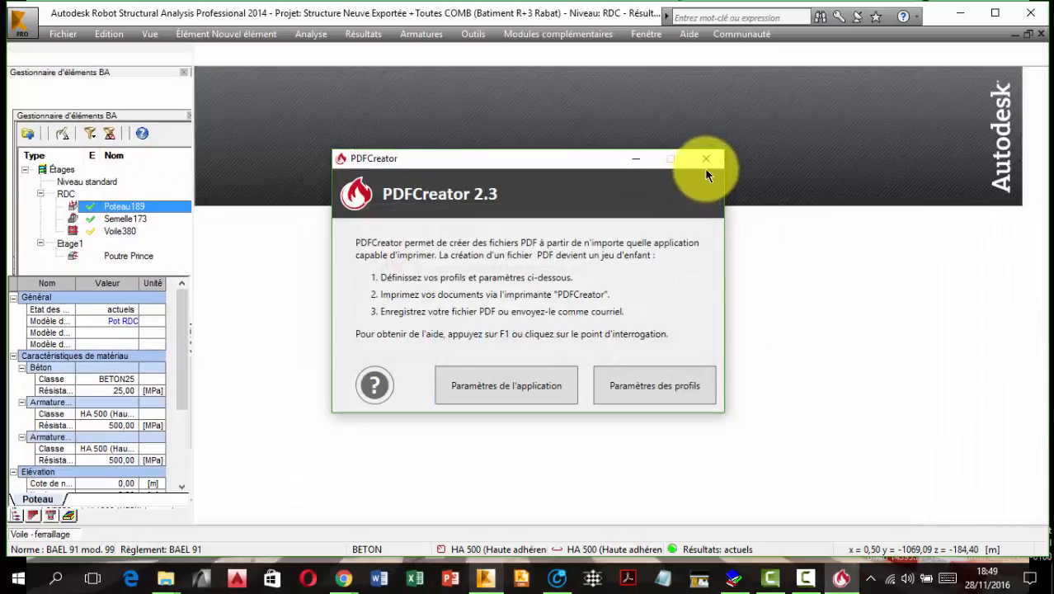
pyautogui.click(705, 165)
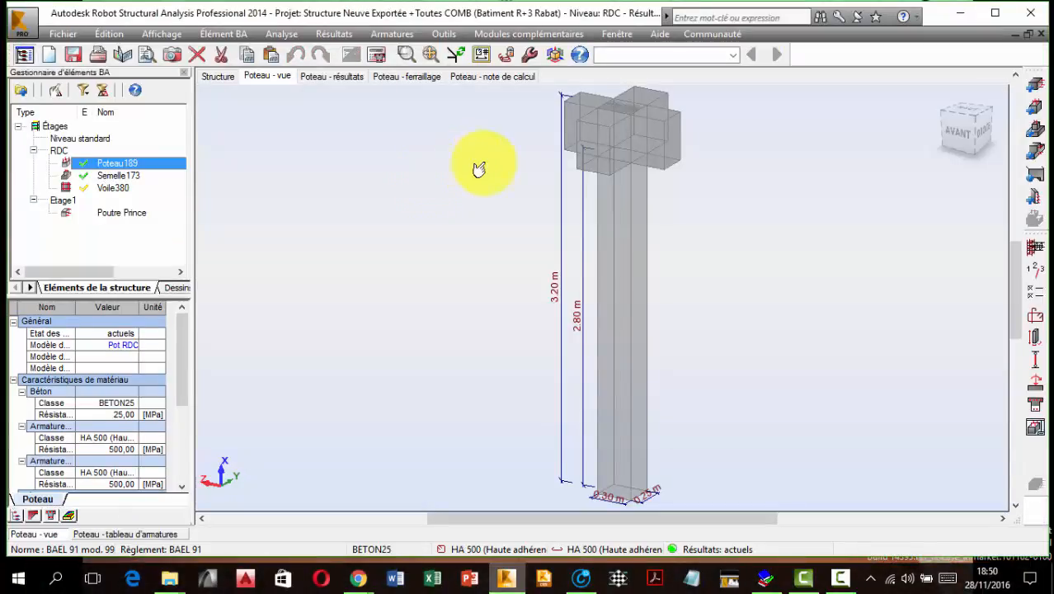
# Generate the execution drawing of column Poteau189 and print all its pages to the PDFCreator printer.
pyautogui.scroll(-3, 478, 169)
pyautogui.moveTo(483, 169); pyautogui.dragTo(493, 226, button='middle')
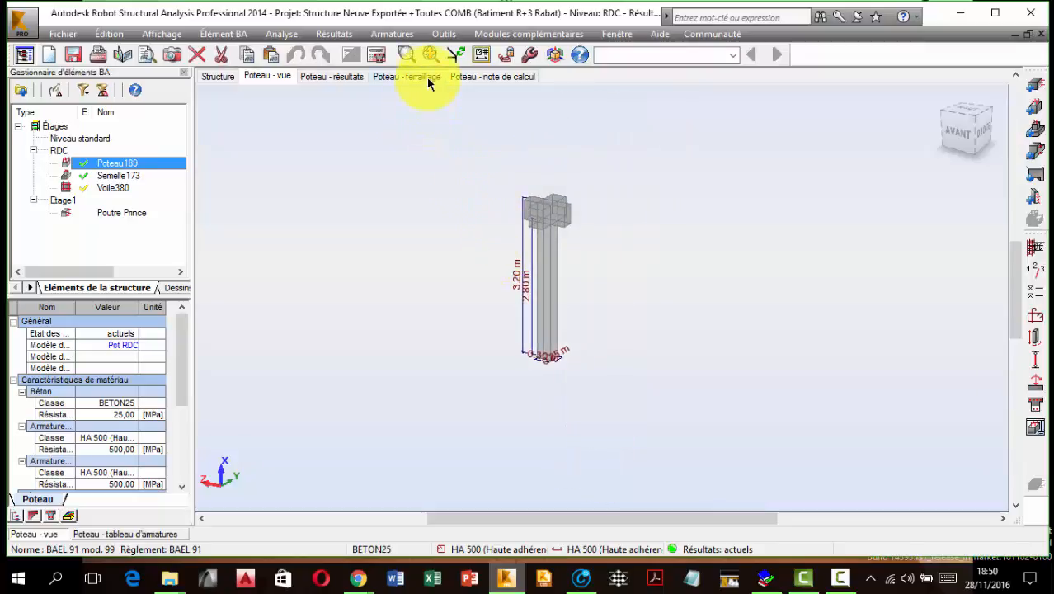
pyautogui.click(1035, 427)
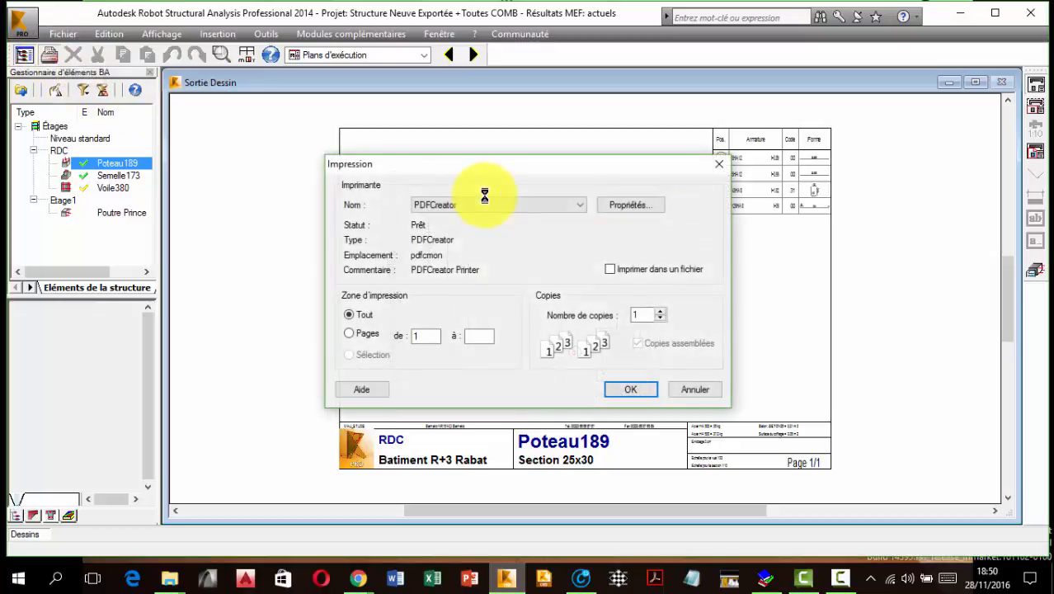
pyautogui.click(483, 202)
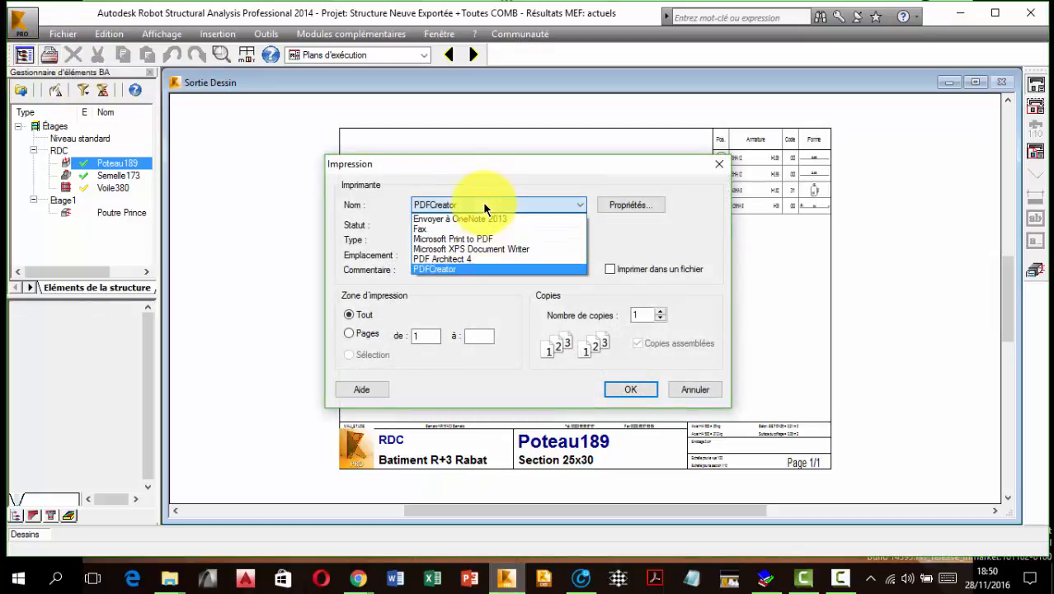
pyautogui.click(453, 267)
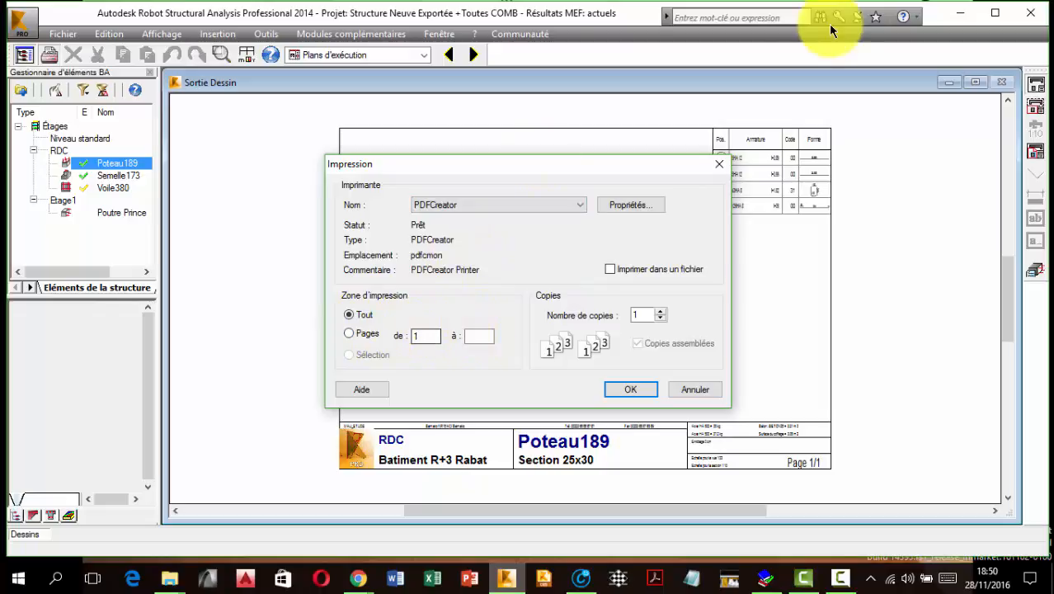
pyautogui.click(630, 389)
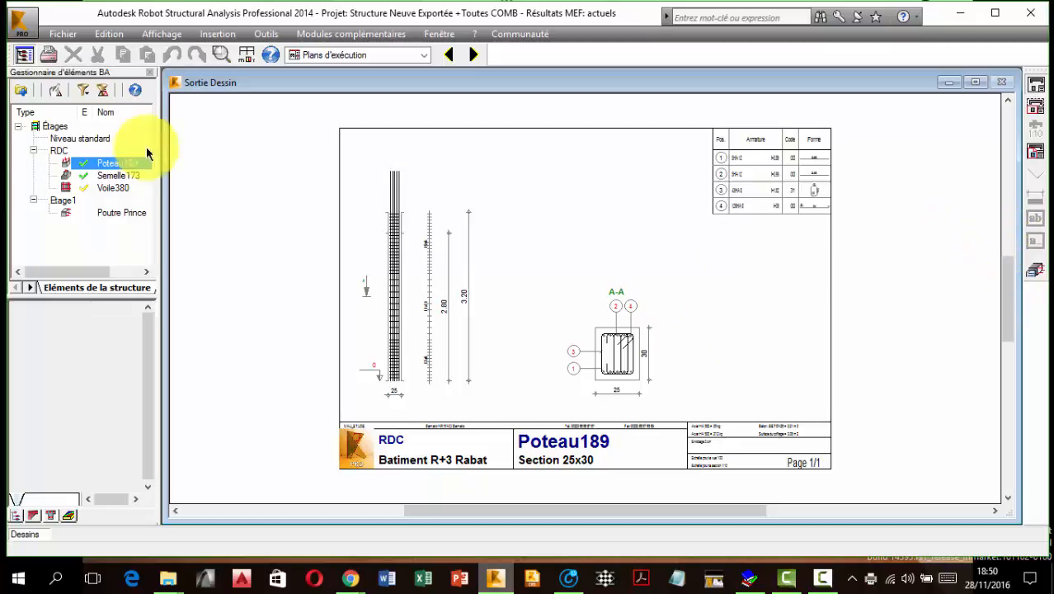
# Open footing Semelle173 and send the column's print job to PDFCreator's merge list.
pyautogui.click(122, 175)
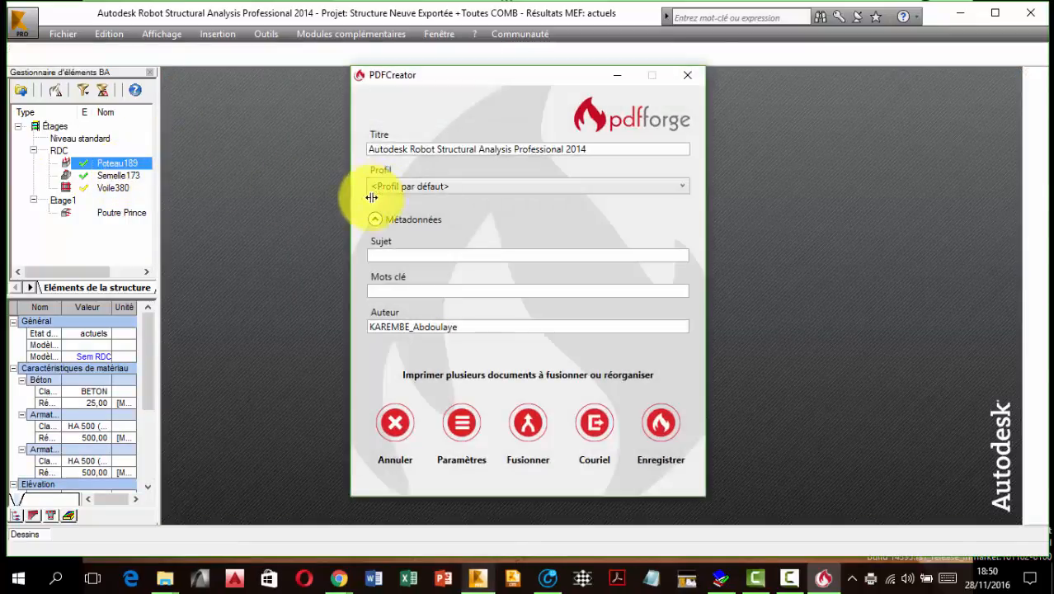
pyautogui.moveTo(491, 76); pyautogui.dragTo(571, 74)
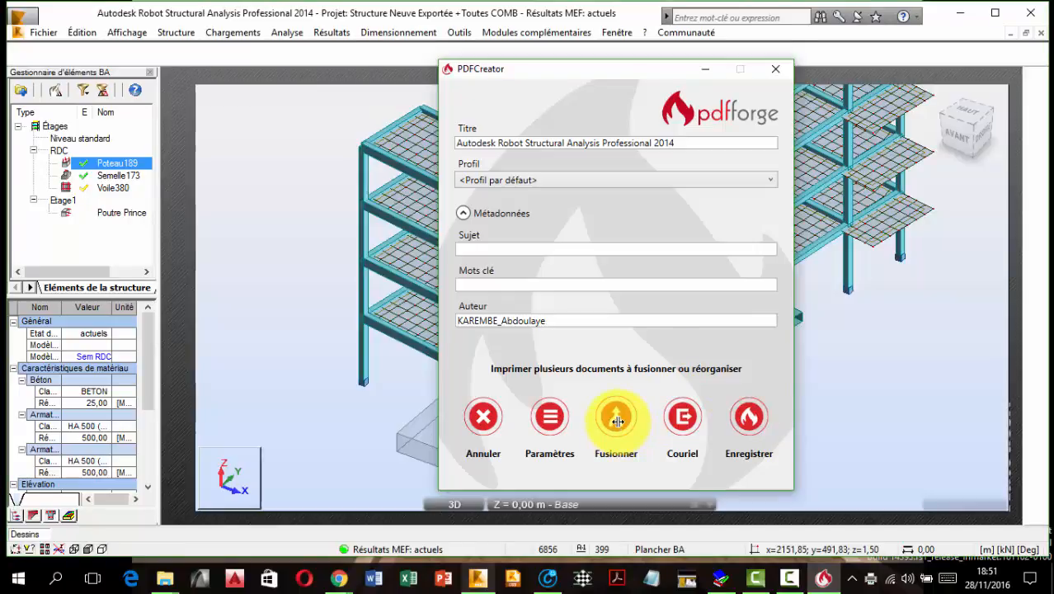
pyautogui.click(616, 420)
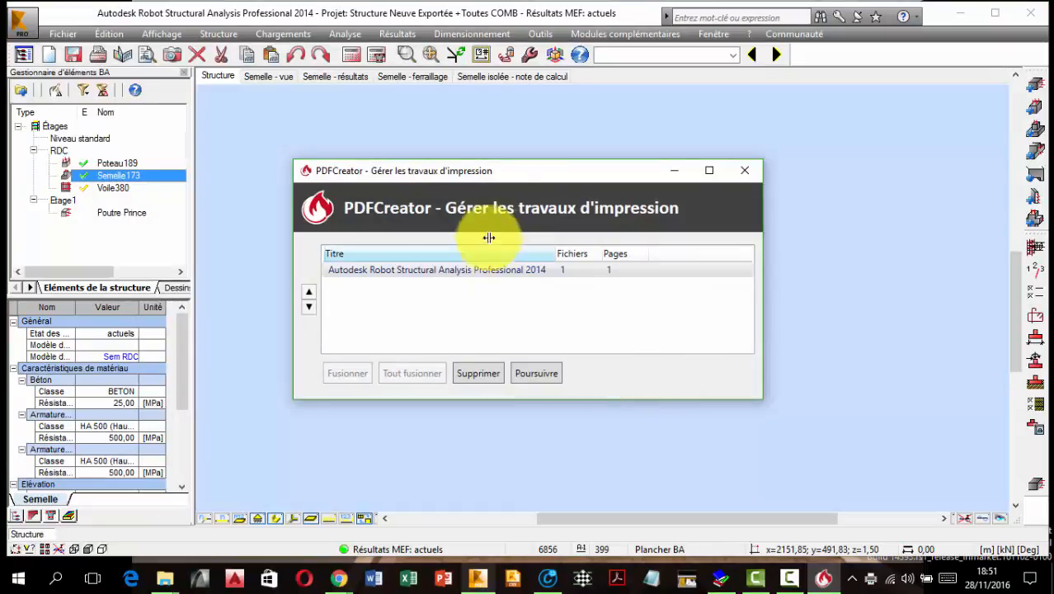
pyautogui.moveTo(536, 173); pyautogui.dragTo(728, 163)
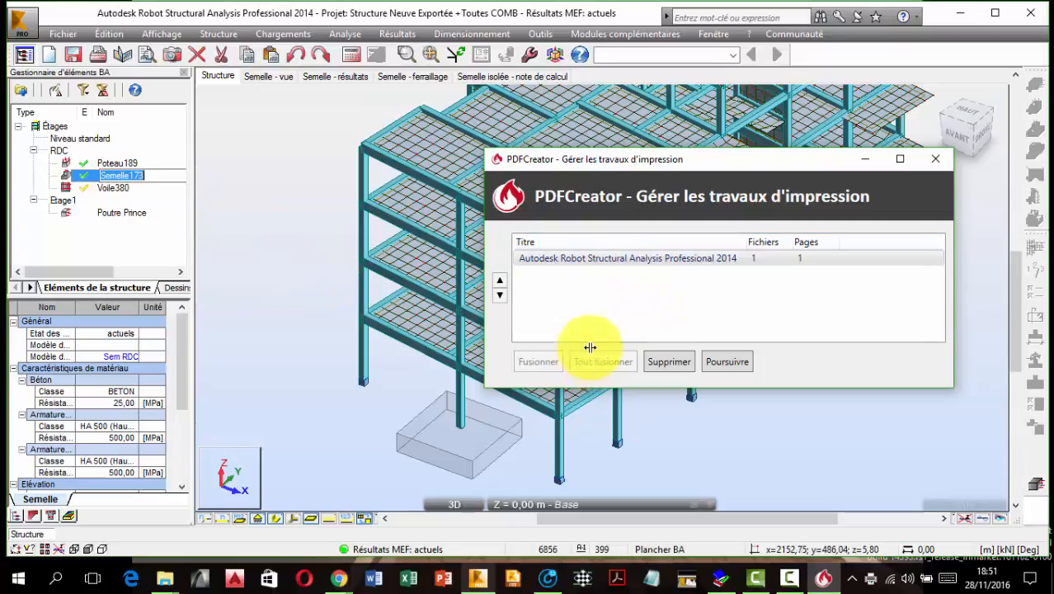
# Generate the execution drawing of footing Semelle173, print it to PDFCreator, and check the print job list.
pyautogui.click(327, 133)
pyautogui.click(136, 177)
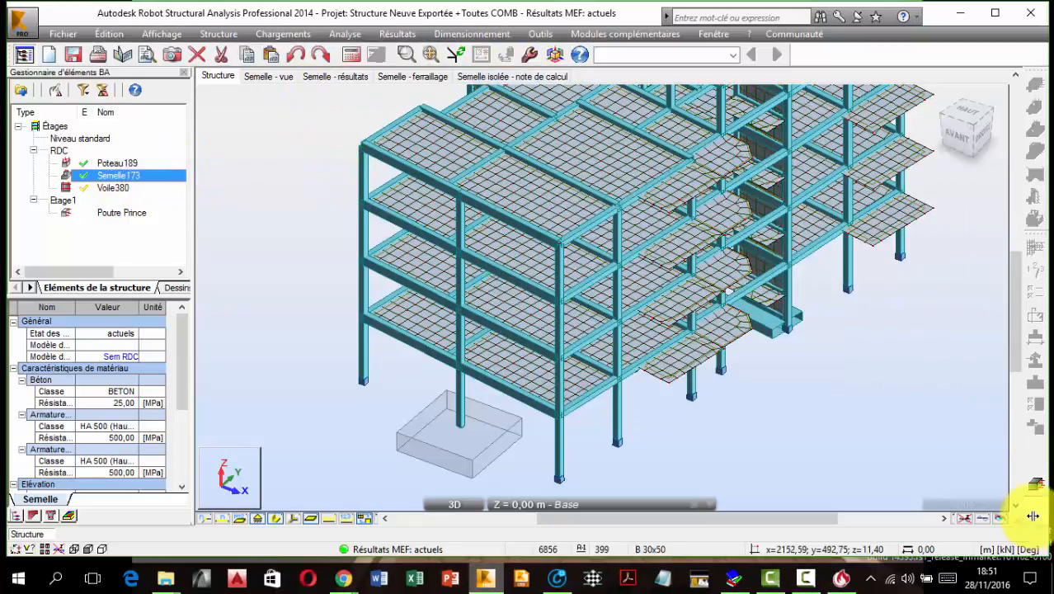
pyautogui.click(439, 75)
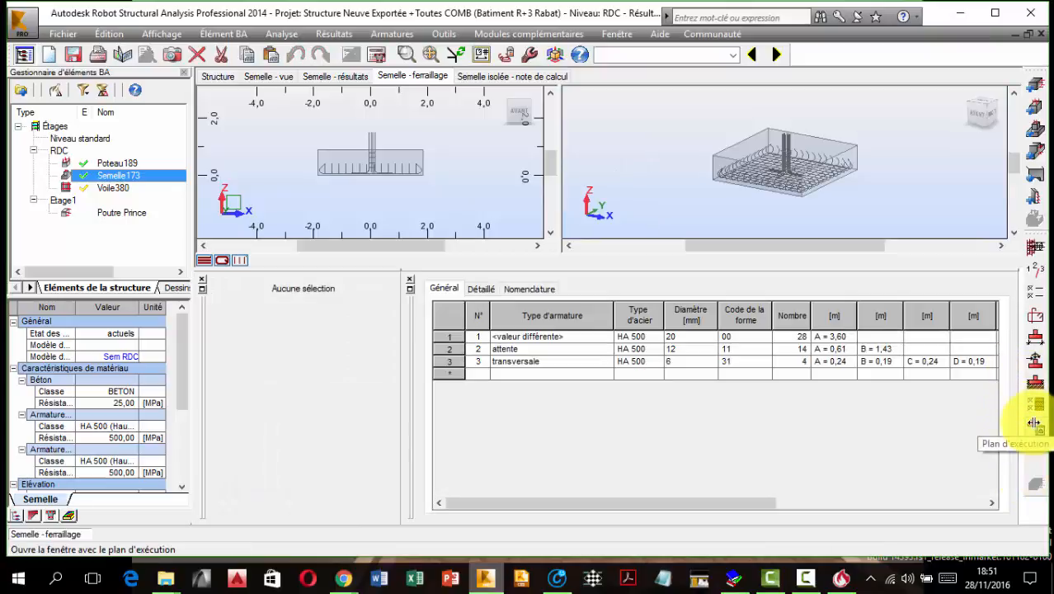
pyautogui.click(1034, 422)
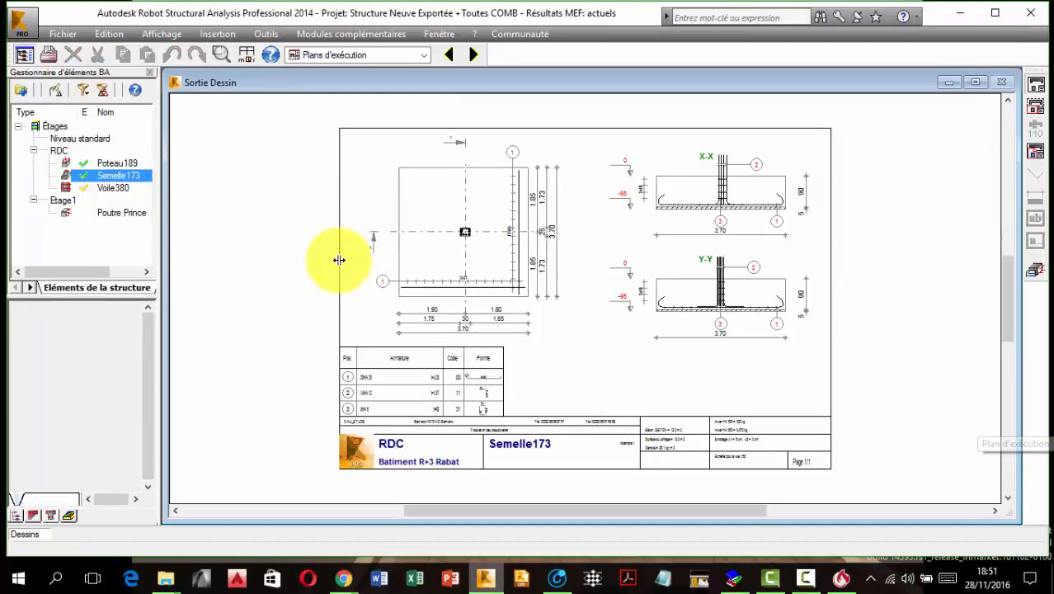
pyautogui.hotkey('ctrl', 'p')
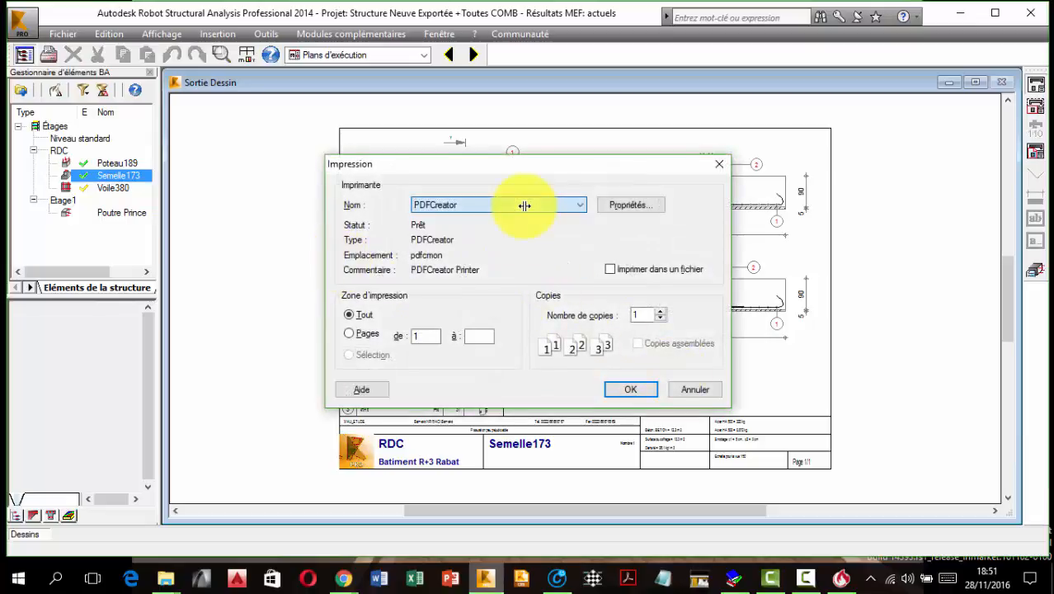
pyautogui.click(632, 389)
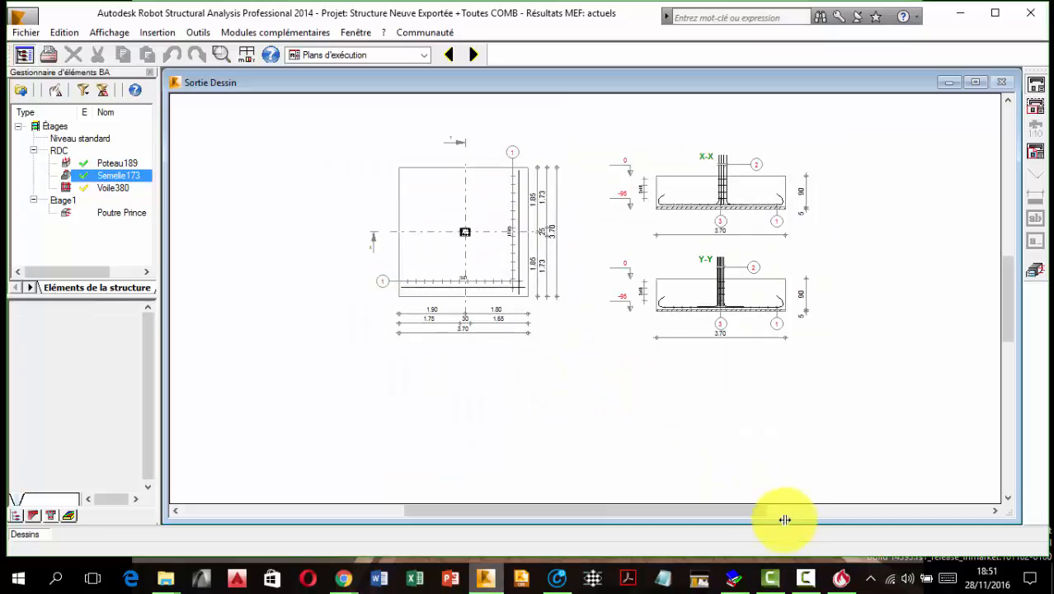
pyautogui.click(839, 577)
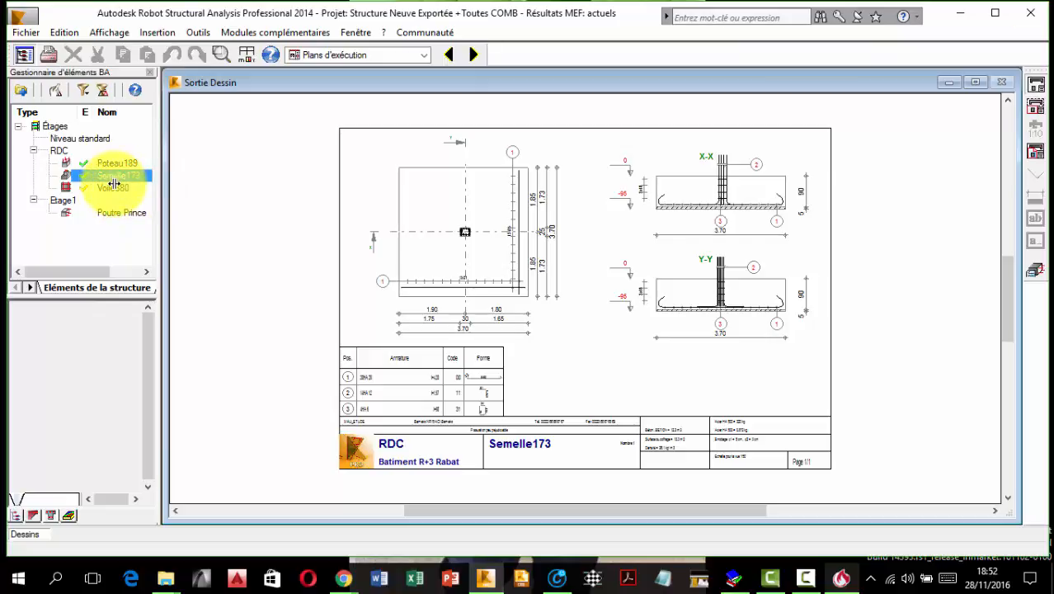
# Open the execution drawings of wall Voile380 and print all pages to PDFCreator.
pyautogui.click(117, 187)
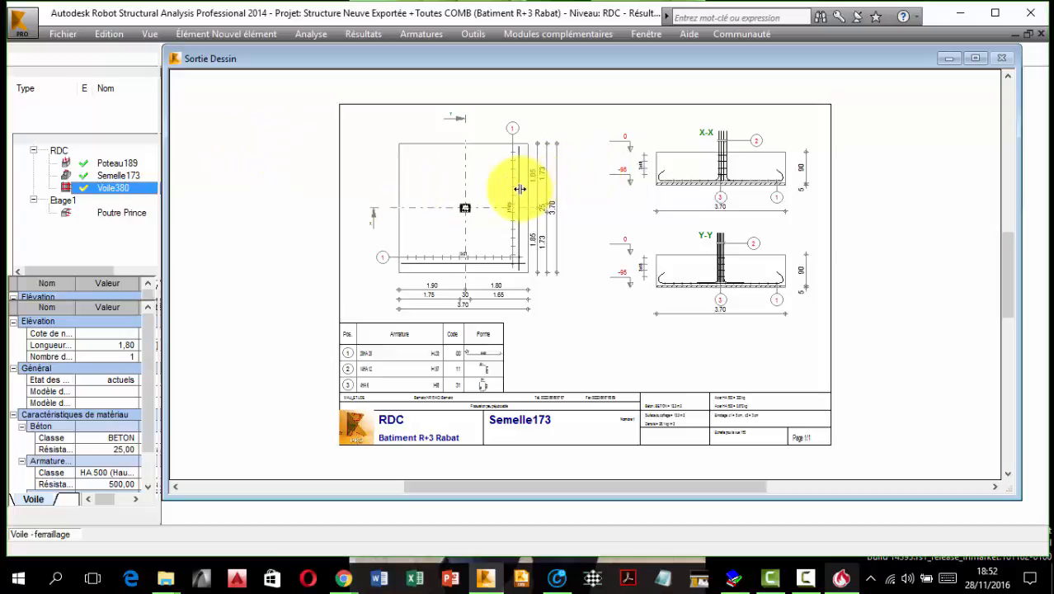
pyautogui.doubleClick(145, 193)
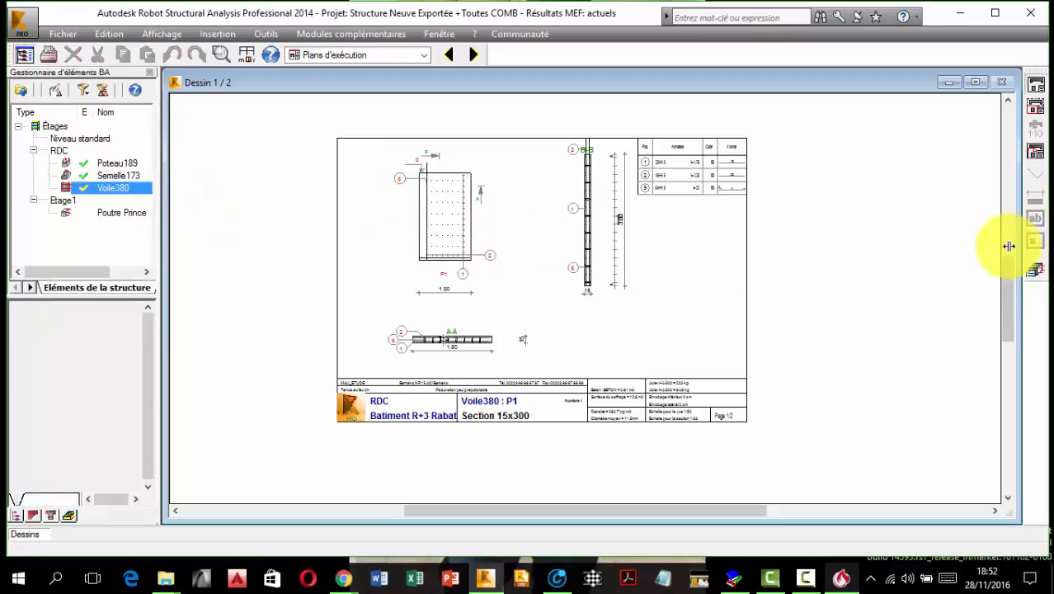
pyautogui.click(49, 55)
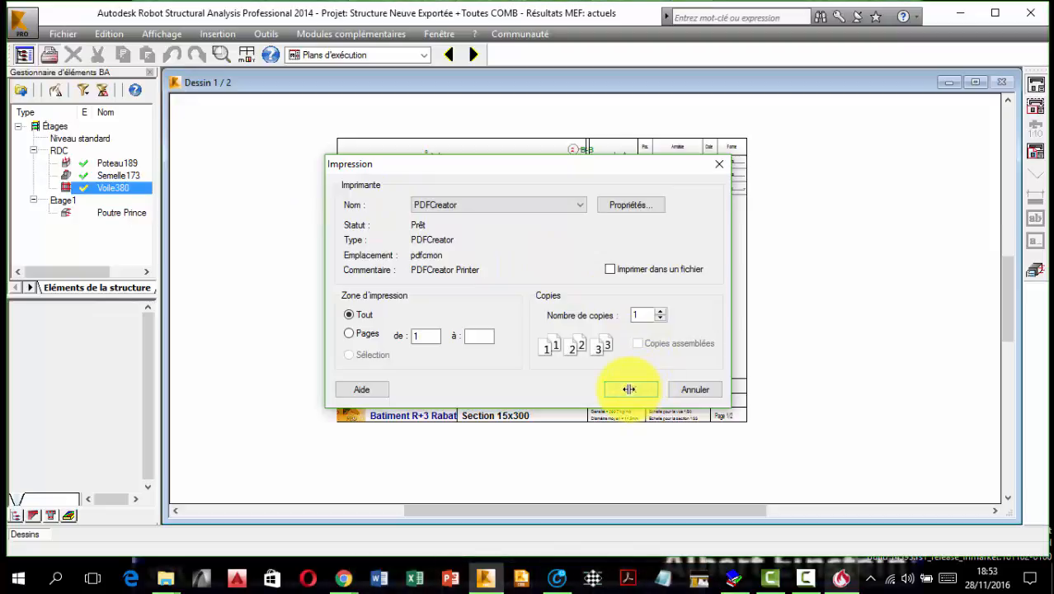
pyautogui.click(629, 389)
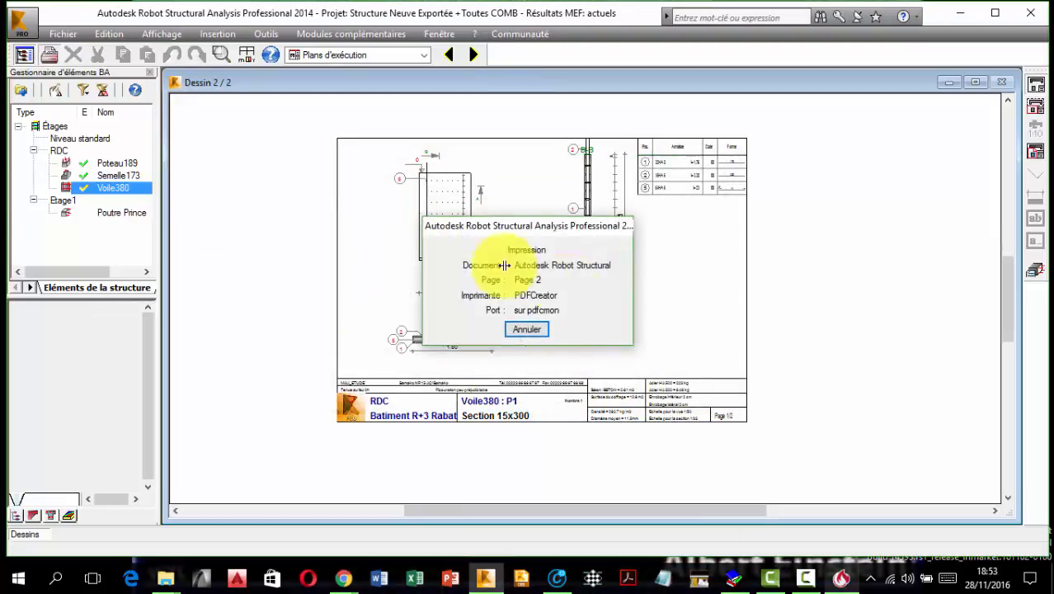
# Generate the execution drawing of beam Poutre Prince from its reinforcement view and print it to PDFCreator.
pyautogui.click(121, 212)
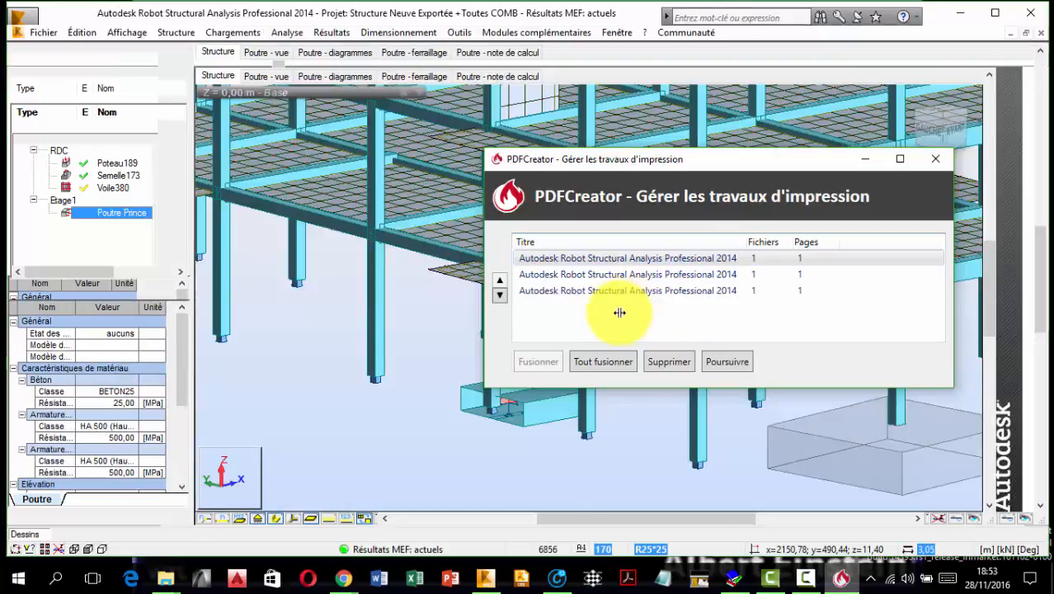
pyautogui.click(400, 118)
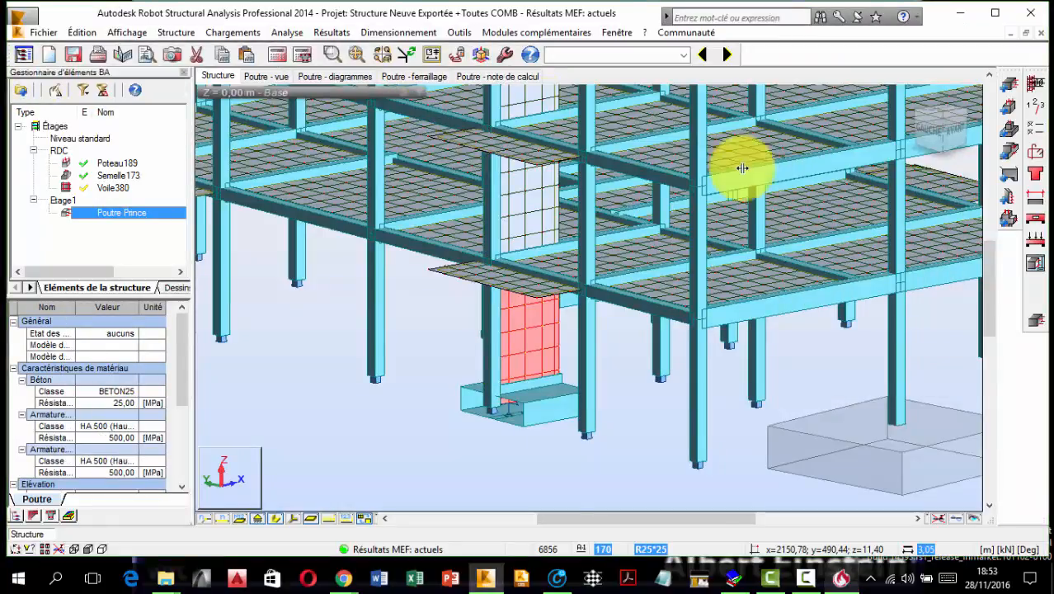
pyautogui.click(740, 164)
pyautogui.click(414, 76)
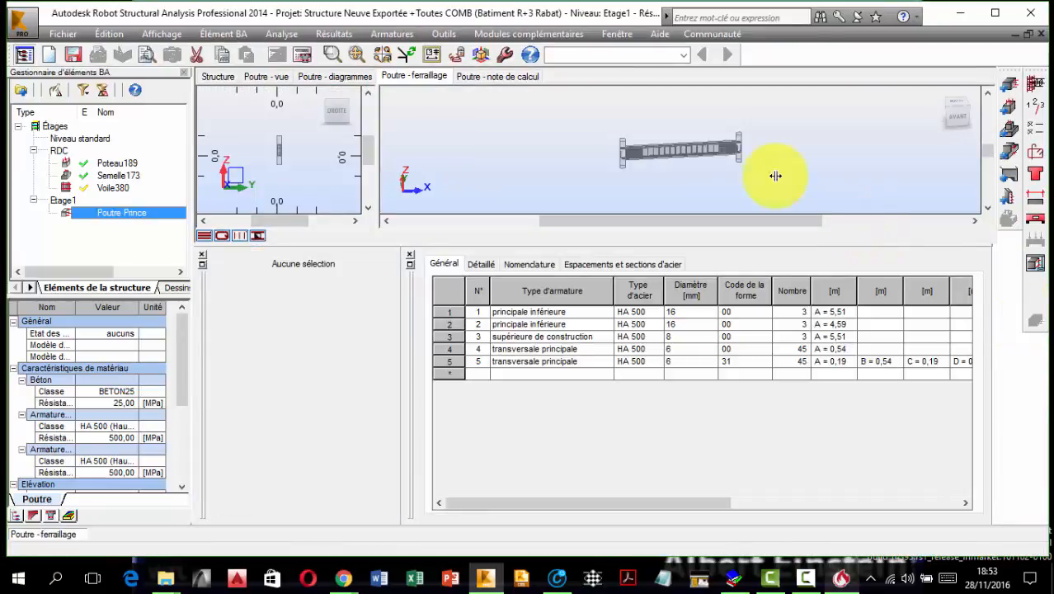
pyautogui.scroll(3, 771, 146)
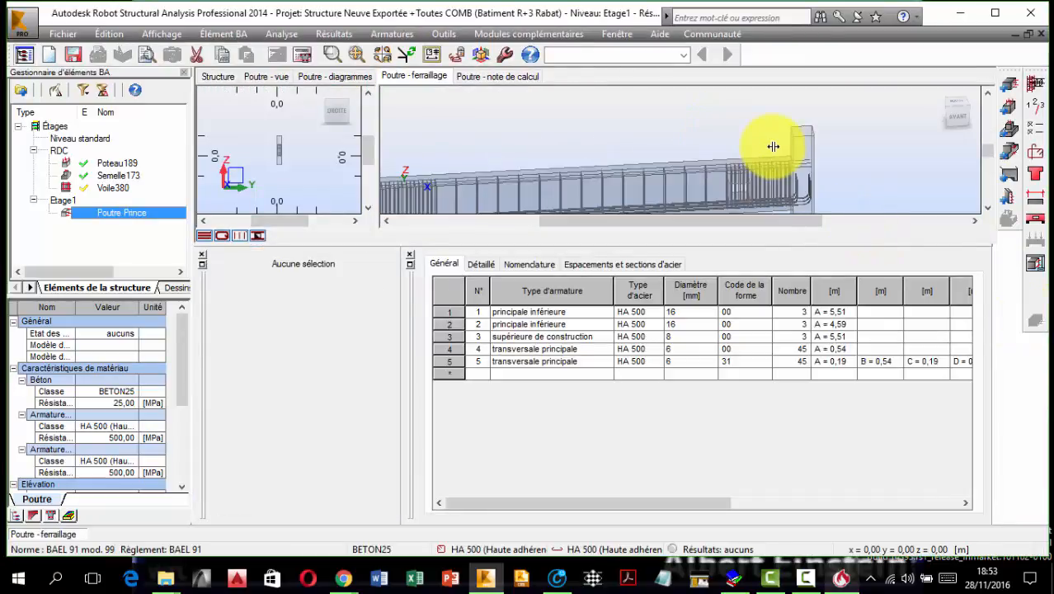
pyautogui.click(1033, 263)
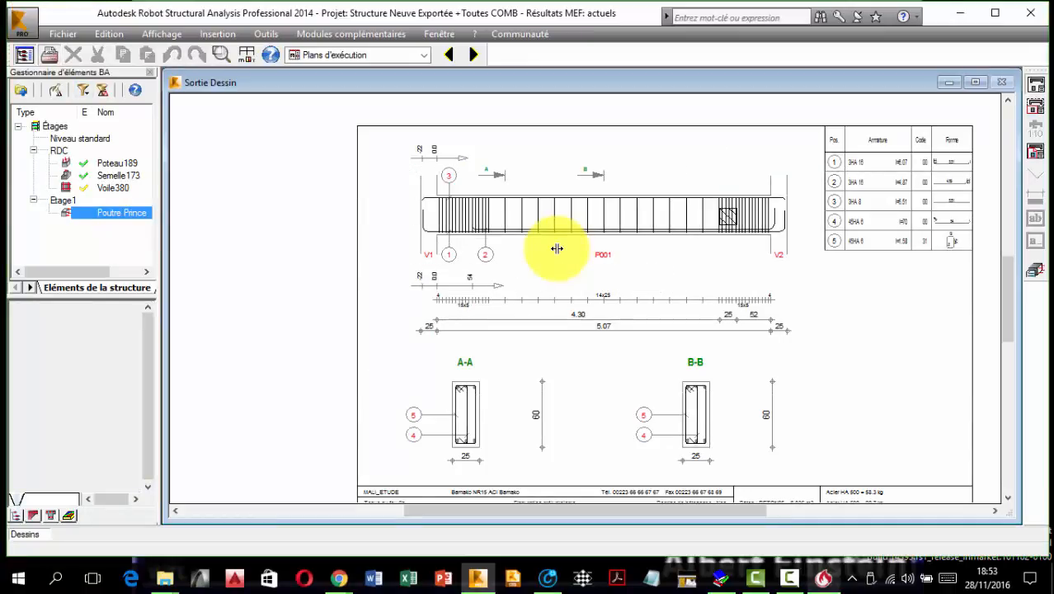
pyautogui.hotkey('ctrl', 'p')
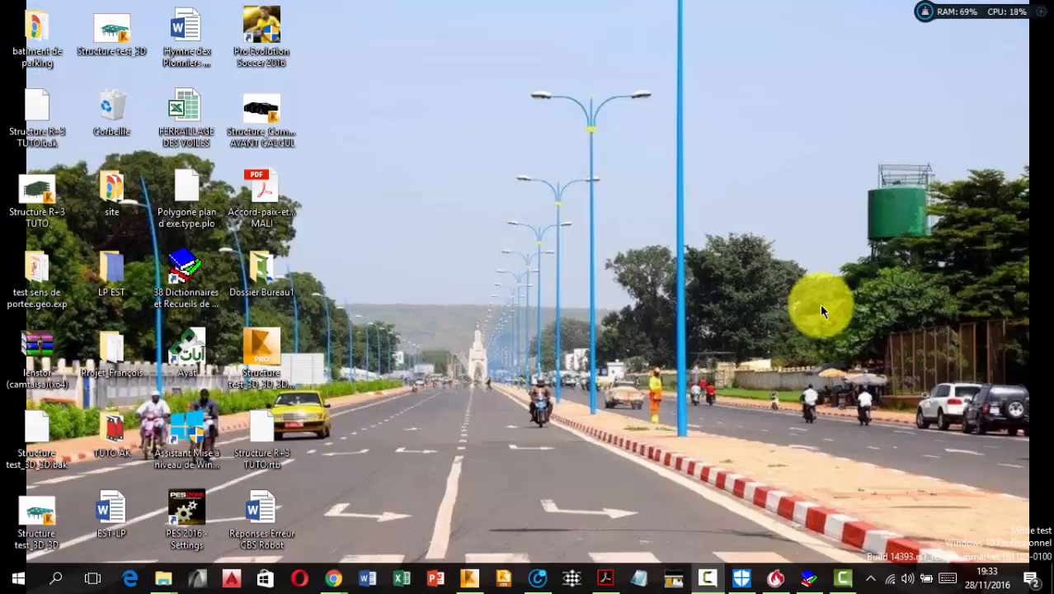
pyautogui.rightClick(692, 268)
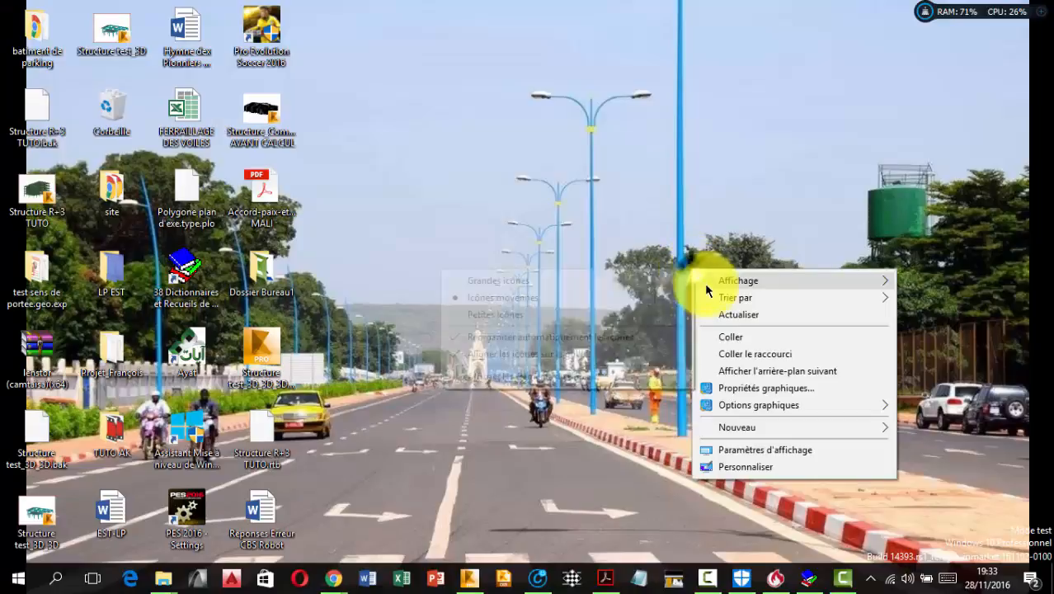
pyautogui.click(729, 314)
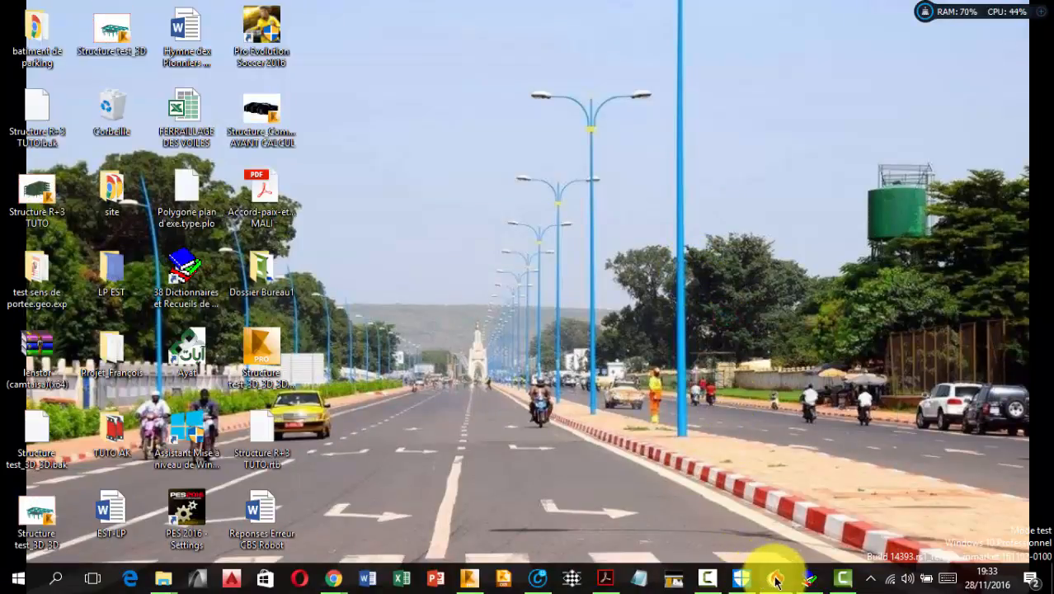
# Switch to PDFCreator's print job manager and merge all the listed print jobs into a single document.
pyautogui.click(775, 577)
pyautogui.moveTo(670, 162); pyautogui.dragTo(533, 180)
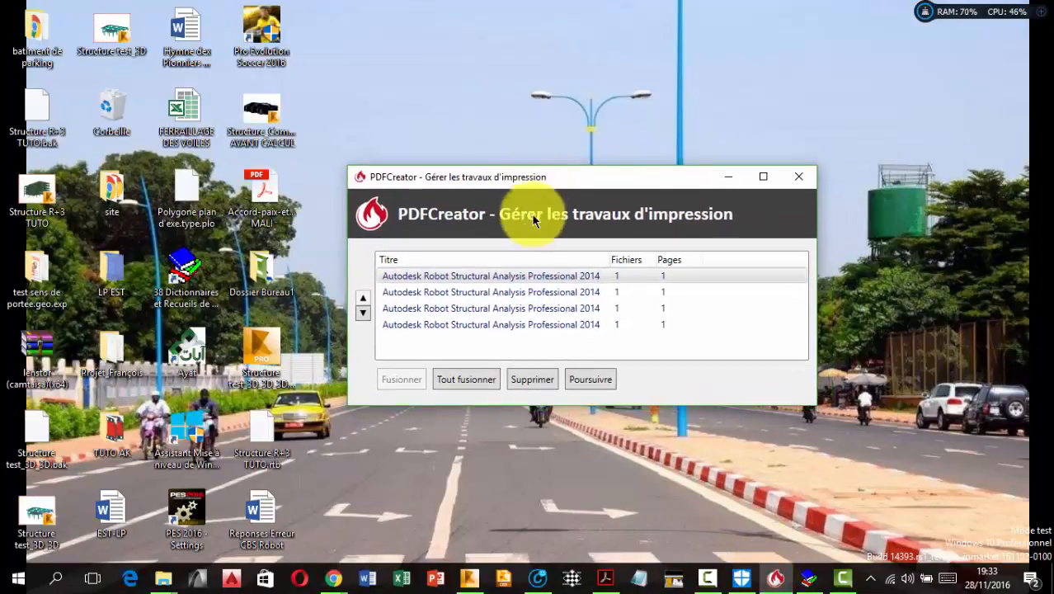
pyautogui.click(650, 342)
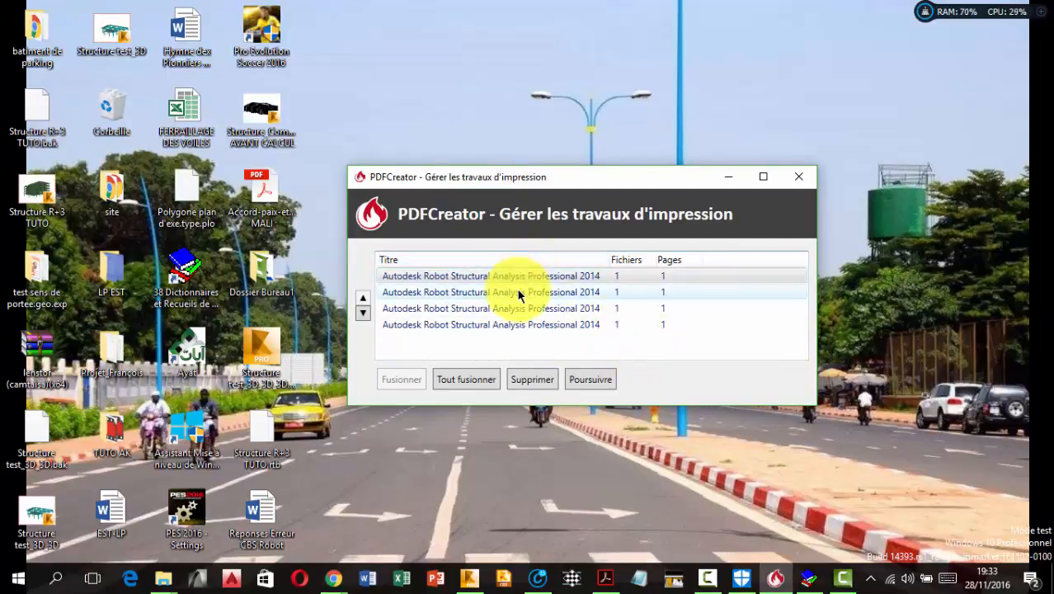
pyautogui.click(453, 380)
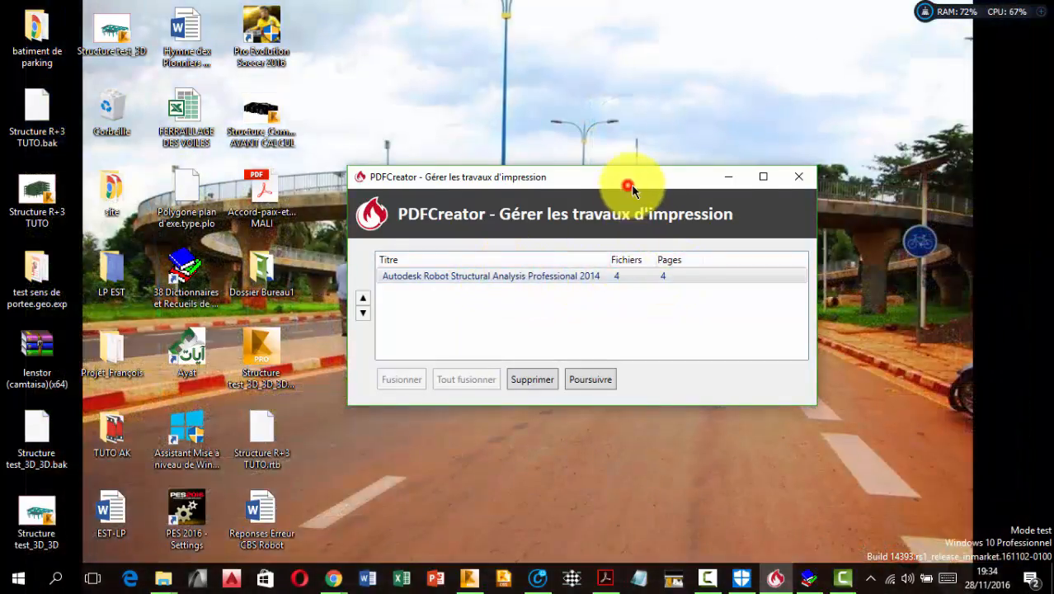
# Continue with the merged job, start saving it as a PDF, and choose the TUTO AK folder on the desktop as destination.
pyautogui.moveTo(630, 184); pyautogui.dragTo(882, 274)
pyautogui.click(828, 467)
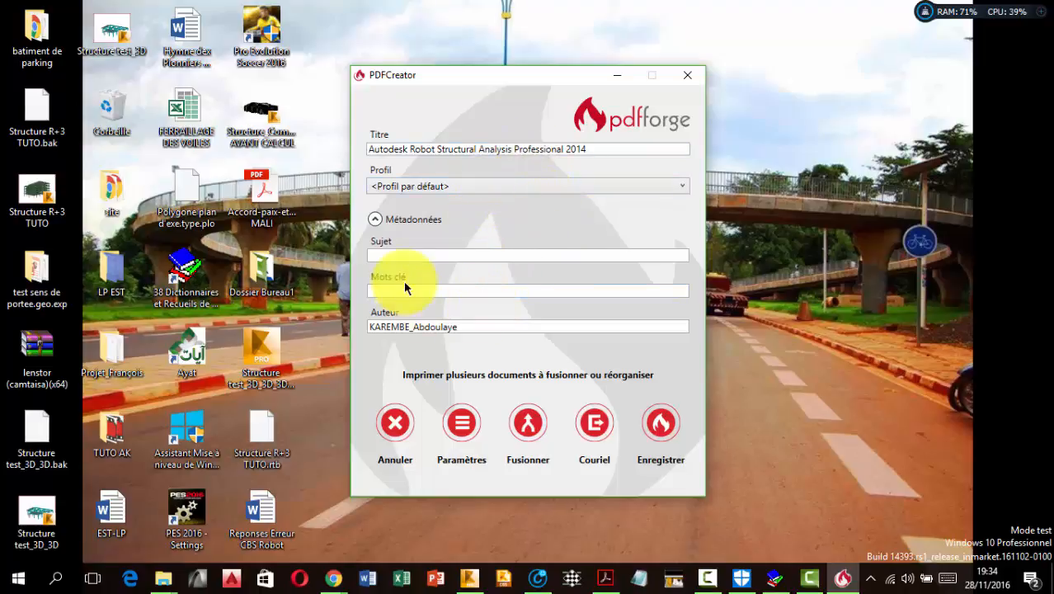
pyautogui.click(659, 434)
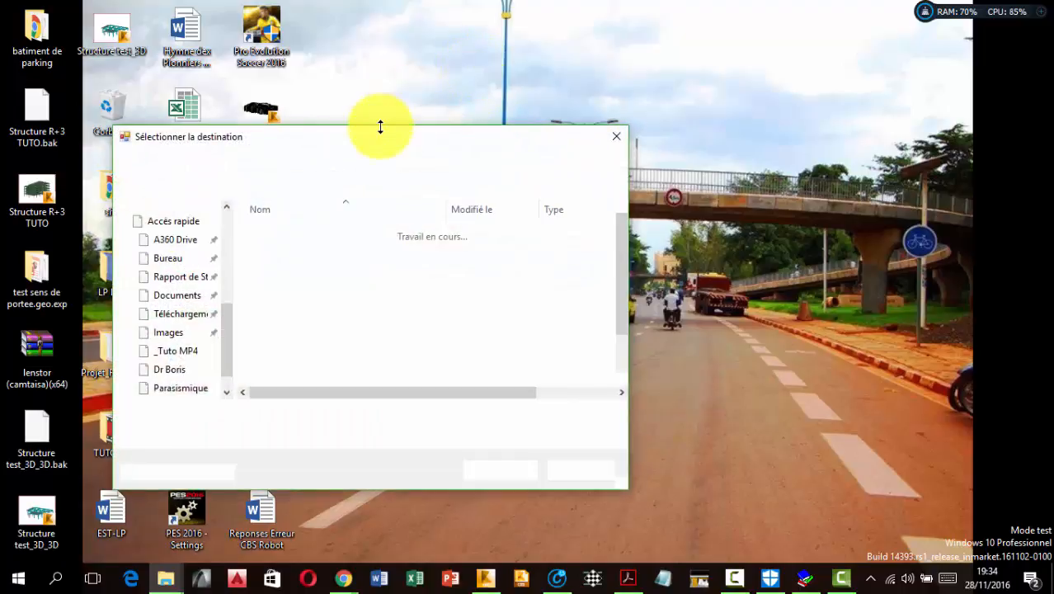
pyautogui.moveTo(384, 140); pyautogui.dragTo(519, 127)
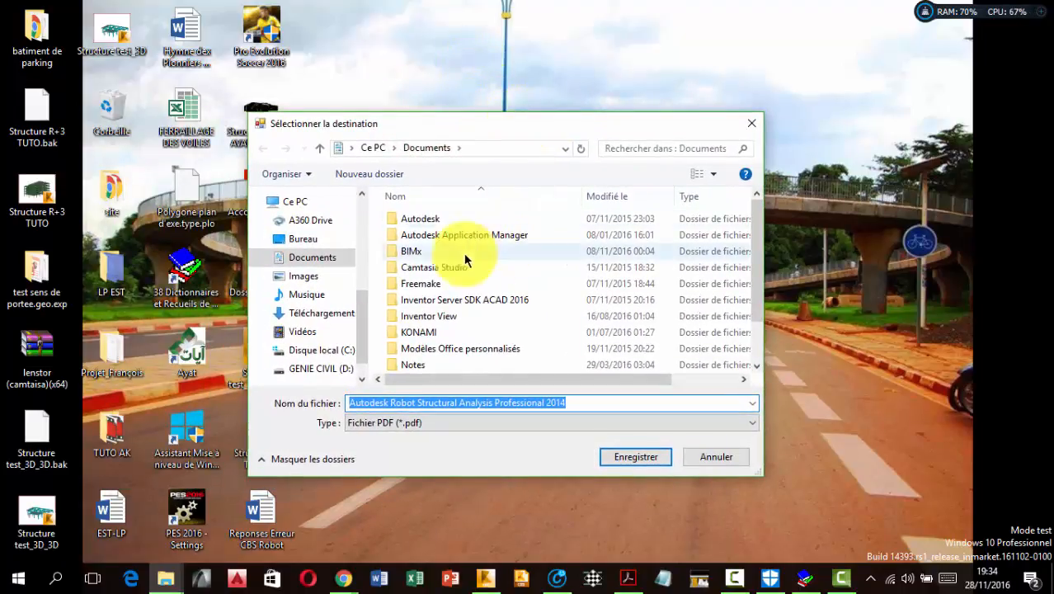
pyautogui.click(300, 241)
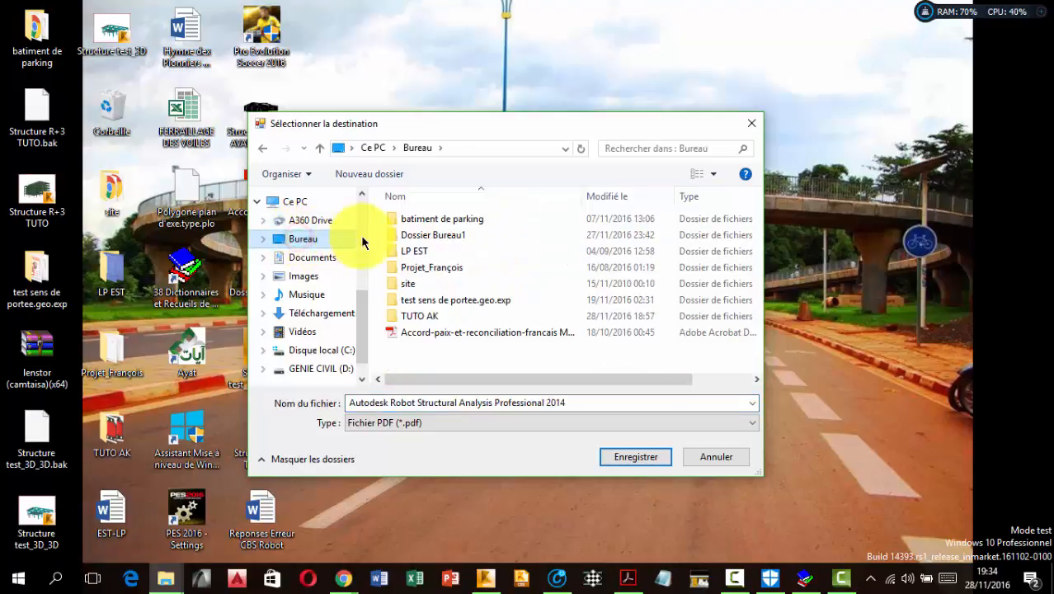
pyautogui.doubleClick(425, 314)
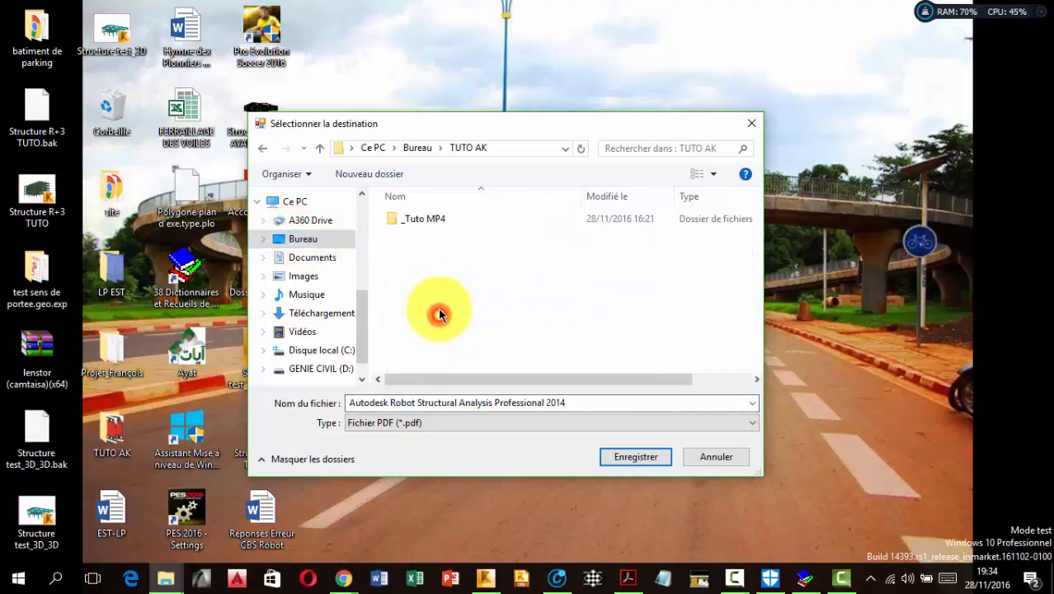
# Name the merged PDF "Plan d'execution" and save it.
pyautogui.click(511, 402)
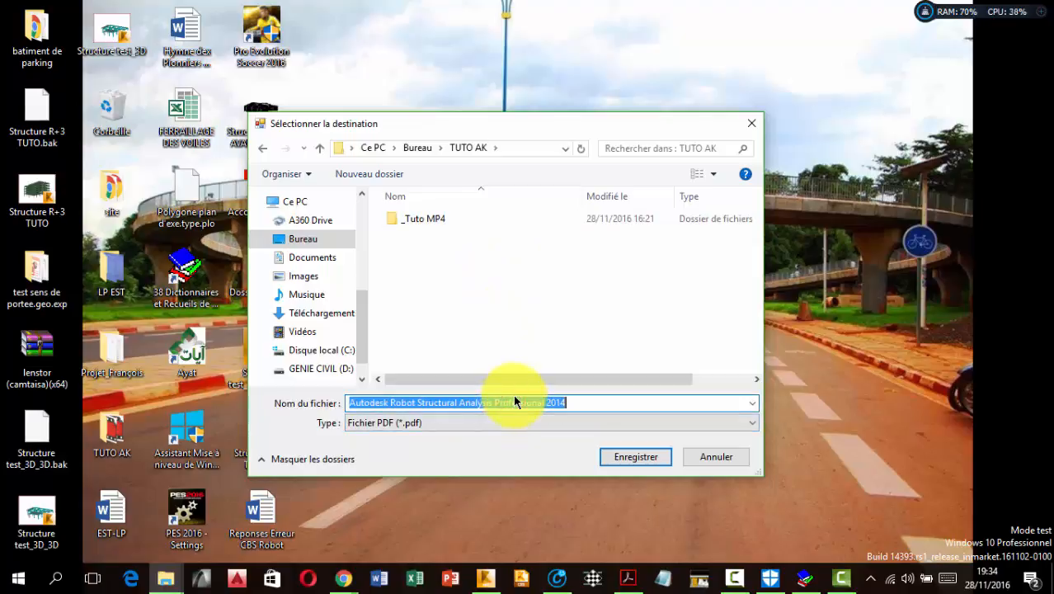
pyautogui.write('^Plan')
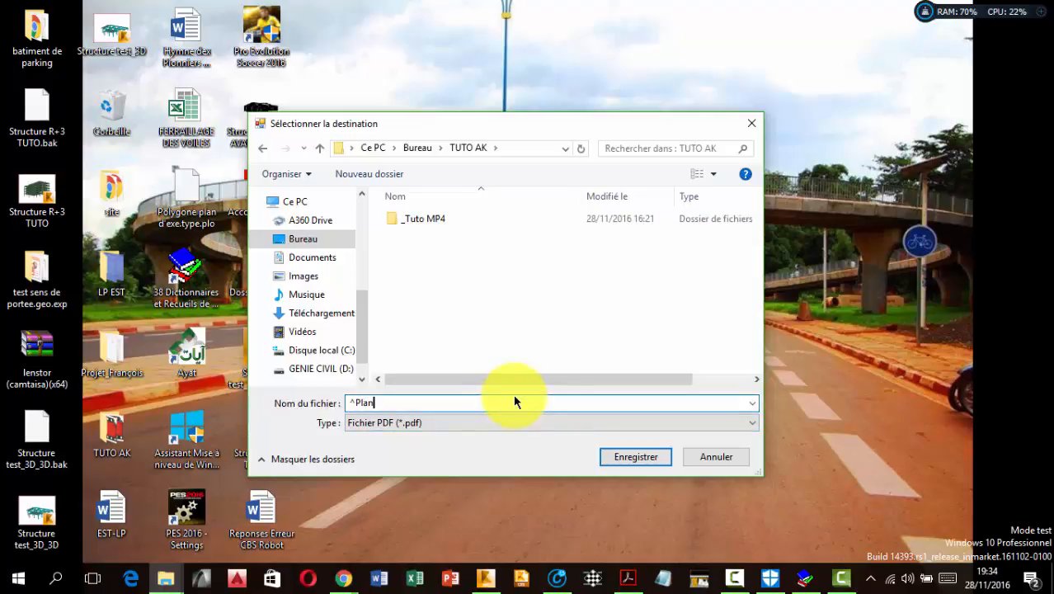
pyautogui.write(" d'exe")
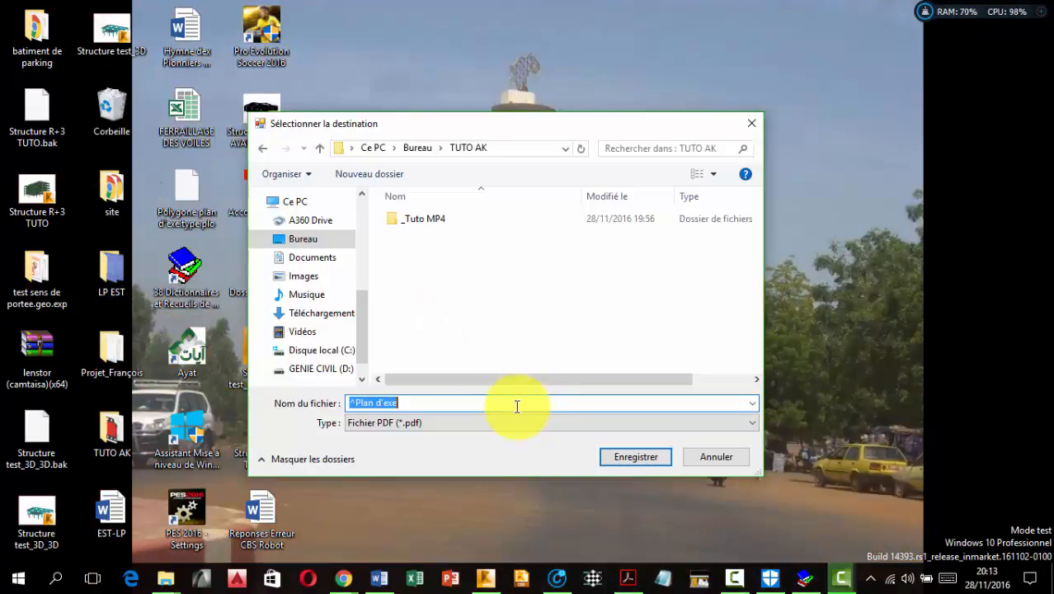
pyautogui.click(515, 401)
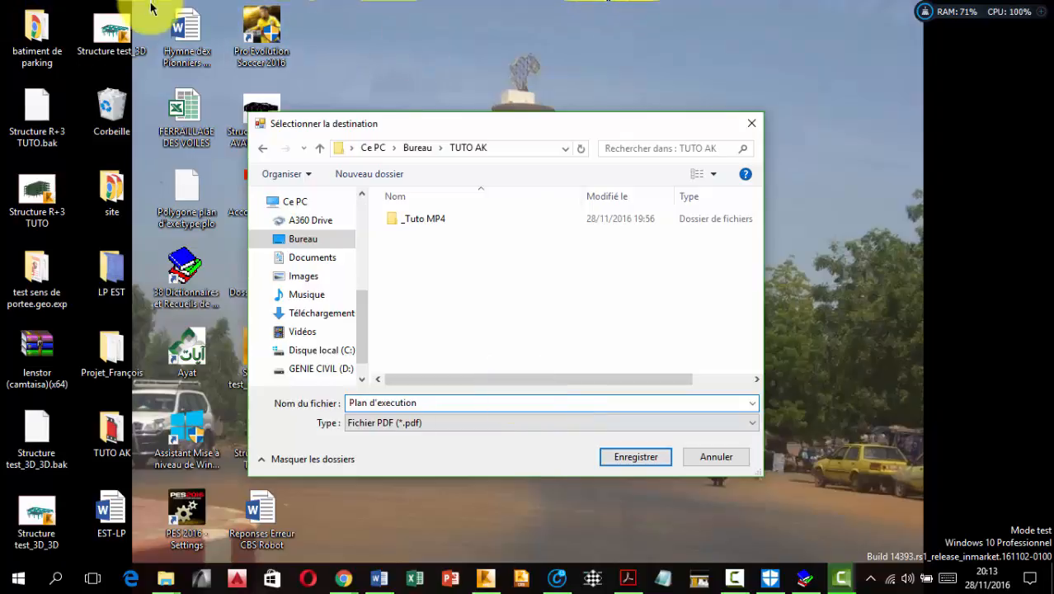
pyautogui.click(632, 452)
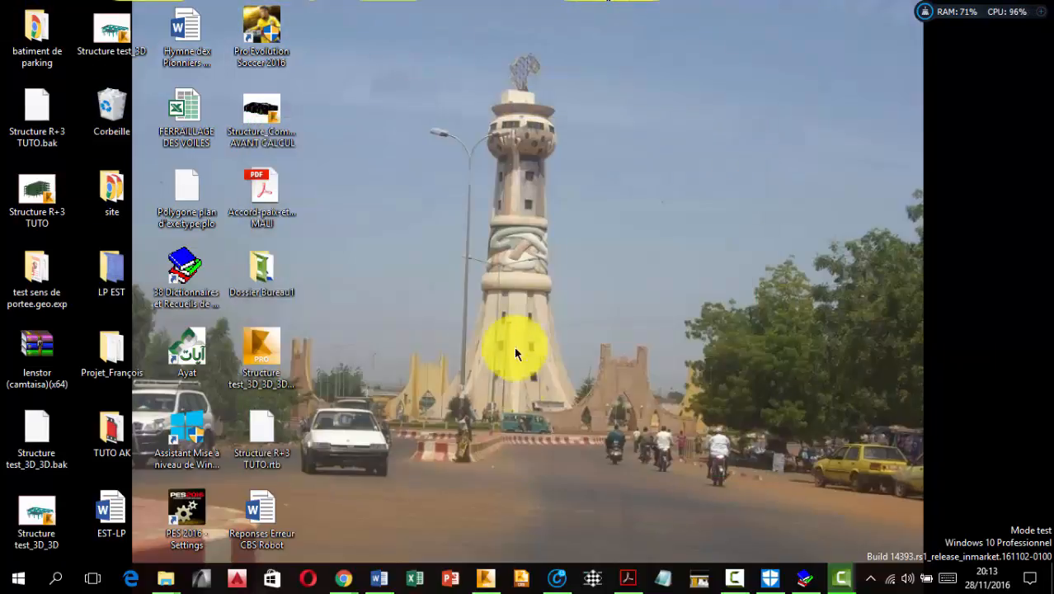
pyautogui.rightClick(598, 281)
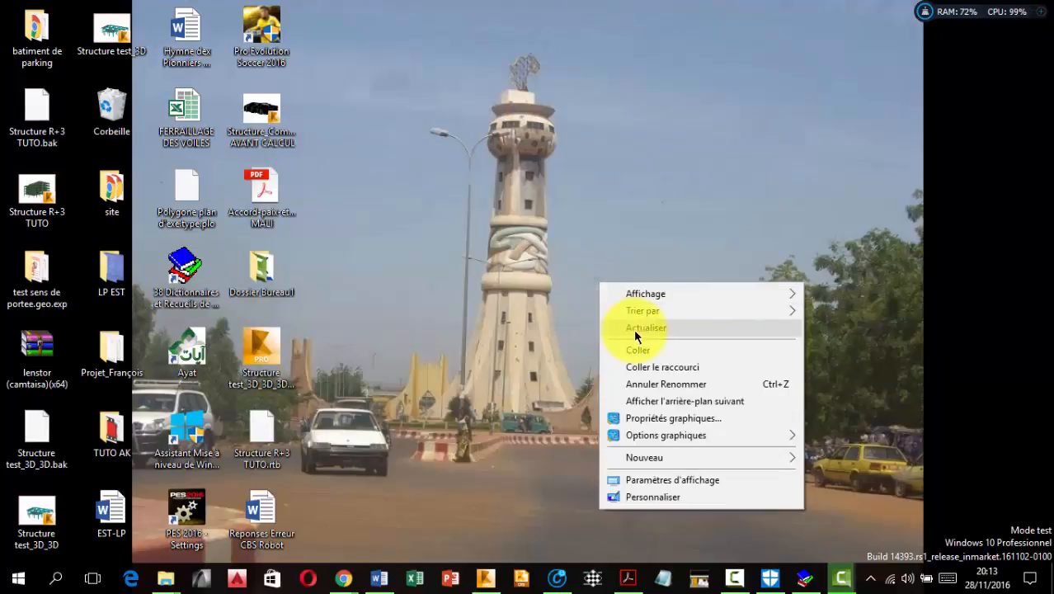
pyautogui.click(633, 328)
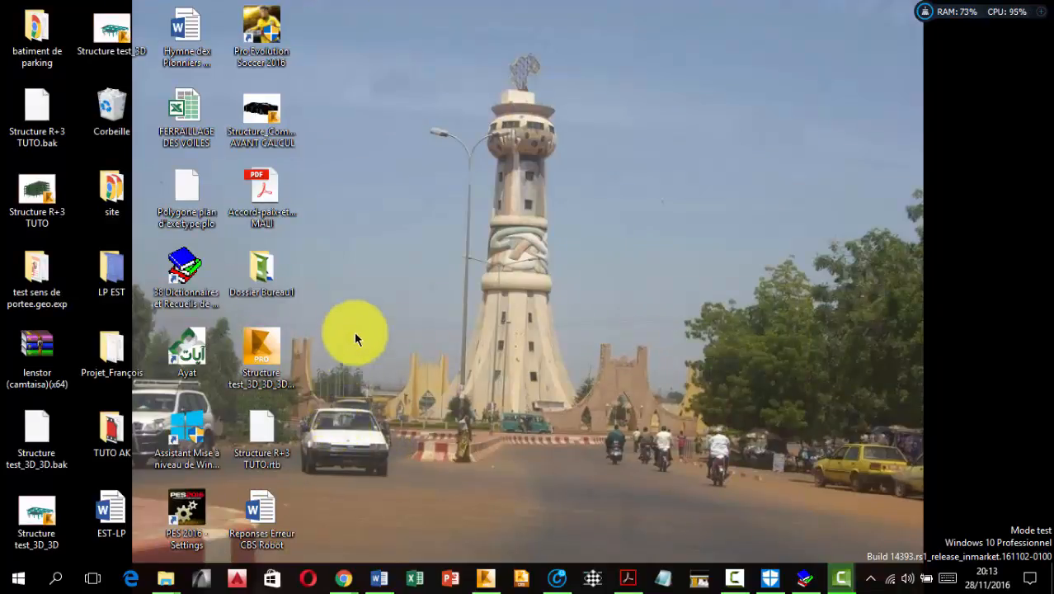
pyautogui.press('super+e')
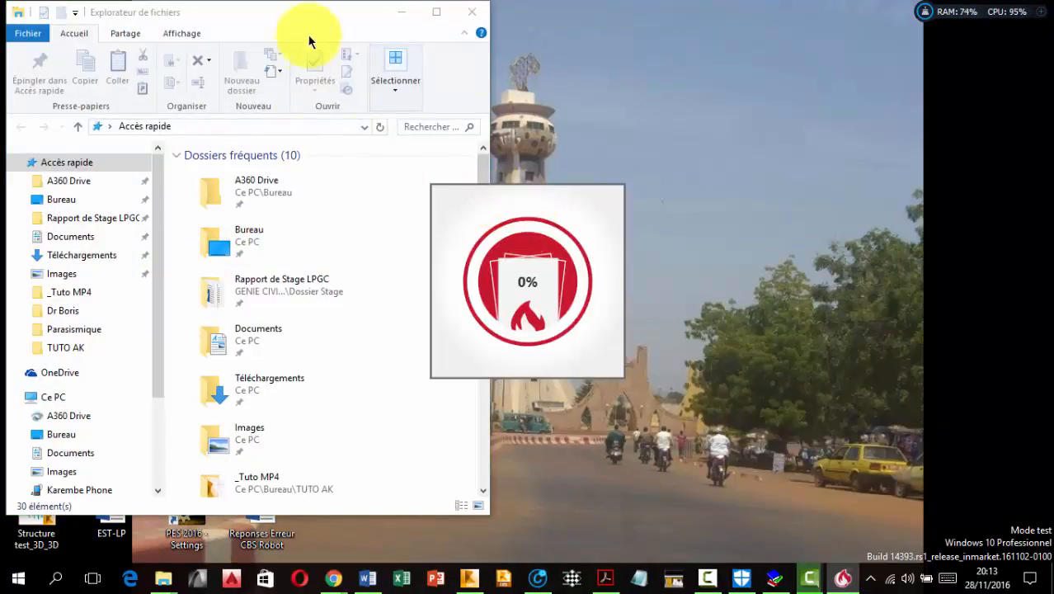
pyautogui.click(402, 11)
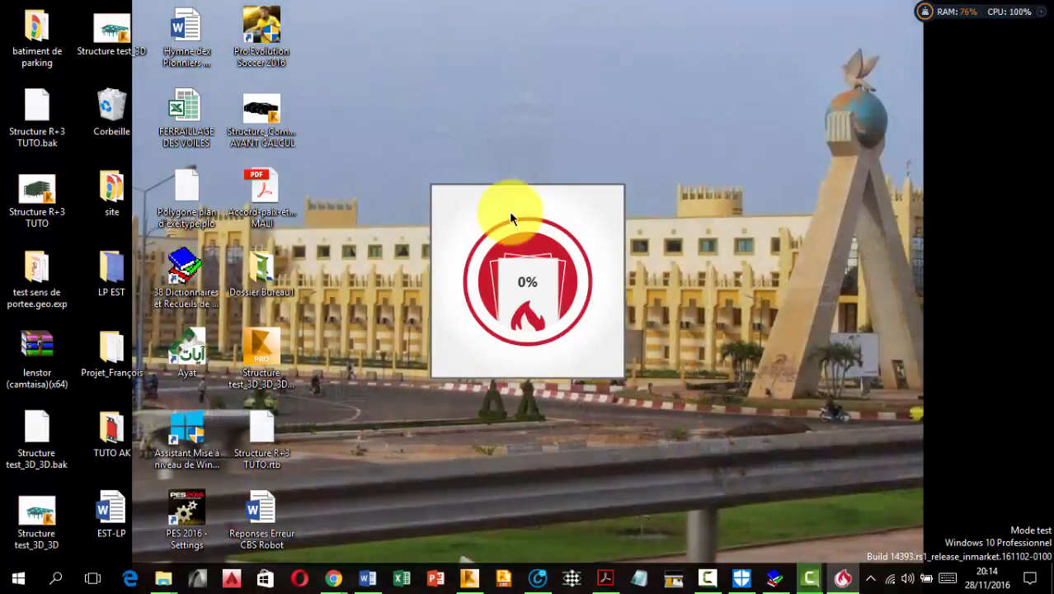
pyautogui.rightClick(718, 77)
pyautogui.click(735, 121)
pyautogui.click(462, 251)
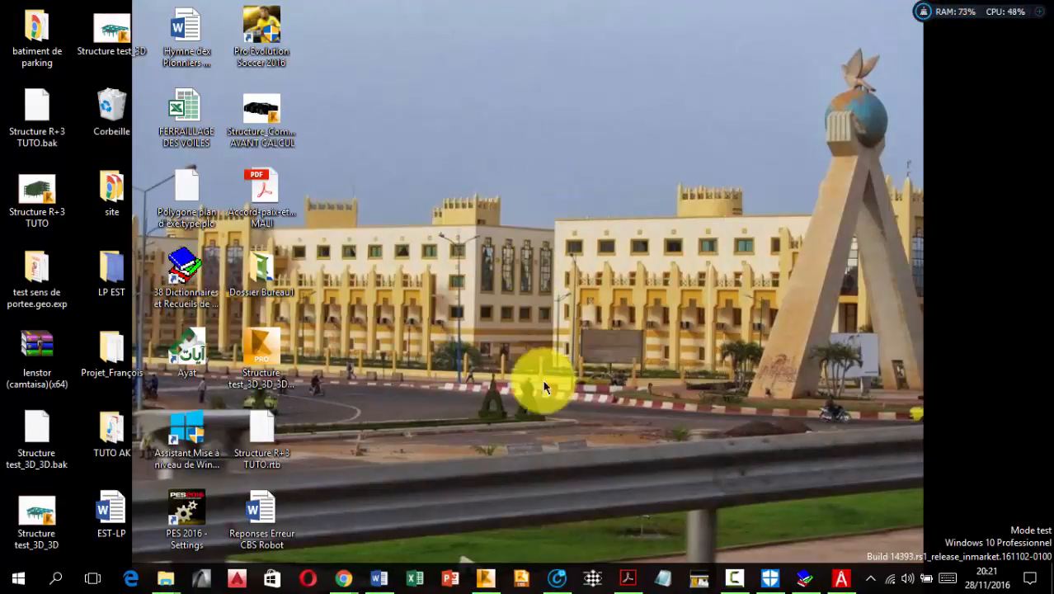
# Switch to Plan d'execution.pdf in PDF Architect 4, dismiss the default-application prompt, and maximize the window.
pyautogui.moveTo(840, 577)
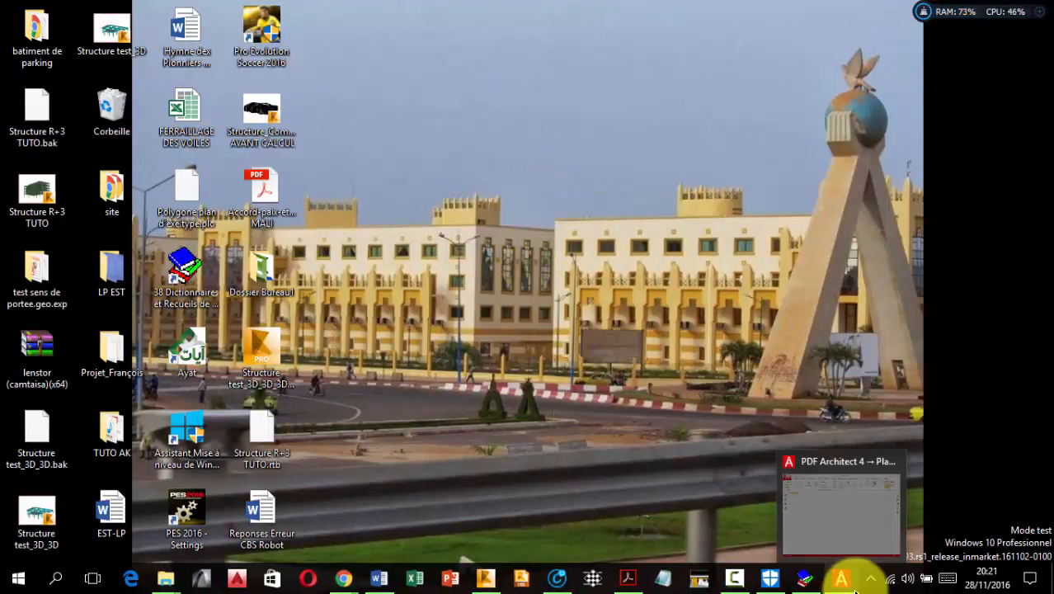
pyautogui.click(803, 532)
pyautogui.click(784, 92)
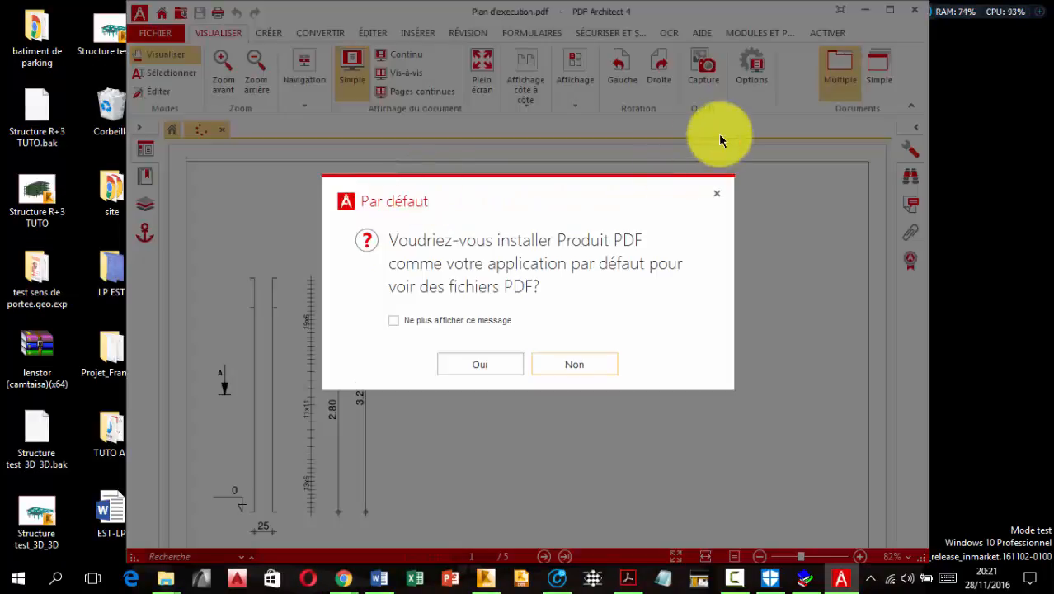
pyautogui.click(714, 195)
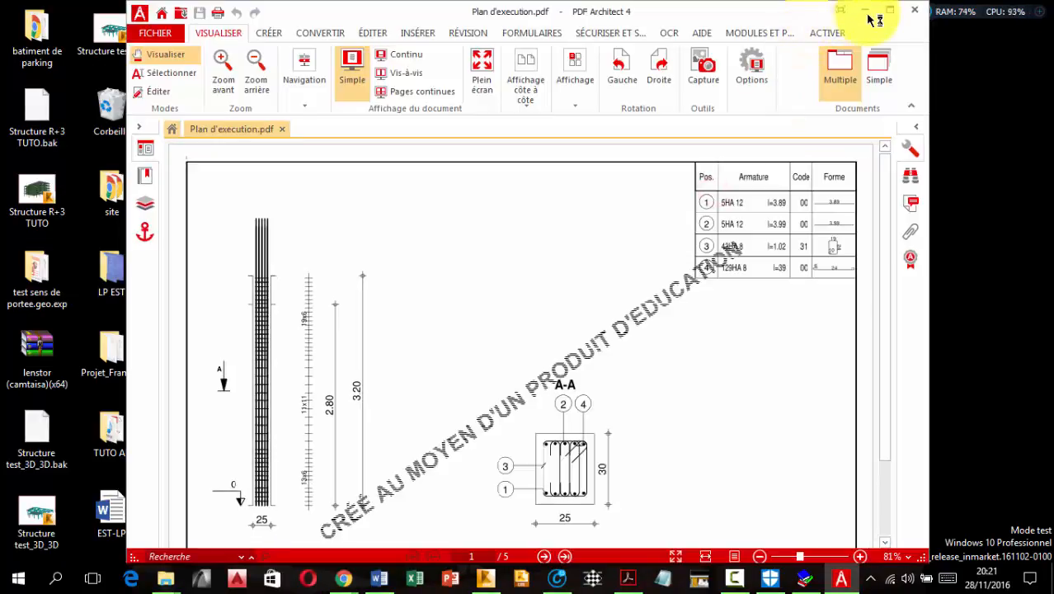
pyautogui.click(882, 11)
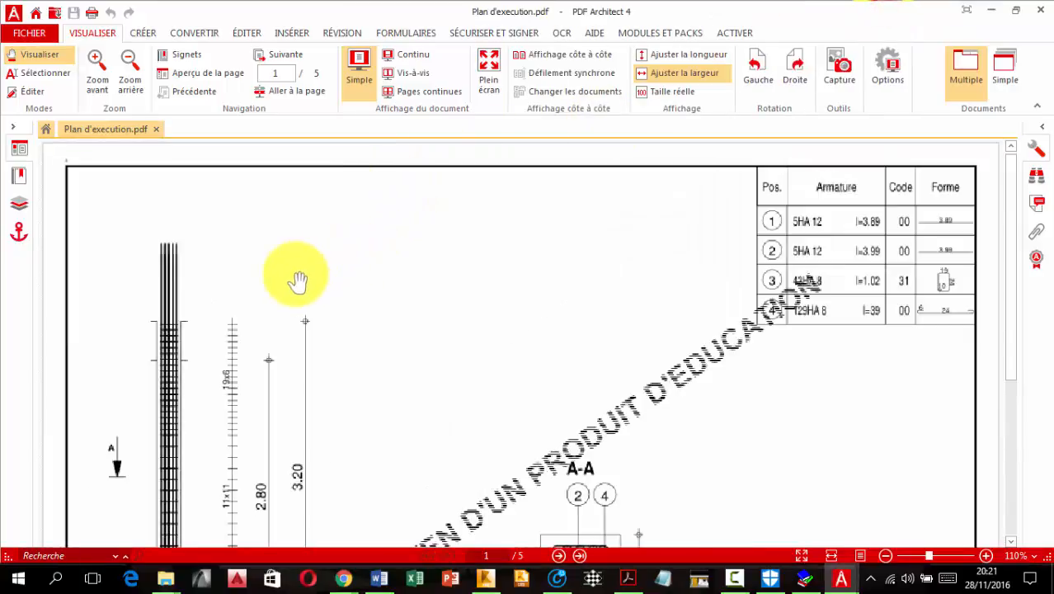
# Look through the first pages of the merged PDF and go to page 3.
pyautogui.scroll(-2, 548, 307)
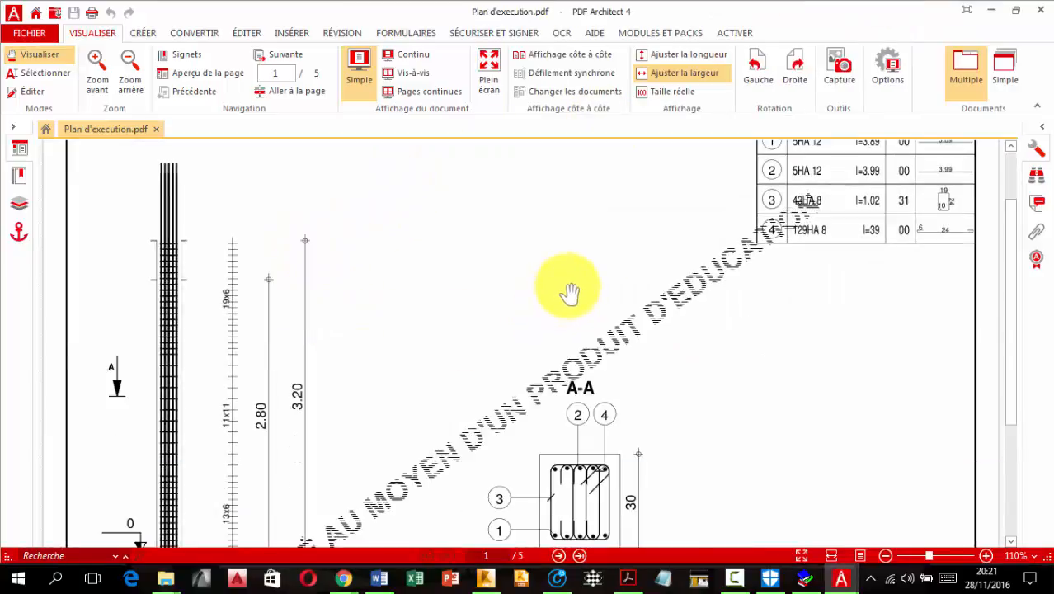
pyautogui.scroll(-3, 761, 331)
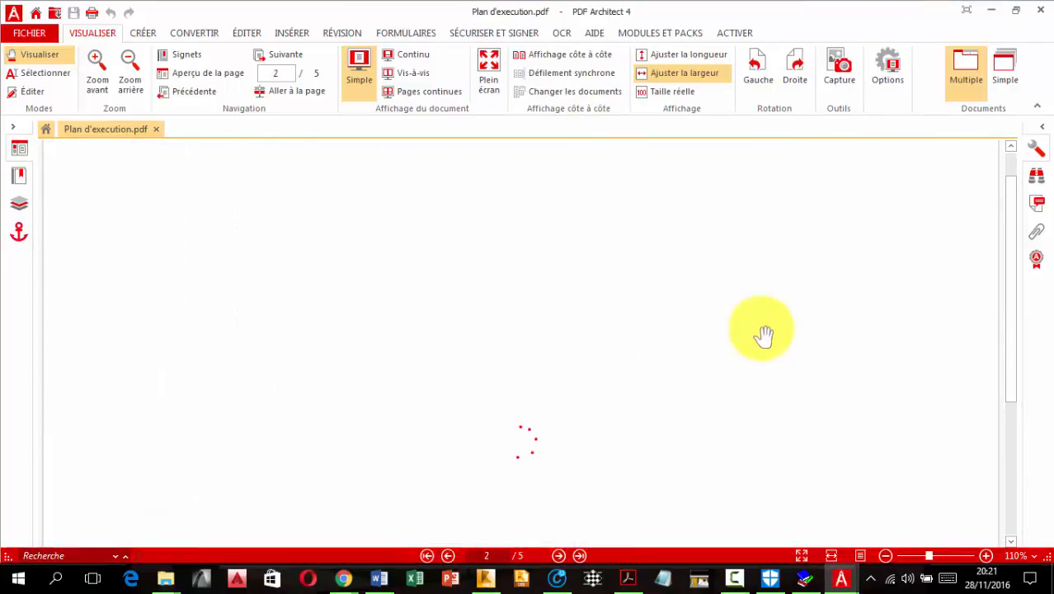
pyautogui.scroll(3, 772, 301)
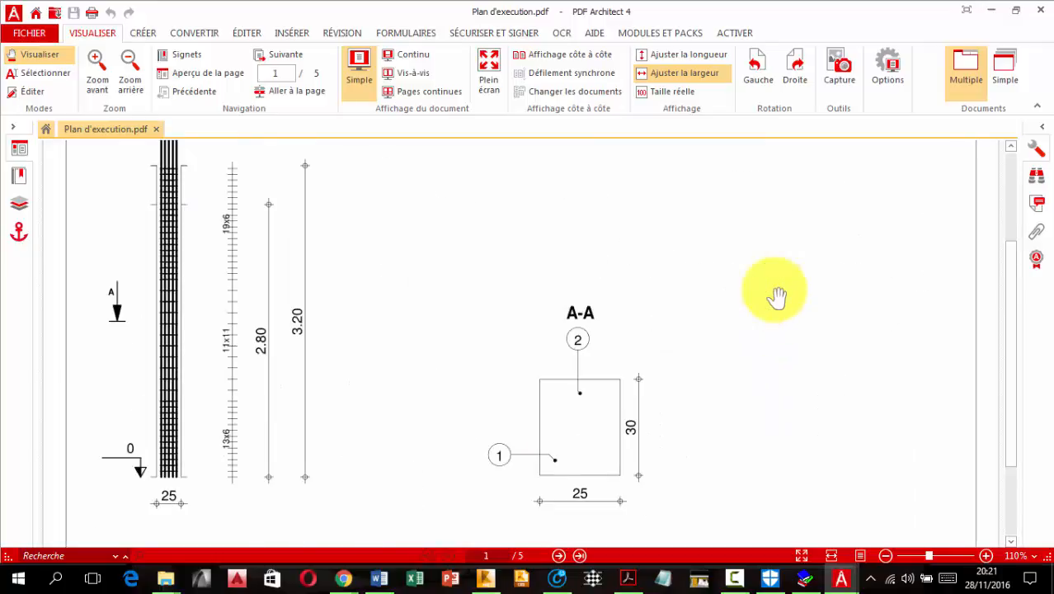
pyautogui.scroll(1, 753, 287)
pyautogui.scroll(-1, 752, 287)
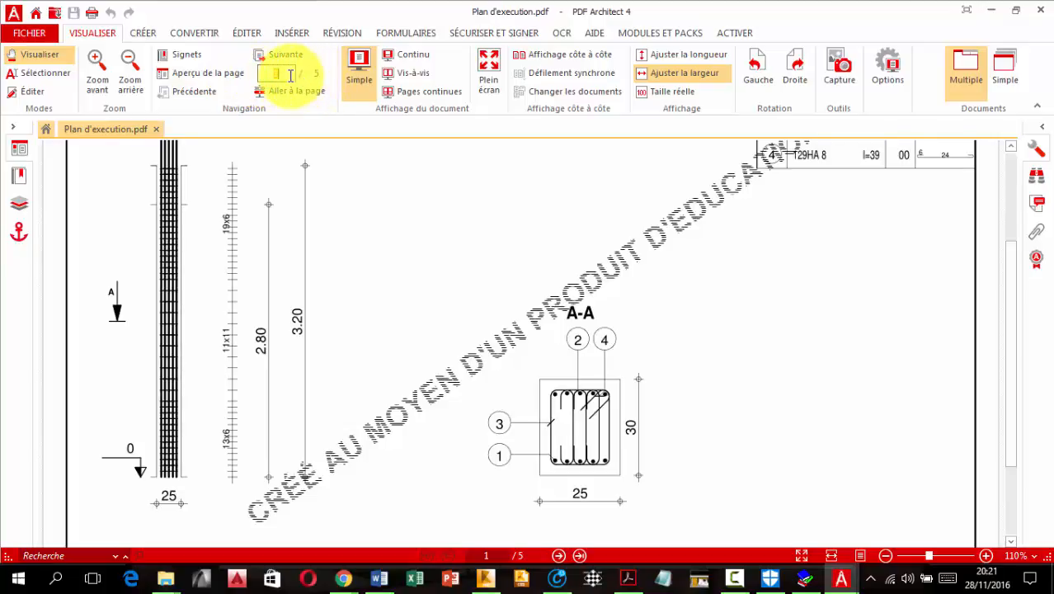
pyautogui.press('Return')
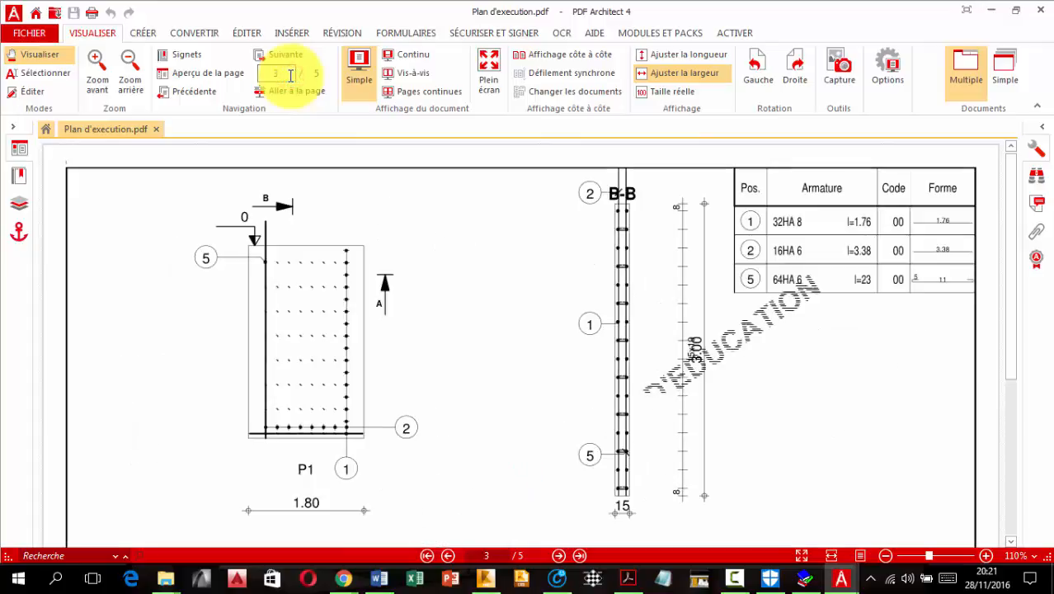
# Go to page 4 and page 5 of the merged PDF and look over the remaining wall and beam drawings.
pyautogui.write('4')
pyautogui.press('Return')
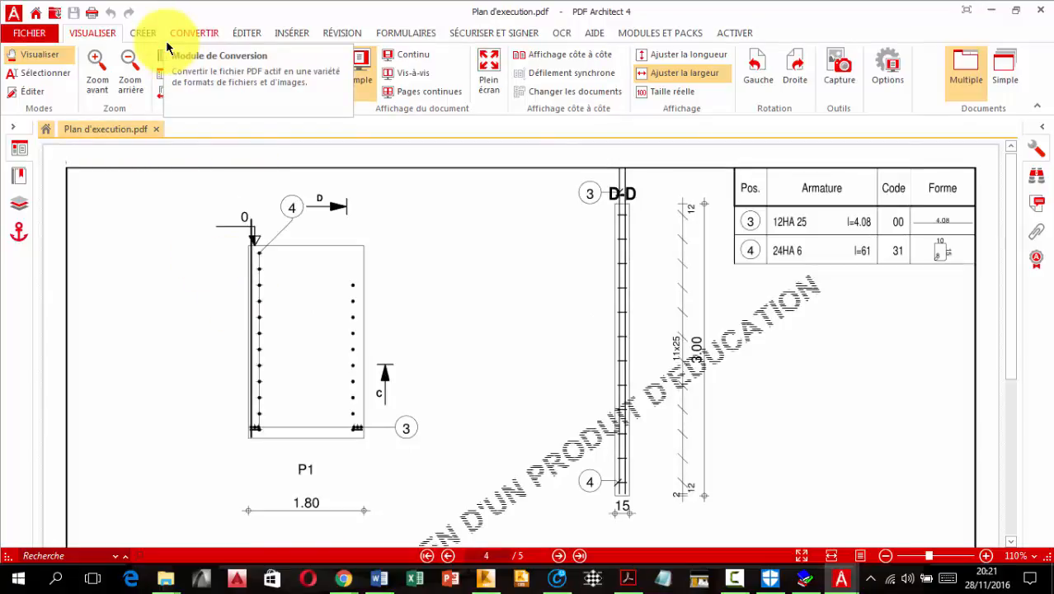
pyautogui.write('5')
pyautogui.press('Return')
pyautogui.moveTo(648, 468); pyautogui.dragTo(711, 306)
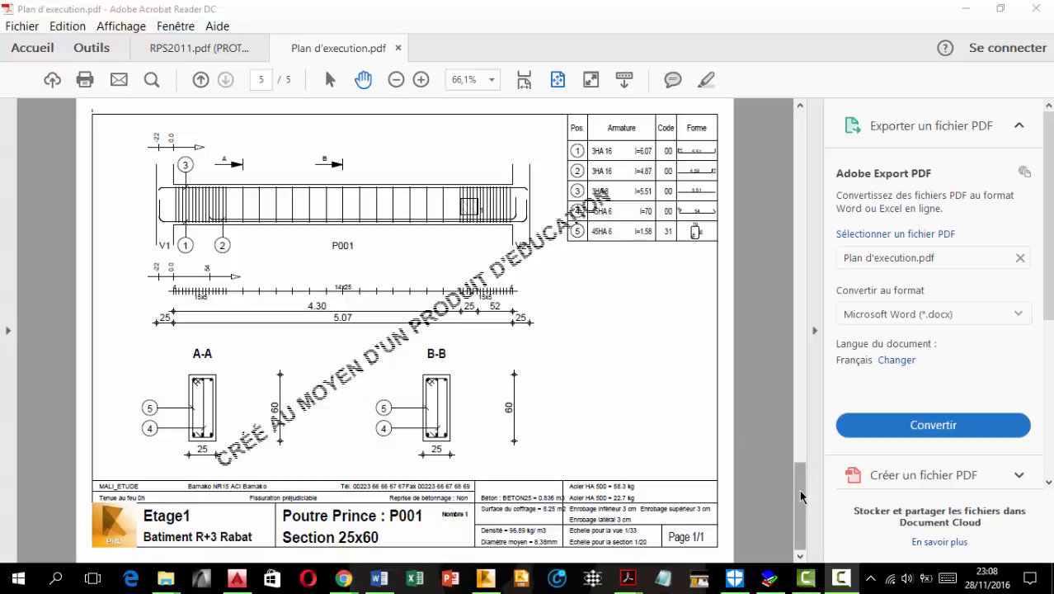
# Browse Plan d'execution.pdf in Adobe Acrobat Reader from page 5 back to page 1 to review the merged drawings.
pyautogui.moveTo(802, 494); pyautogui.dragTo(797, 471)
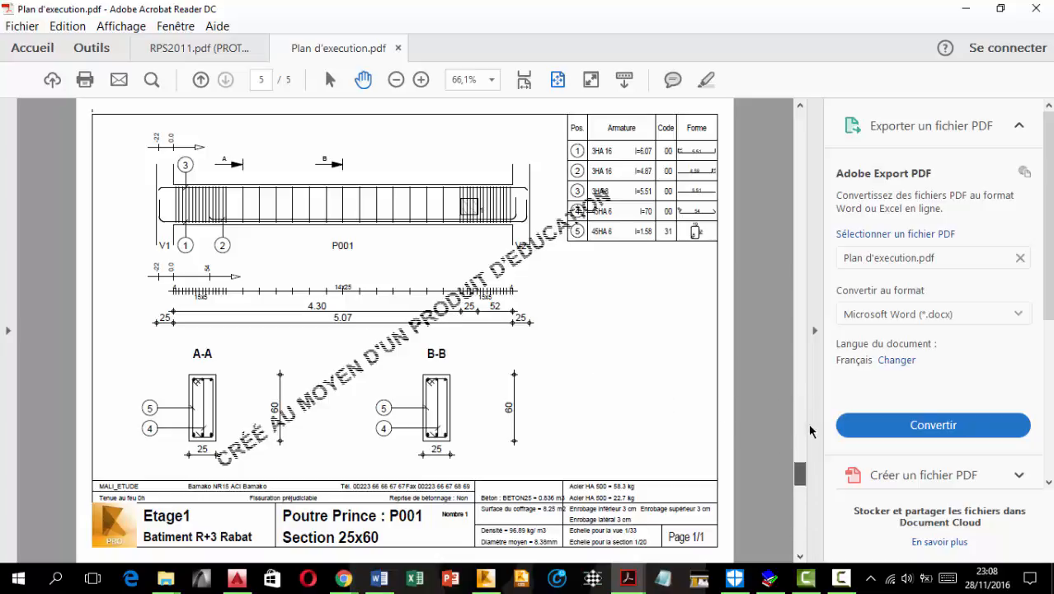
pyautogui.moveTo(804, 467); pyautogui.dragTo(801, 356)
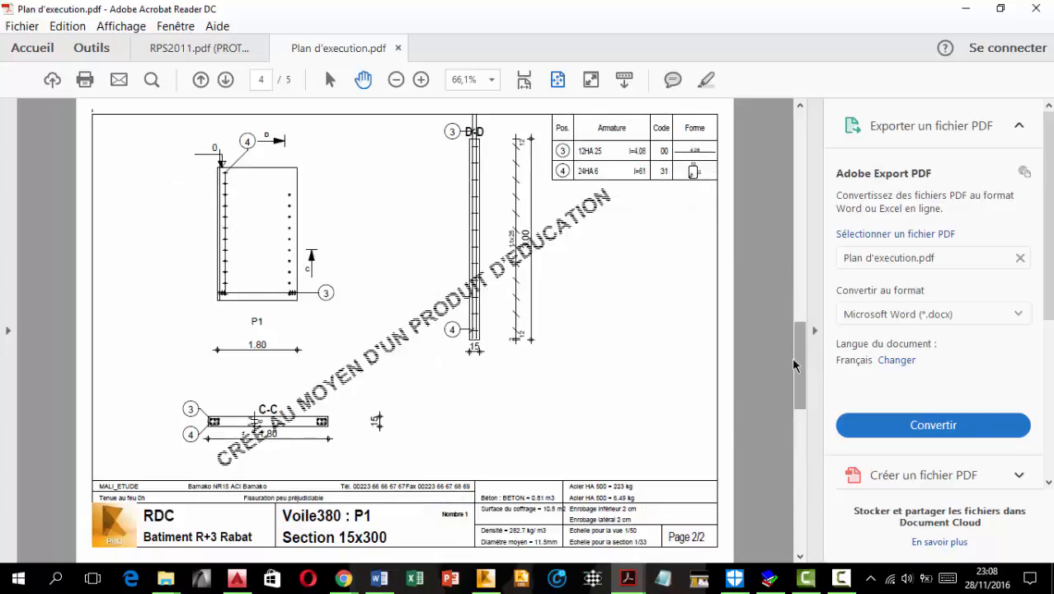
pyautogui.press('Home')
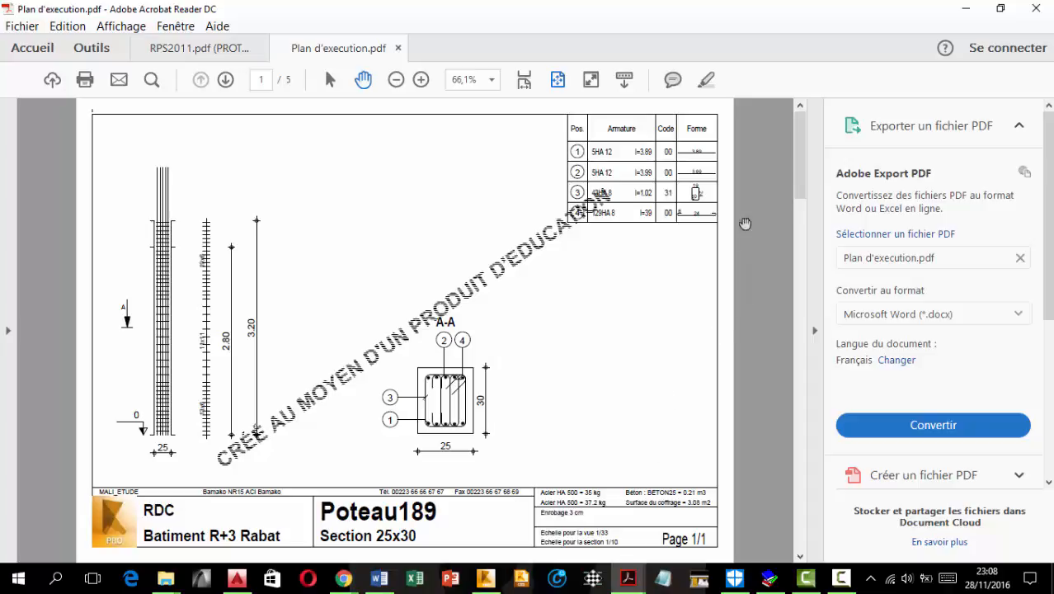
pyautogui.scroll(-5, 745, 224)
pyautogui.scroll(5, 727, 225)
pyautogui.scroll(-5, 676, 252)
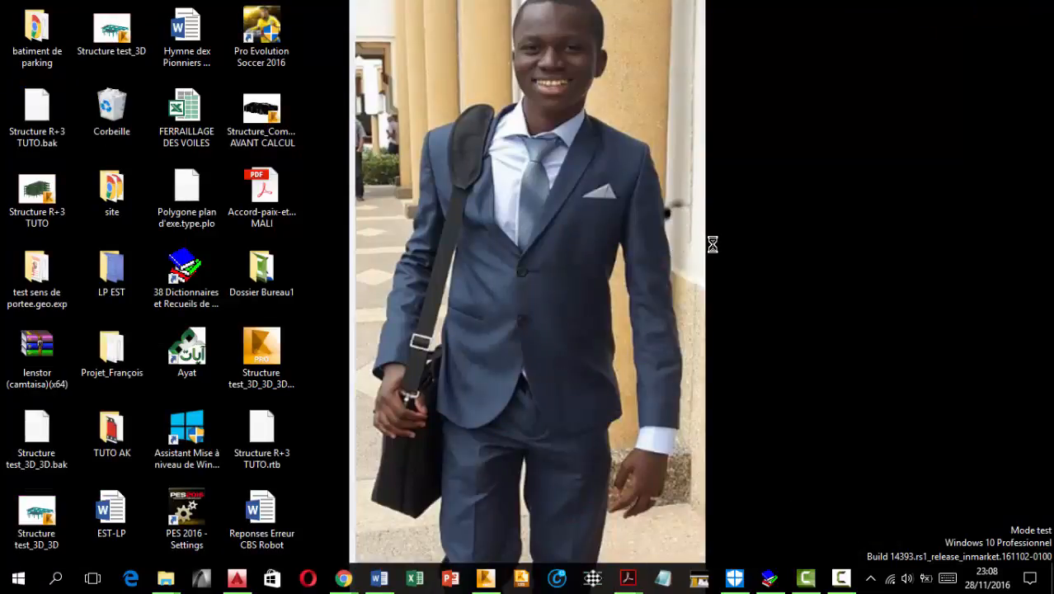
# Refresh the desktop, switch to Robot Structural Analysis, and generate the execution drawing of the Etage1 beam from its reinforcement view.
pyautogui.rightClick(700, 213)
pyautogui.click(716, 259)
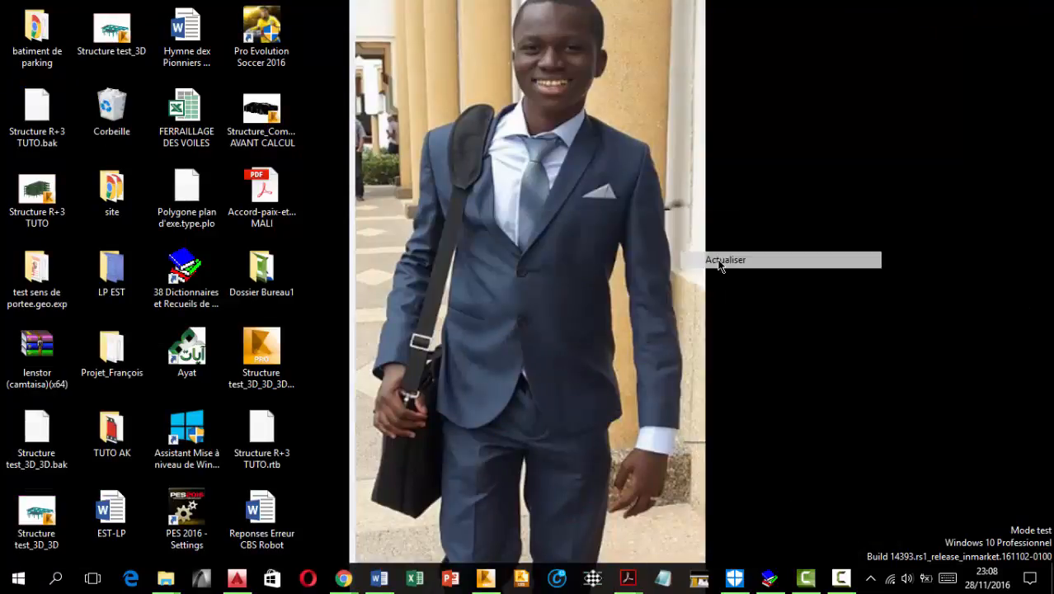
pyautogui.click(485, 577)
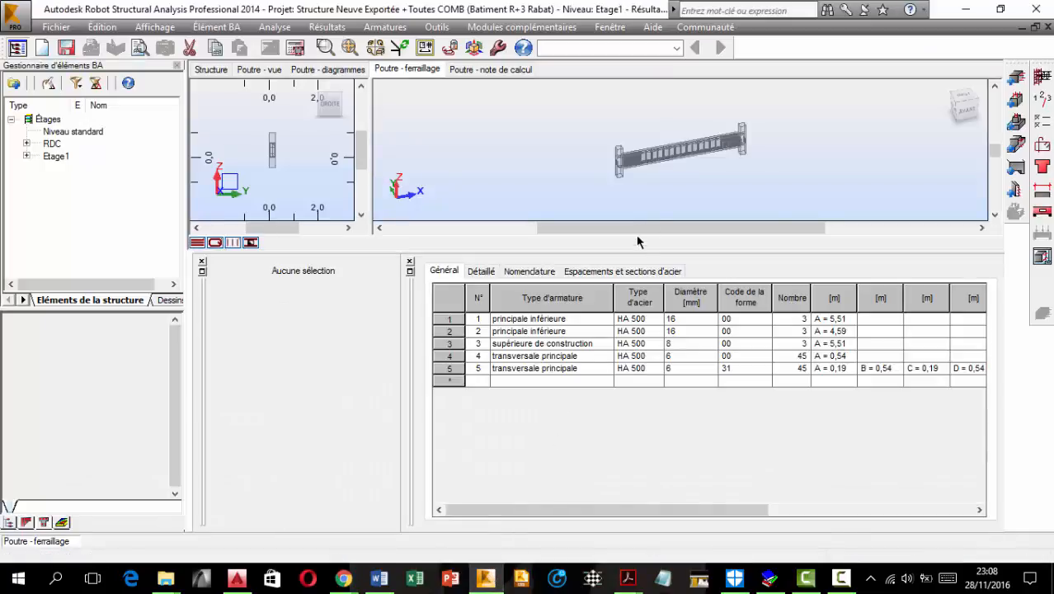
pyautogui.scroll(3, 647, 161)
pyautogui.moveTo(647, 162); pyautogui.dragTo(620, 159, button='middle')
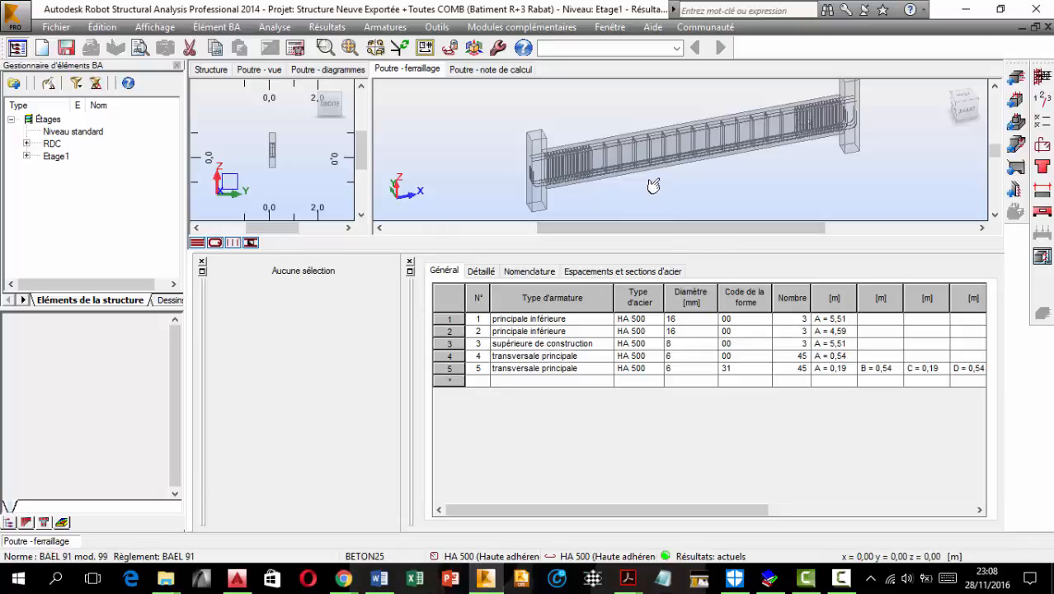
pyautogui.click(56, 27)
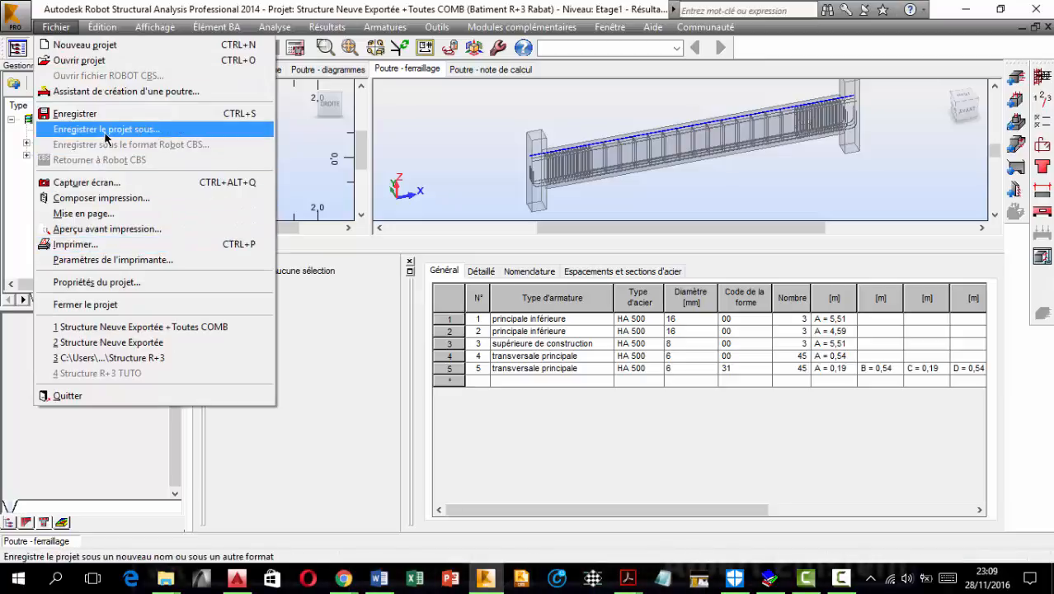
pyautogui.click(639, 152)
pyautogui.click(1041, 258)
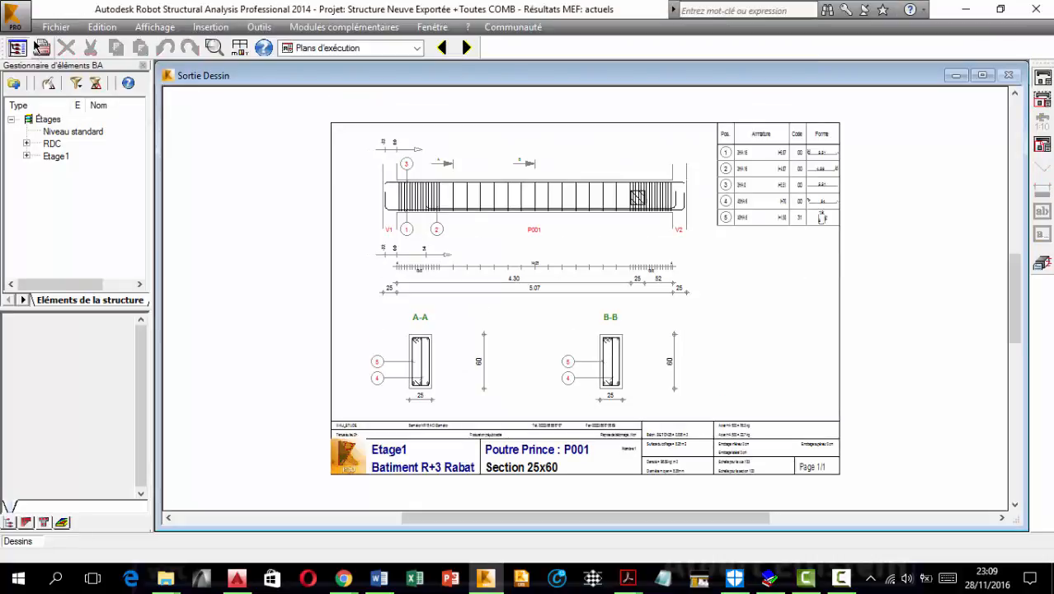
# Save the beam's execution drawing in another format on the desktop as a DXF file named PoutreP001.
pyautogui.click(55, 26)
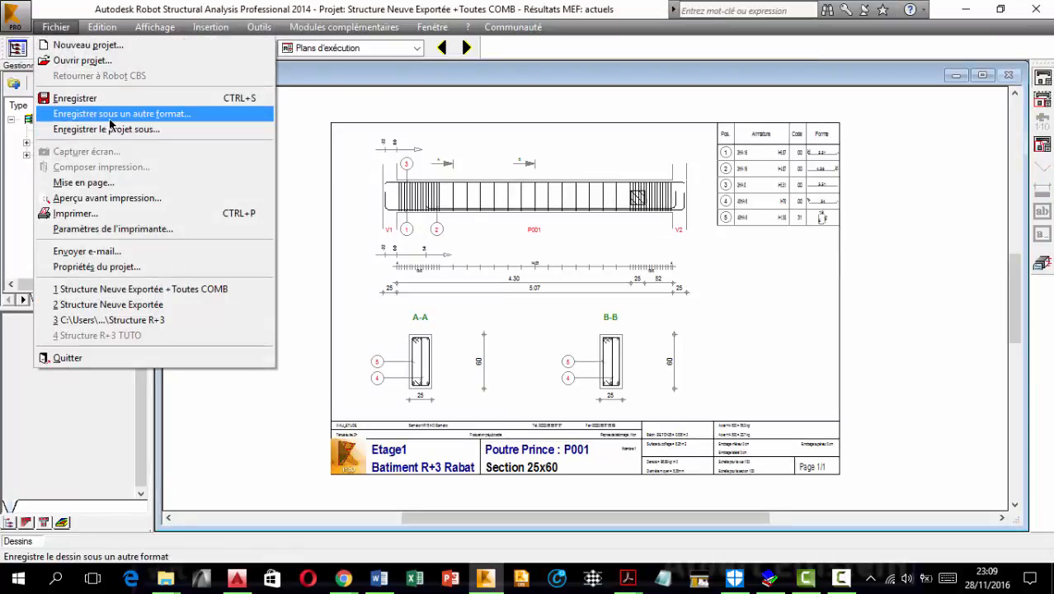
pyautogui.click(120, 116)
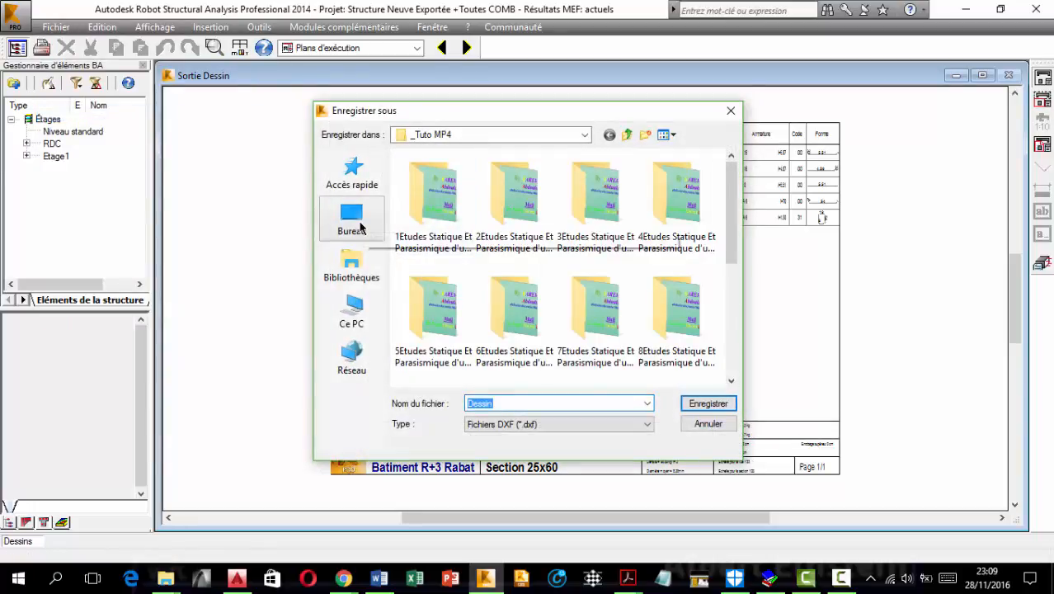
pyautogui.click(359, 216)
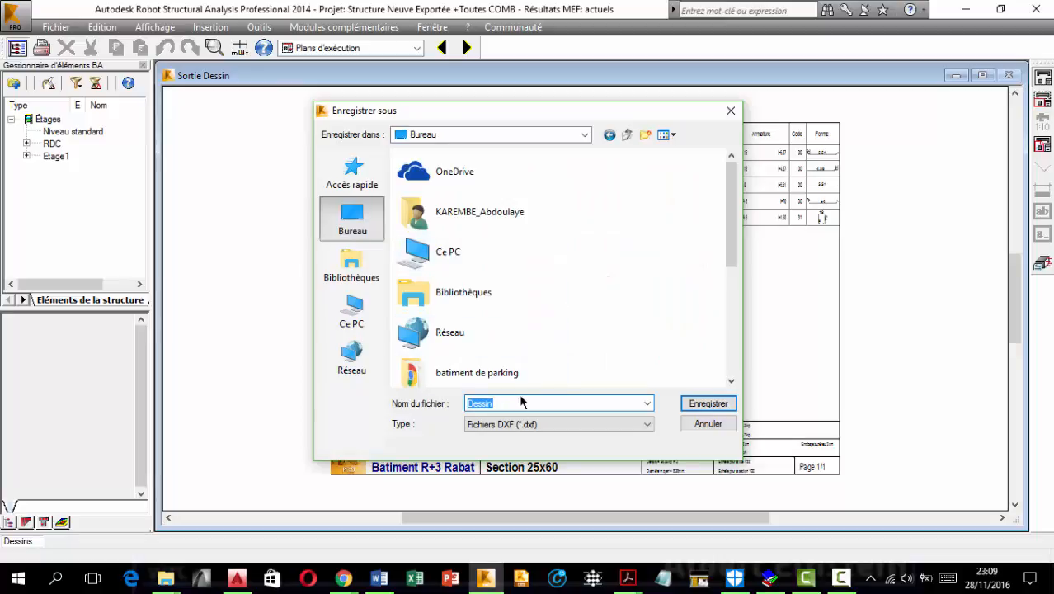
pyautogui.write('Po')
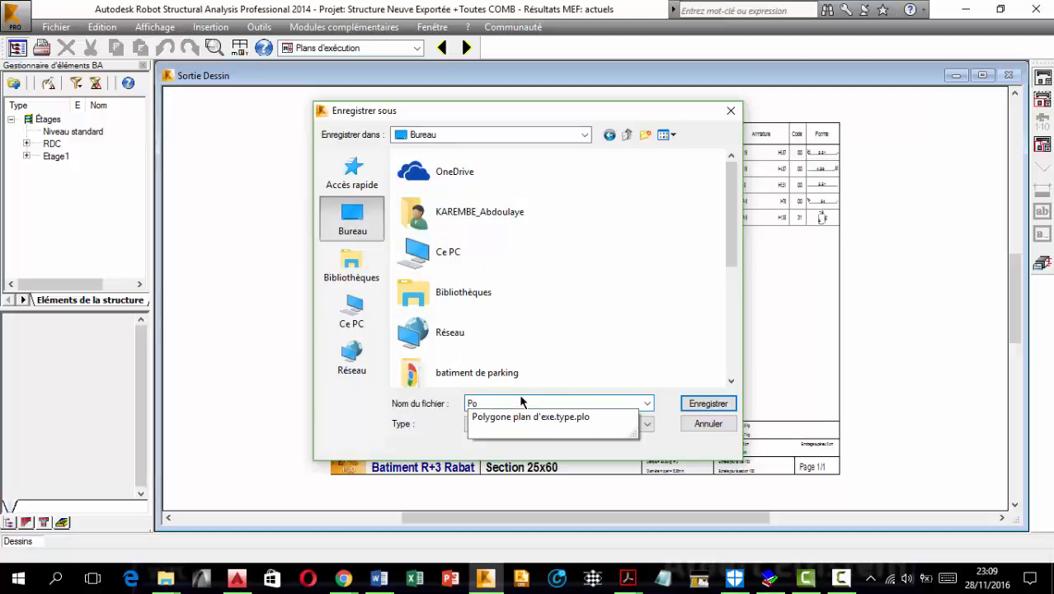
pyautogui.write('utre')
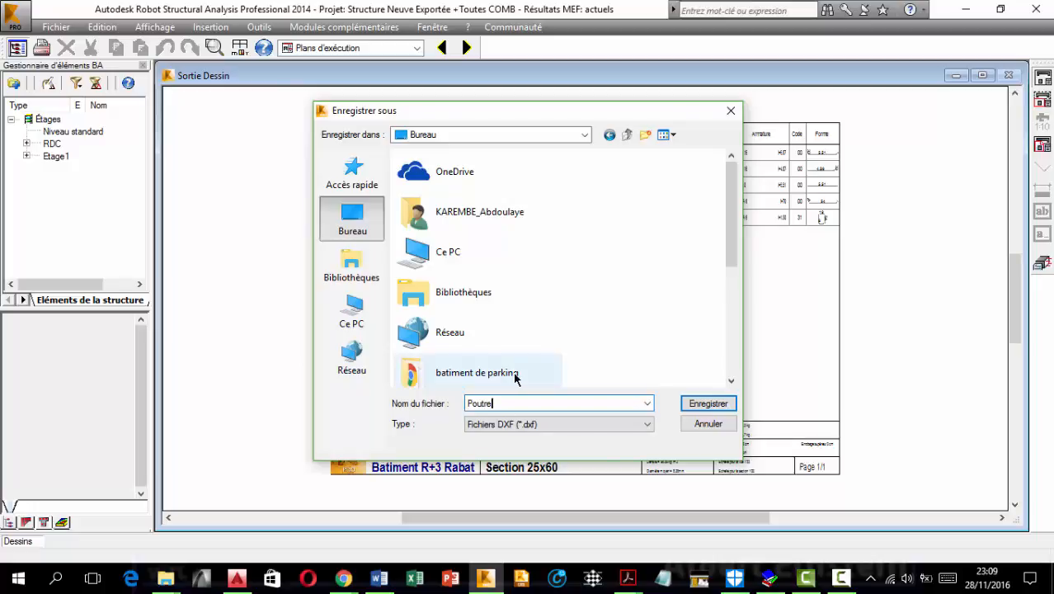
pyautogui.moveTo(571, 114)
pyautogui.mouseDown()
pyautogui.moveTo(519, 35)
pyautogui.moveTo(582, 125)
pyautogui.mouseUp()
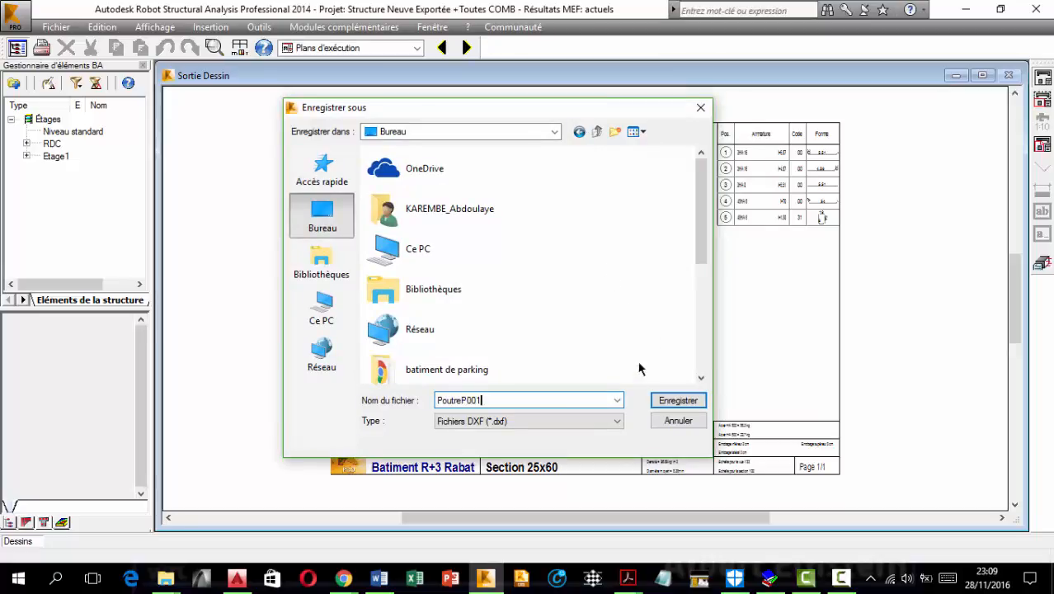
pyautogui.click(586, 419)
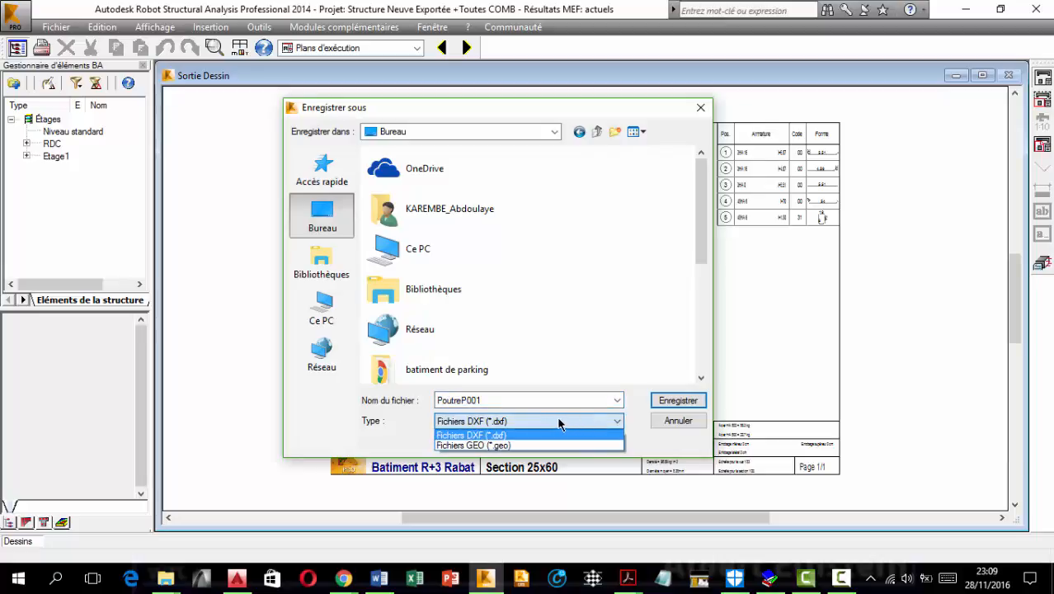
pyautogui.click(559, 423)
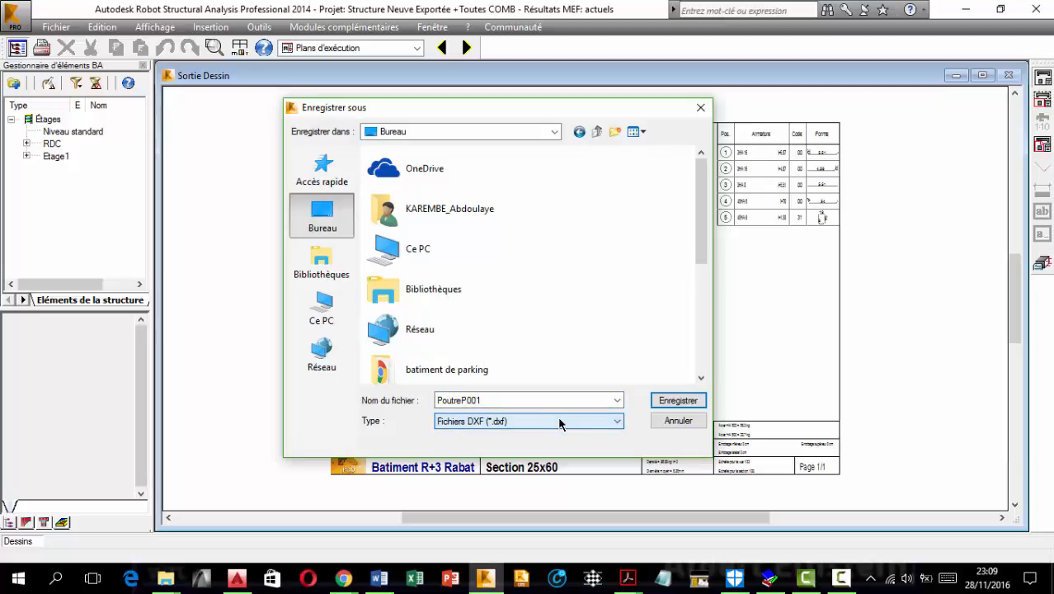
pyautogui.click(676, 401)
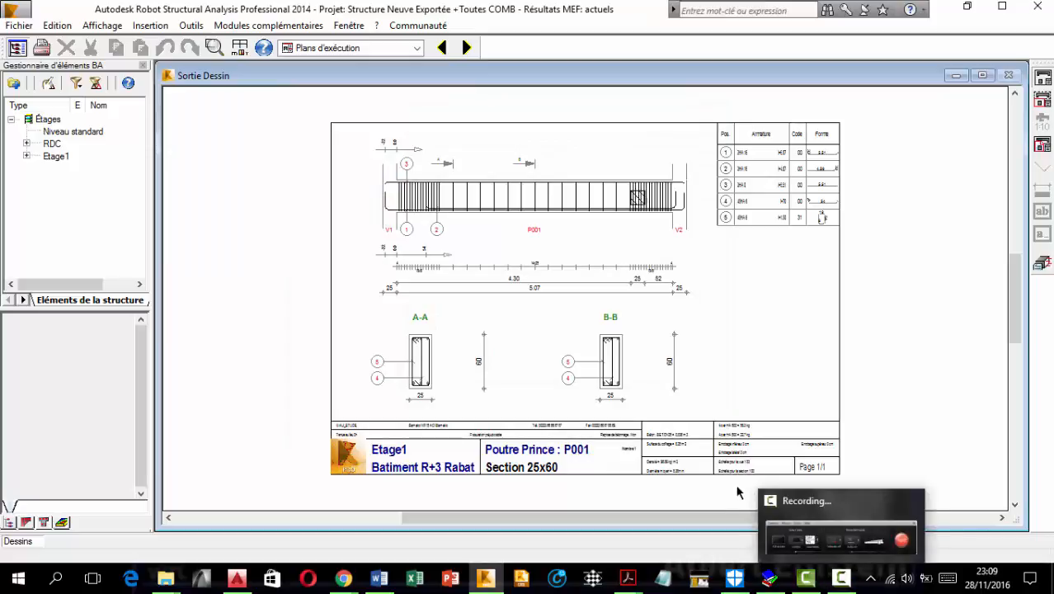
# Go to the desktop, refresh it, and open the PoutreP001 DXF file in AutoCAD.
pyautogui.press('super+d')
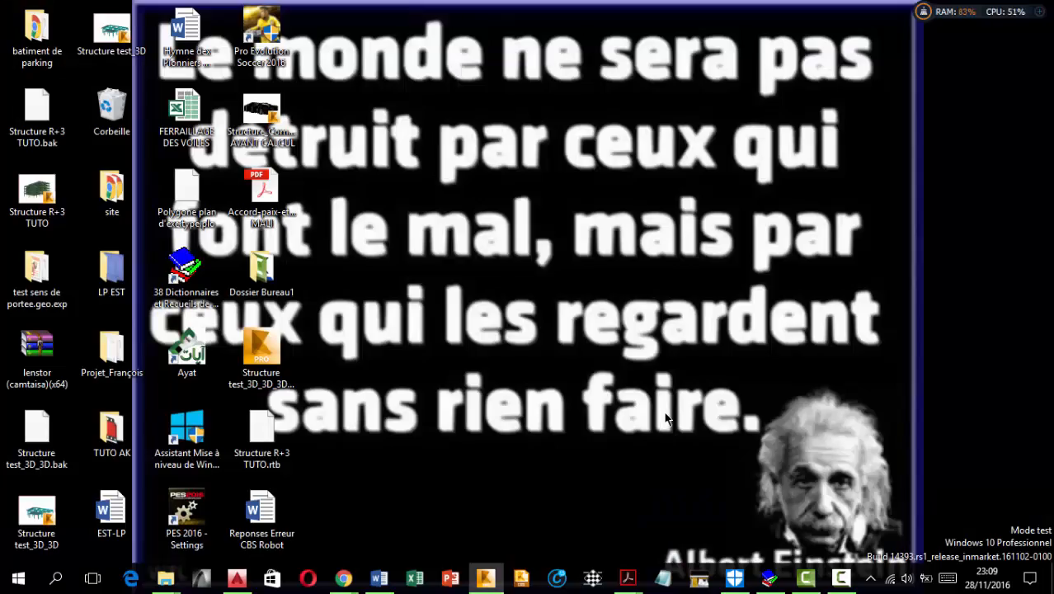
pyautogui.rightClick(551, 347)
pyautogui.click(587, 394)
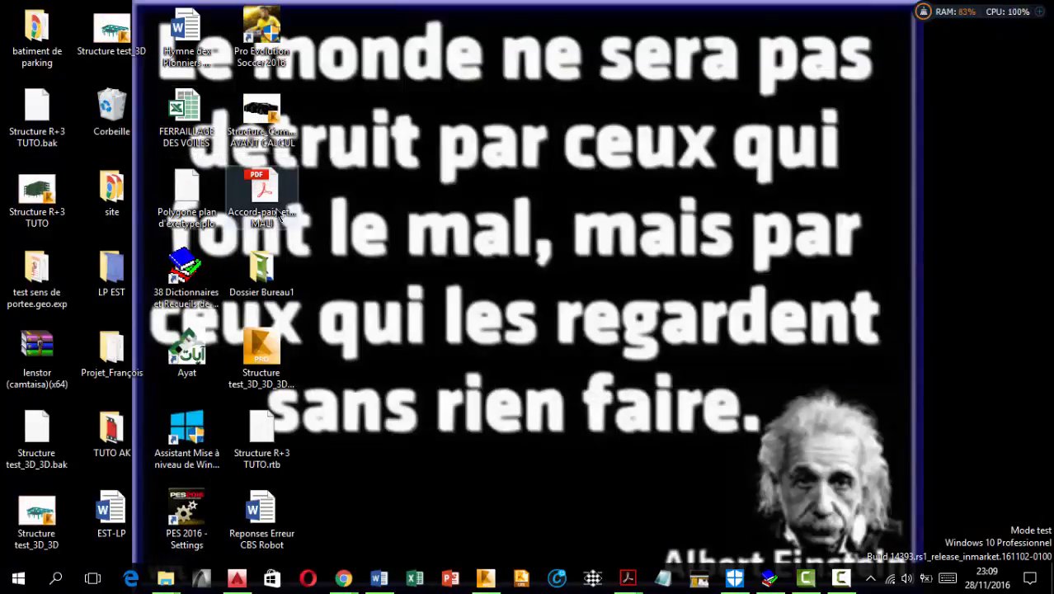
pyautogui.rightClick(429, 175)
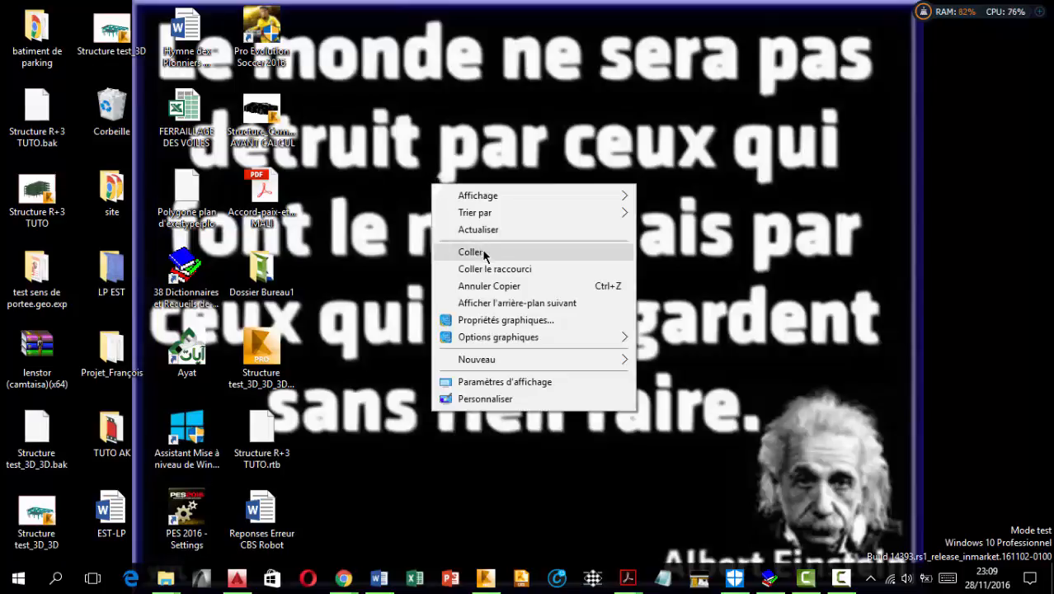
pyautogui.click(487, 231)
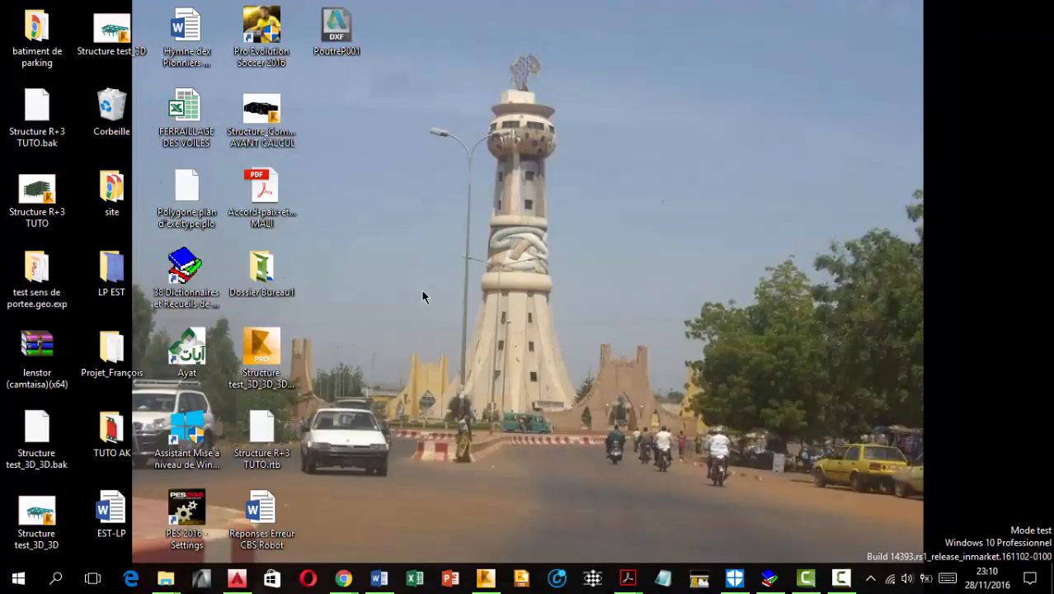
pyautogui.doubleClick(338, 38)
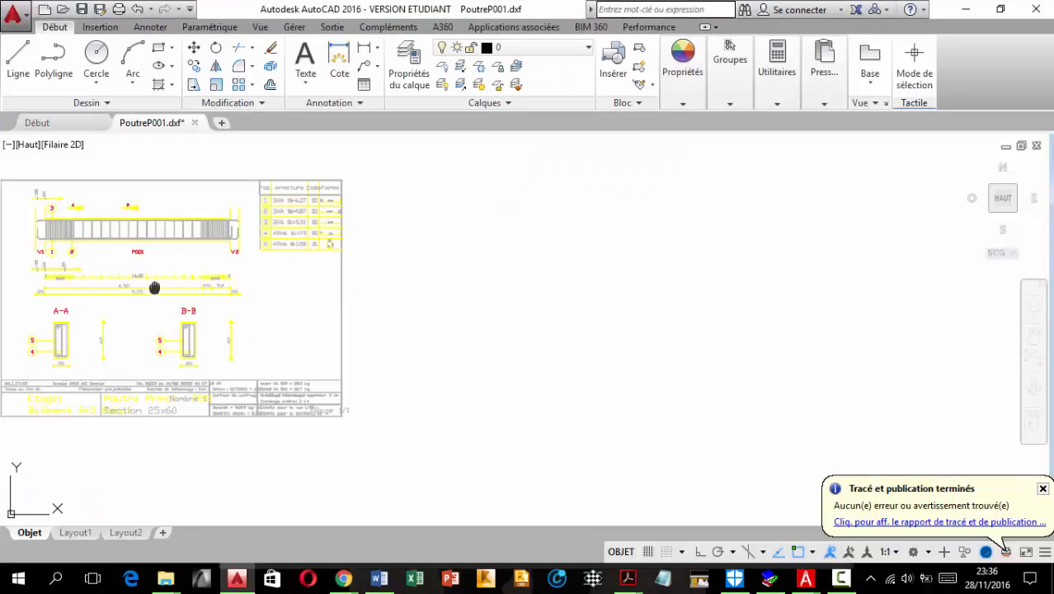
# Examine the imported beam drawing, including the elevation, sections, bar schedule and title block.
pyautogui.moveTo(155, 286); pyautogui.dragTo(357, 286, button='middle')
pyautogui.scroll(4, 298, 329)
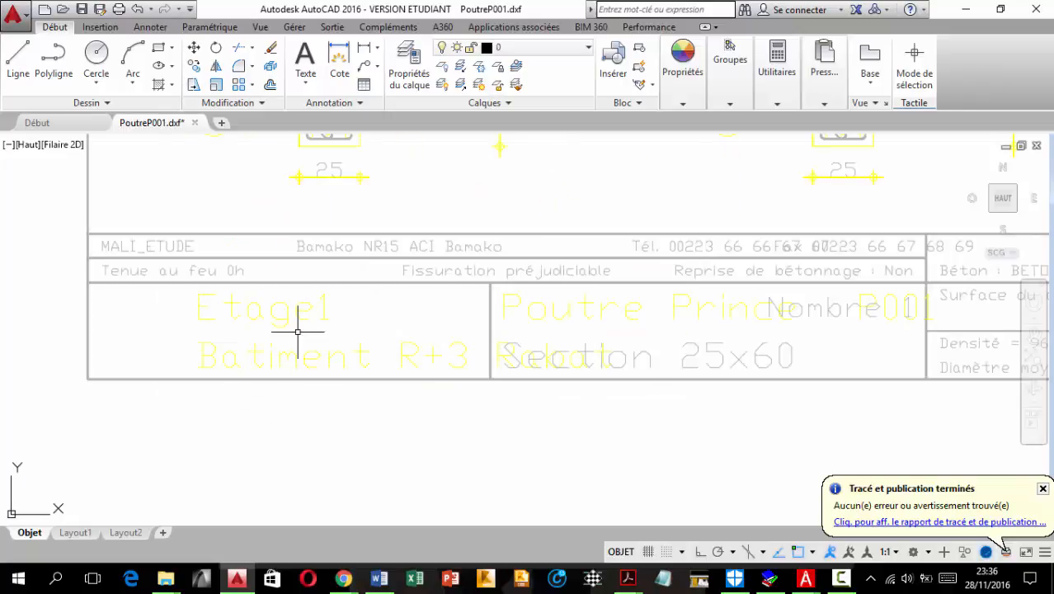
pyautogui.scroll(-2, 299, 333)
pyautogui.moveTo(299, 332)
pyautogui.mouseDown(button='middle')
pyautogui.moveTo(320, 399)
pyautogui.moveTo(315, 442)
pyautogui.mouseUp(button='middle')
pyautogui.moveTo(360, 342); pyautogui.dragTo(331, 434, button='middle')
pyautogui.moveTo(542, 281); pyautogui.dragTo(517, 265, button='middle')
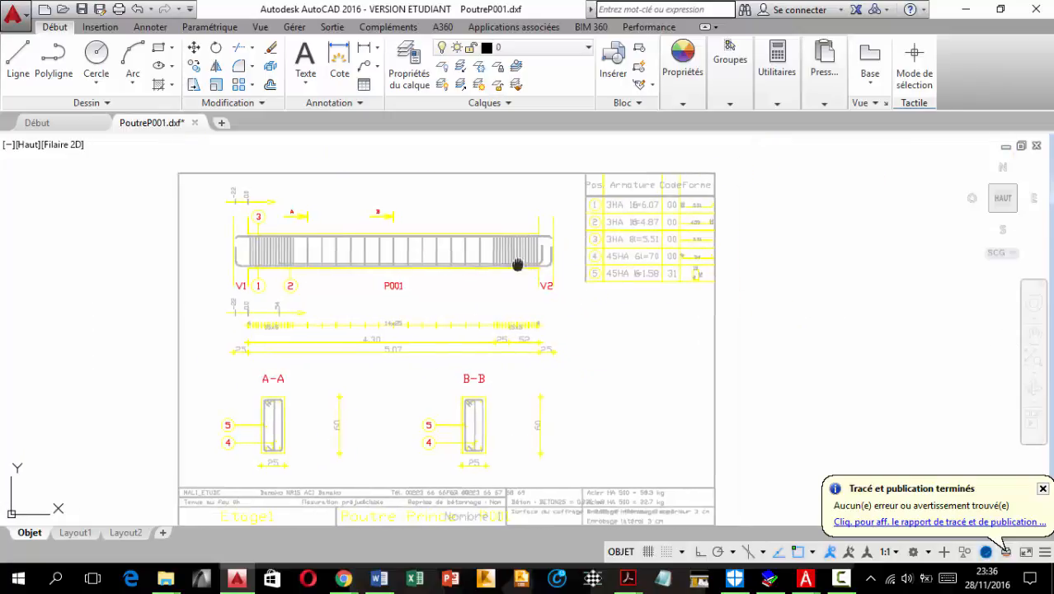
pyautogui.moveTo(463, 314); pyautogui.dragTo(495, 231, button='middle')
pyautogui.moveTo(308, 431); pyautogui.dragTo(358, 313, button='middle')
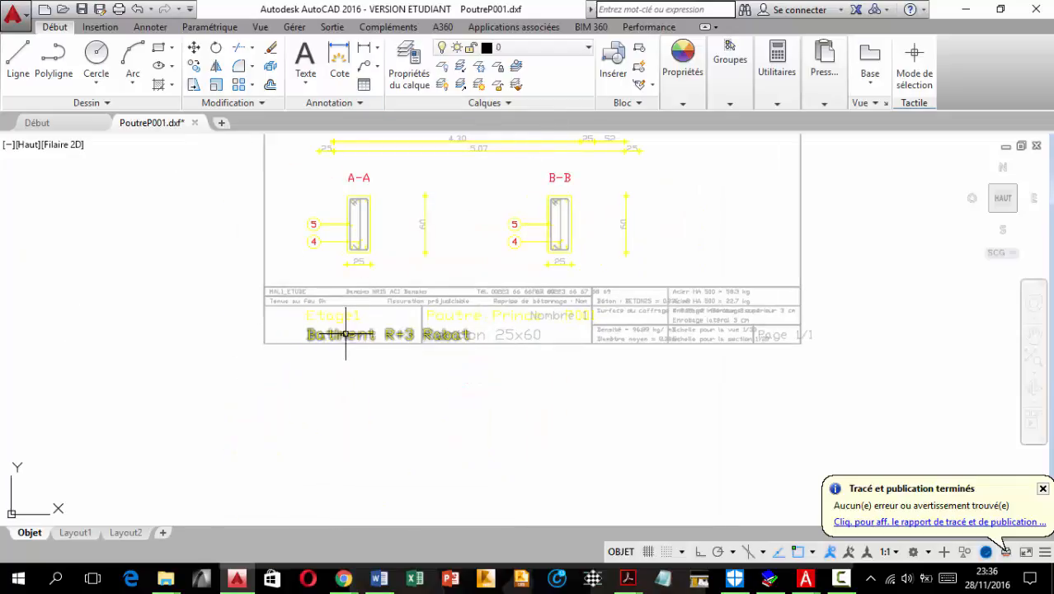
# Move the "Batiment R+3 Rabat" text in the title block toward the left edge of its cell.
pyautogui.scroll(2, 345, 334)
pyautogui.scroll(2, 462, 347)
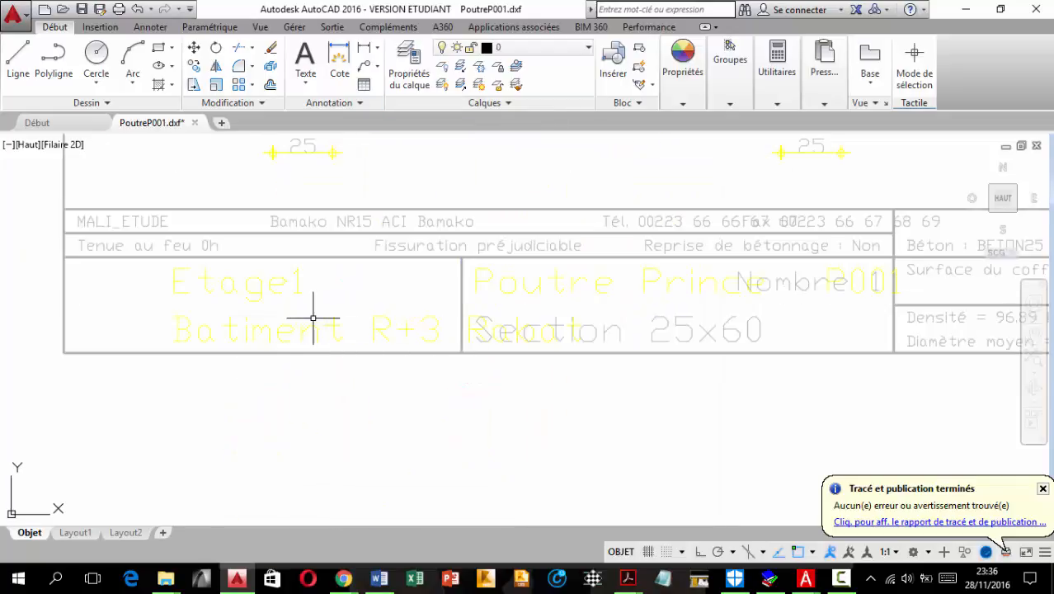
pyautogui.click(304, 325)
pyautogui.click(226, 302)
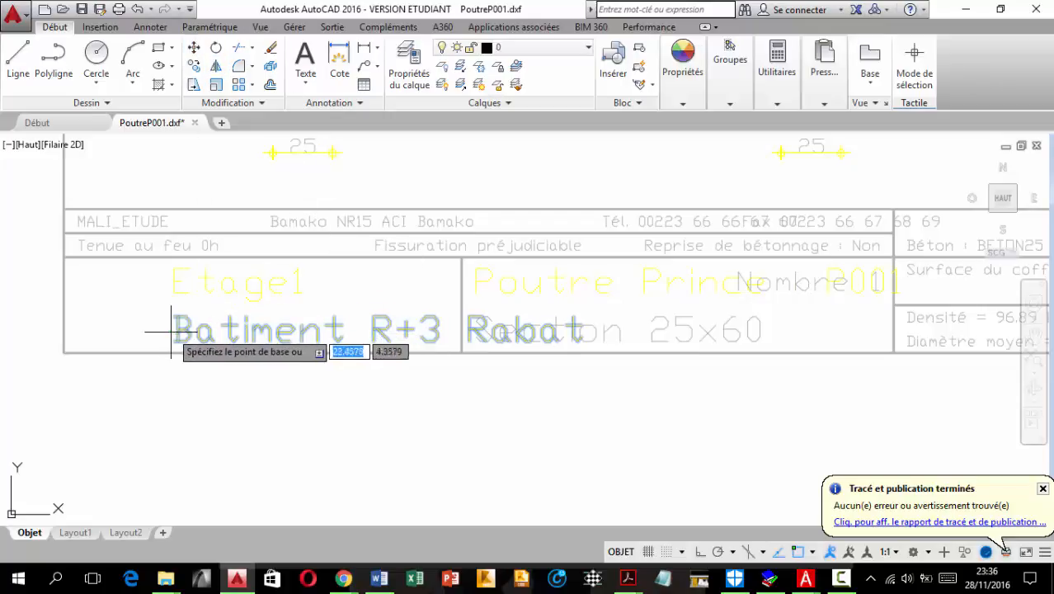
pyautogui.click(178, 335)
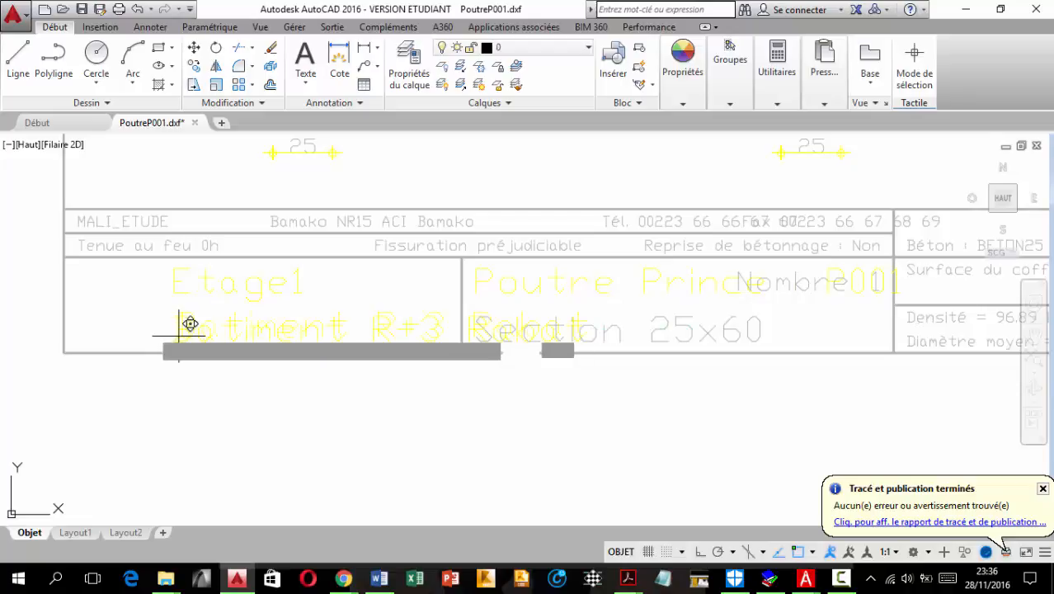
pyautogui.click(91, 319)
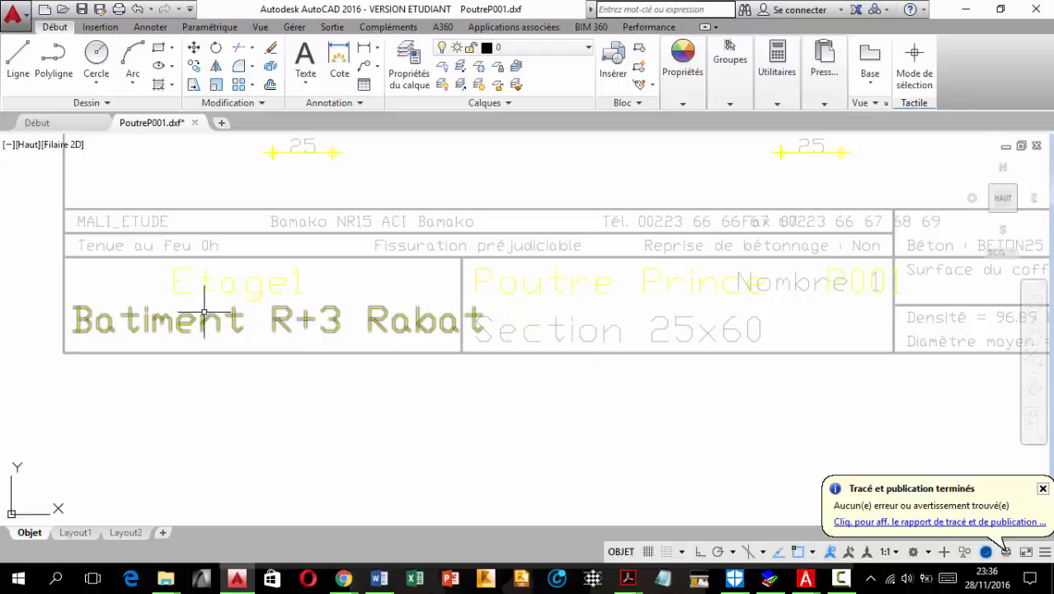
# Move the "Poutre Prince : P001" title text left, just beside the "Etage1" text.
pyautogui.click(471, 287)
pyautogui.click(276, 74)
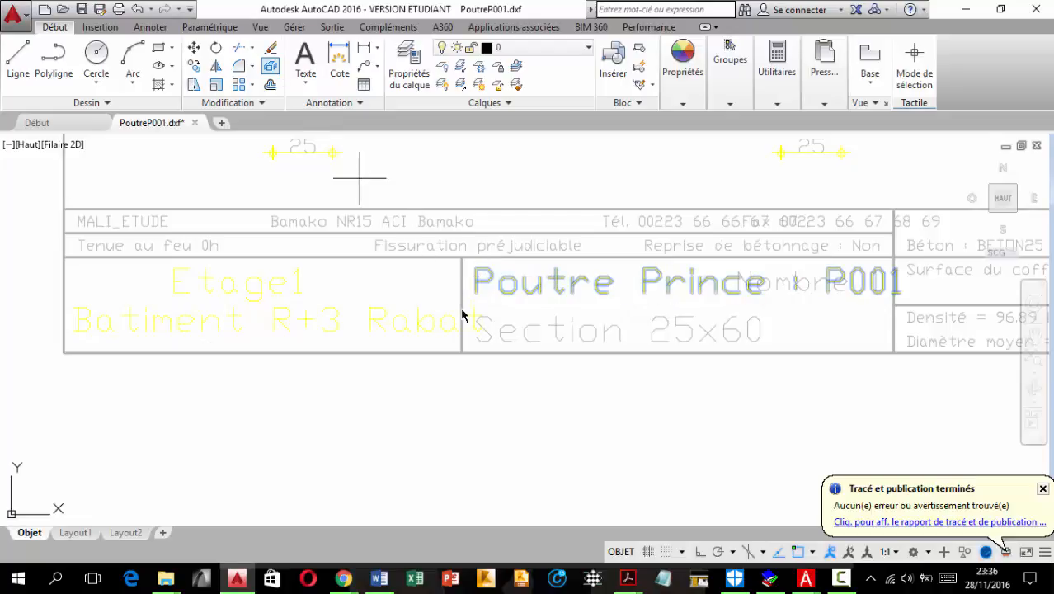
pyautogui.click(477, 282)
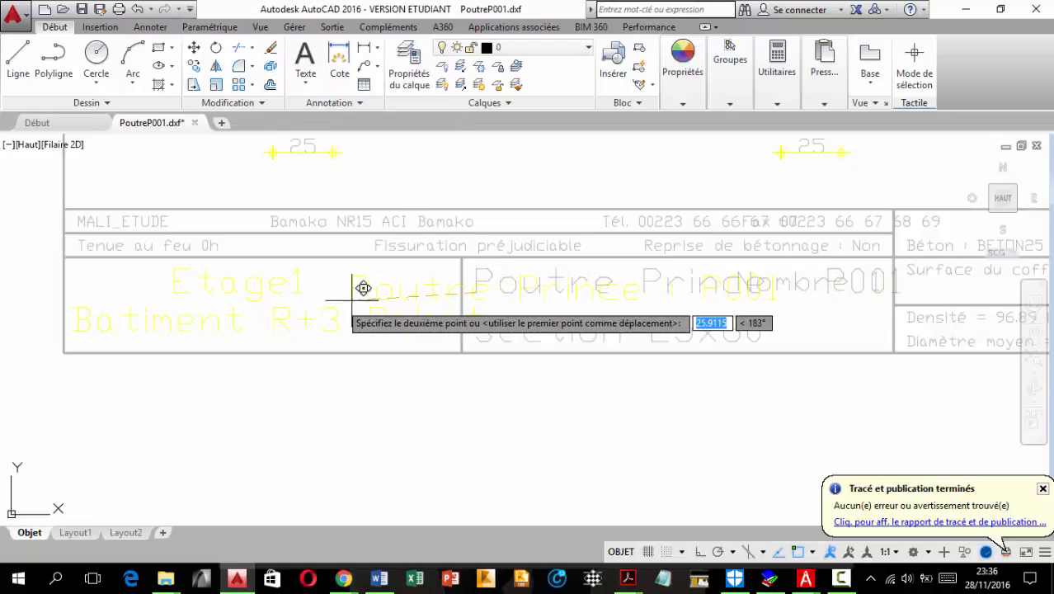
pyautogui.click(330, 277)
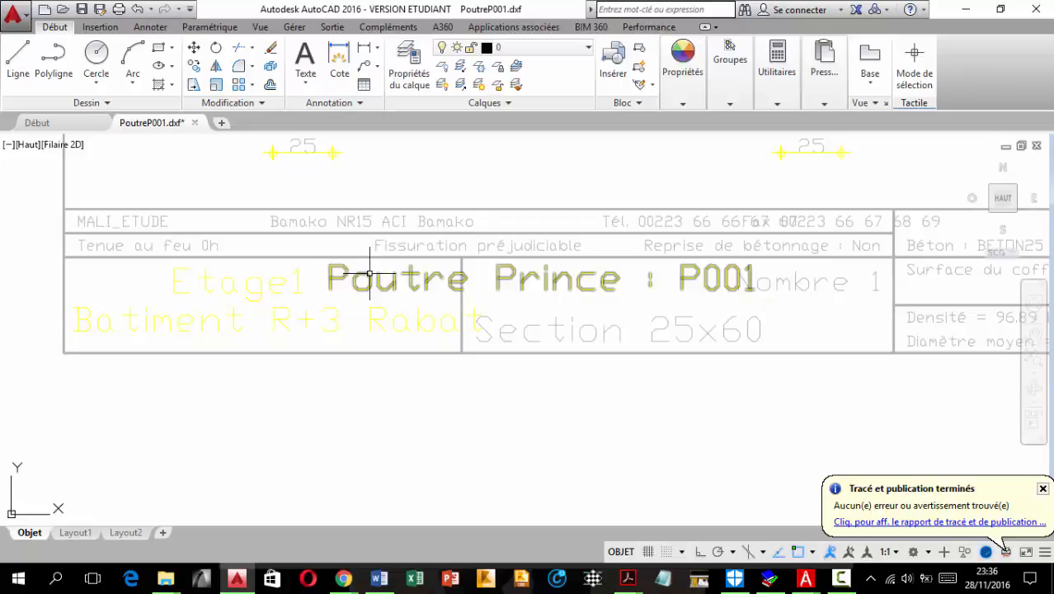
# Examine the whole beam sheet and its bar schedule following the title block text moves.
pyautogui.scroll(-8, 508, 288)
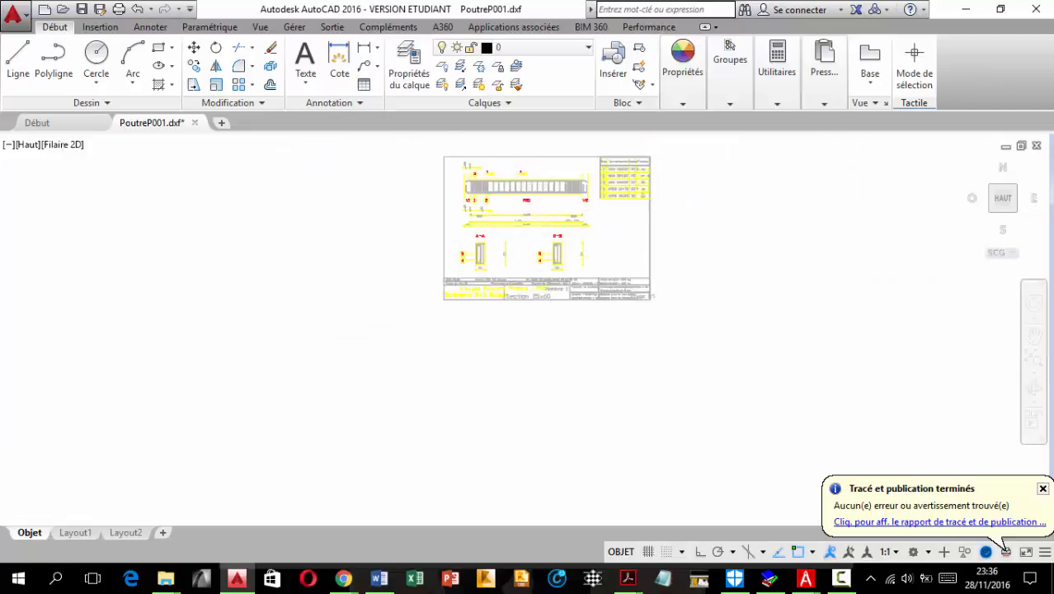
pyautogui.scroll(-3, 497, 387)
pyautogui.scroll(10, 497, 387)
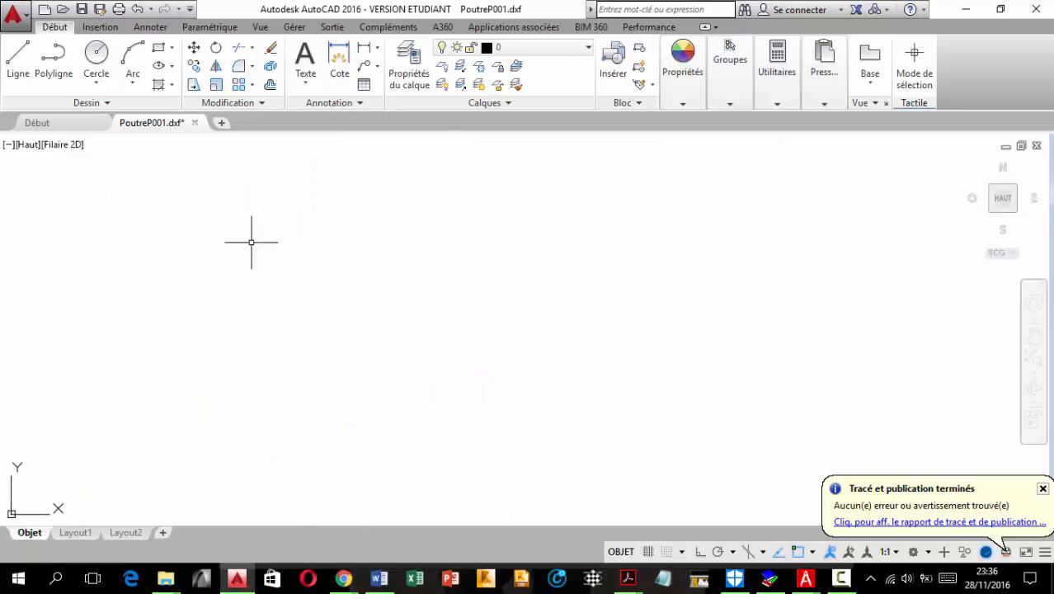
pyautogui.scroll(-3, 265, 236)
pyautogui.scroll(5, 169, 221)
pyautogui.scroll(-2, 614, 314)
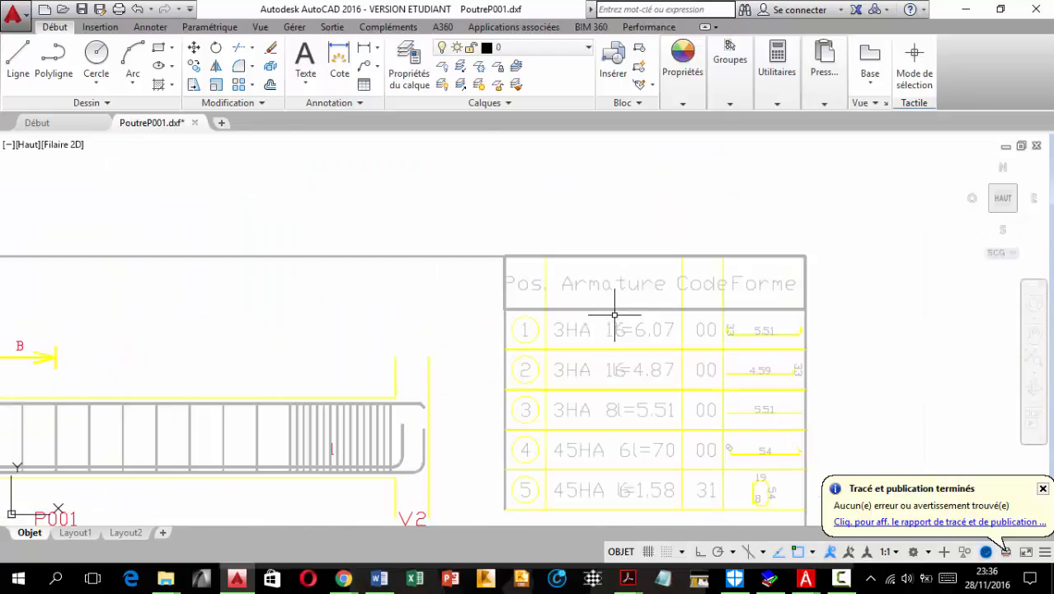
pyautogui.scroll(-8, 593, 339)
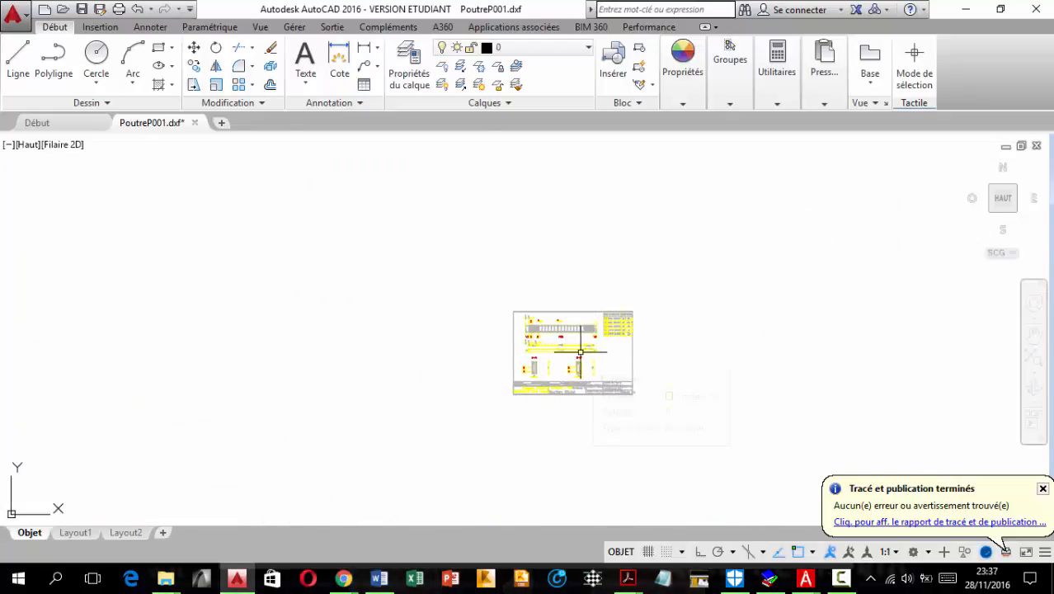
# Start plotting the model space drawing and choose PDFCreator as the plotter.
pyautogui.moveTo(581, 352)
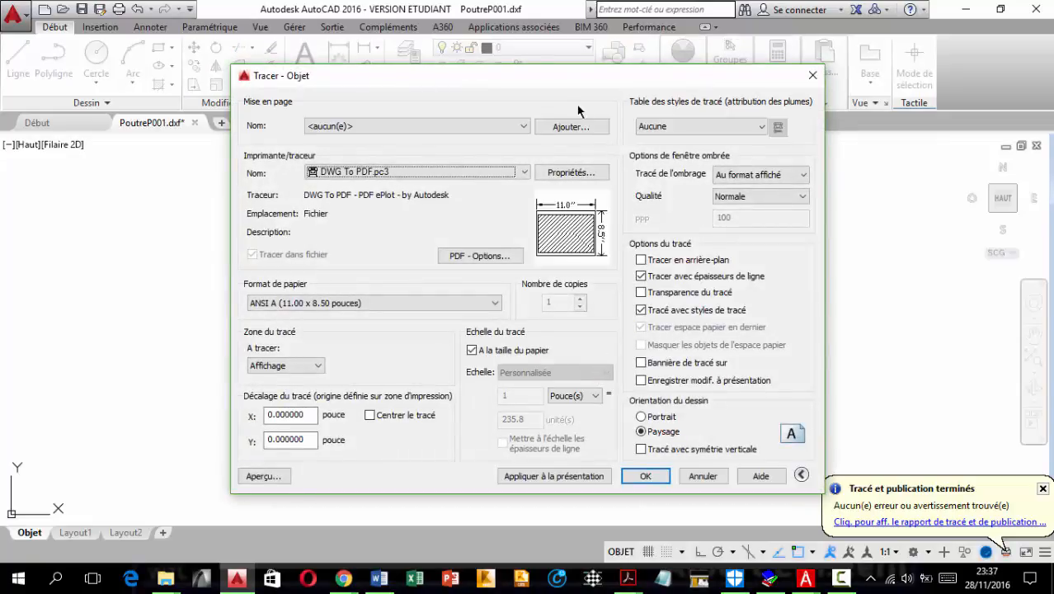
pyautogui.click(438, 175)
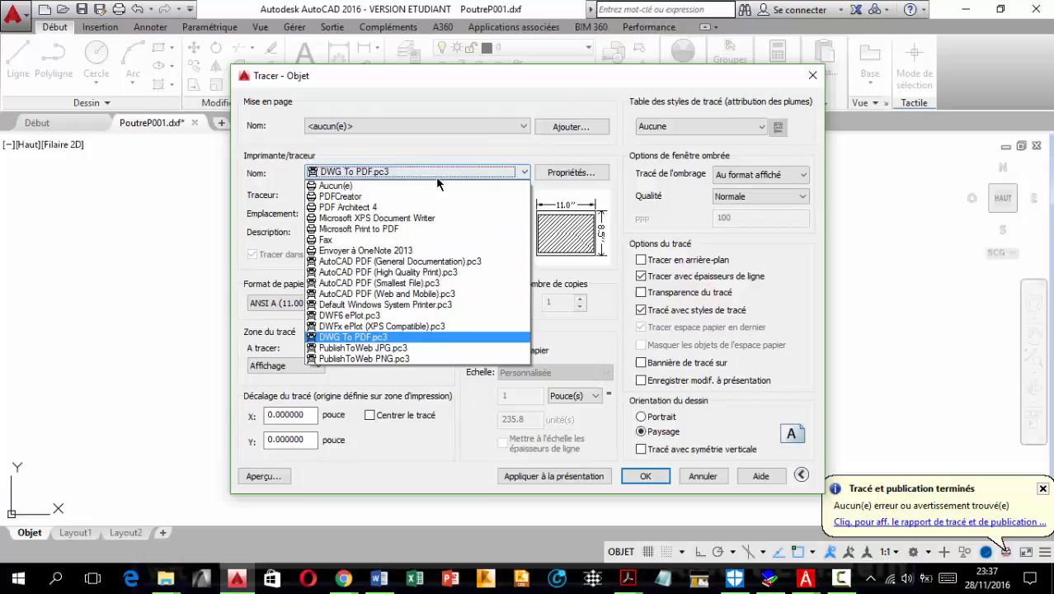
pyautogui.click(353, 198)
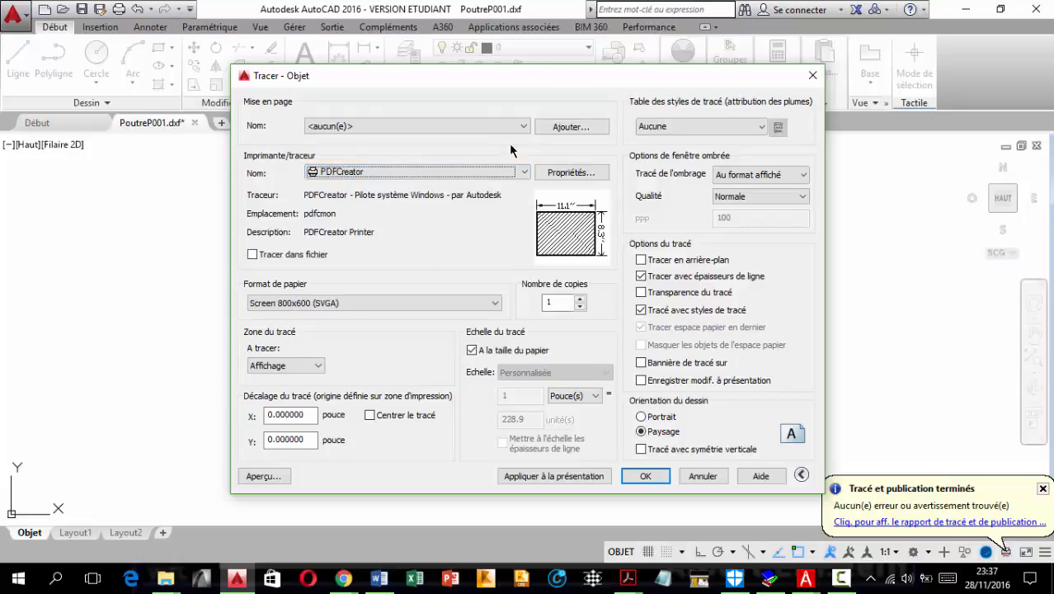
pyautogui.moveTo(545, 82); pyautogui.dragTo(490, 87)
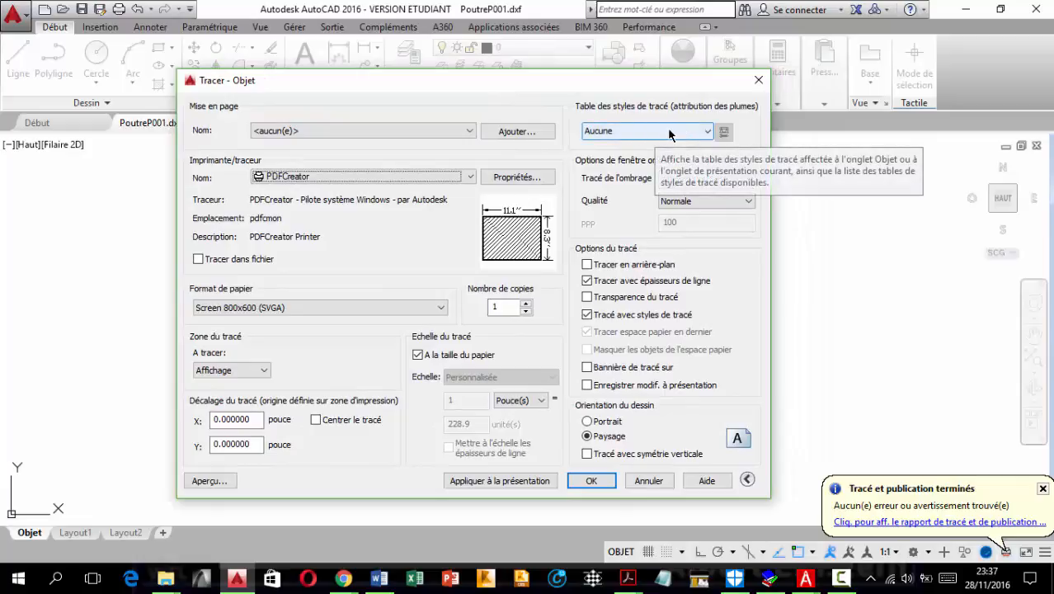
# Assign the monochrome.ctb plot style table and apply it to all layouts.
pyautogui.click(678, 133)
pyautogui.click(669, 132)
pyautogui.click(668, 130)
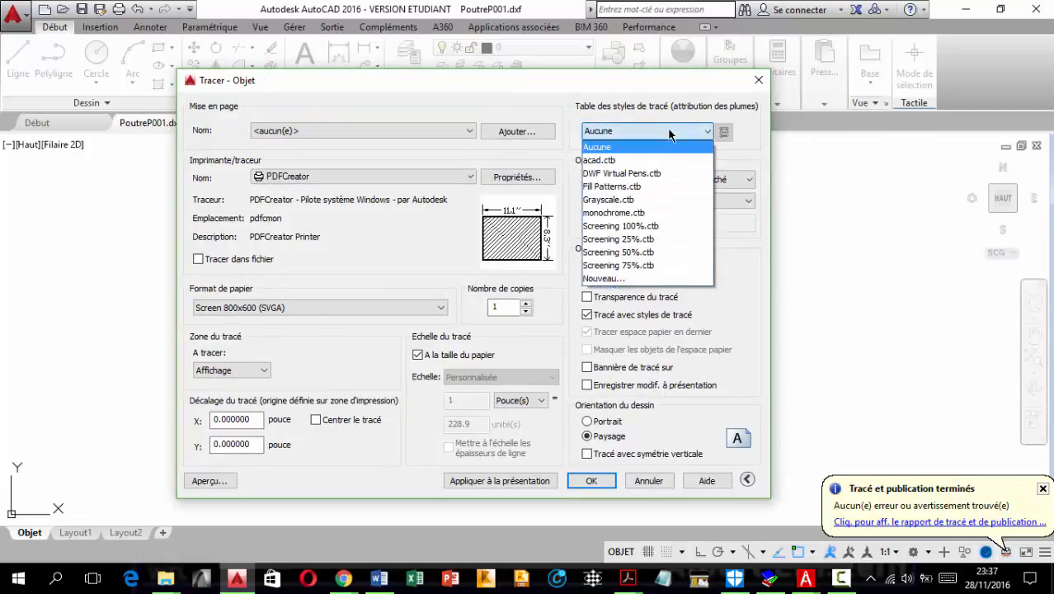
pyautogui.click(635, 214)
pyautogui.click(532, 325)
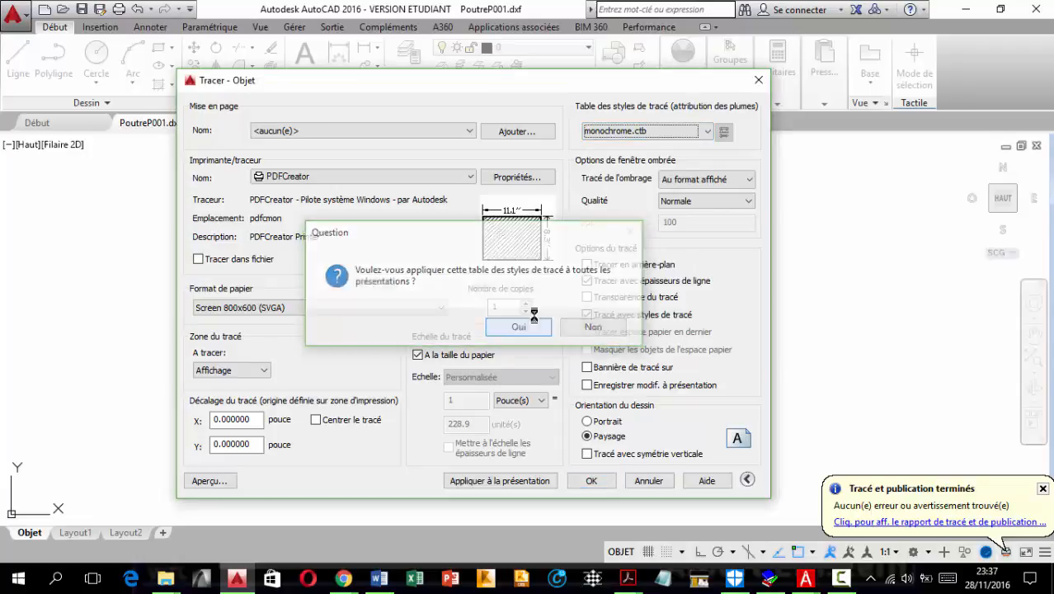
# Set the shaded viewport quality to Personnalisée with a resolution of 600 ppp.
pyautogui.click(721, 199)
pyautogui.click(703, 264)
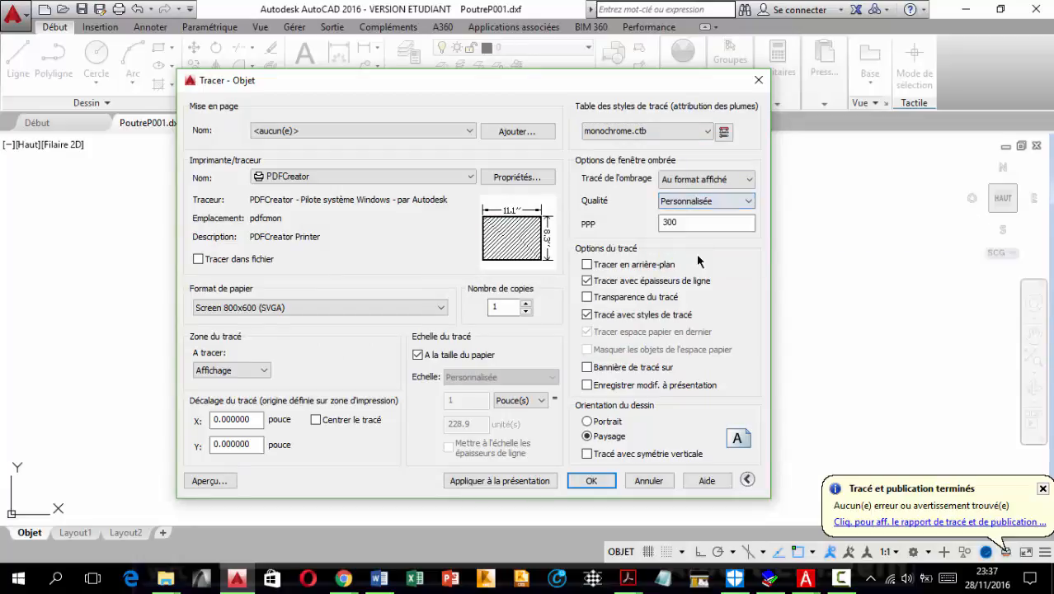
pyautogui.doubleClick(689, 221)
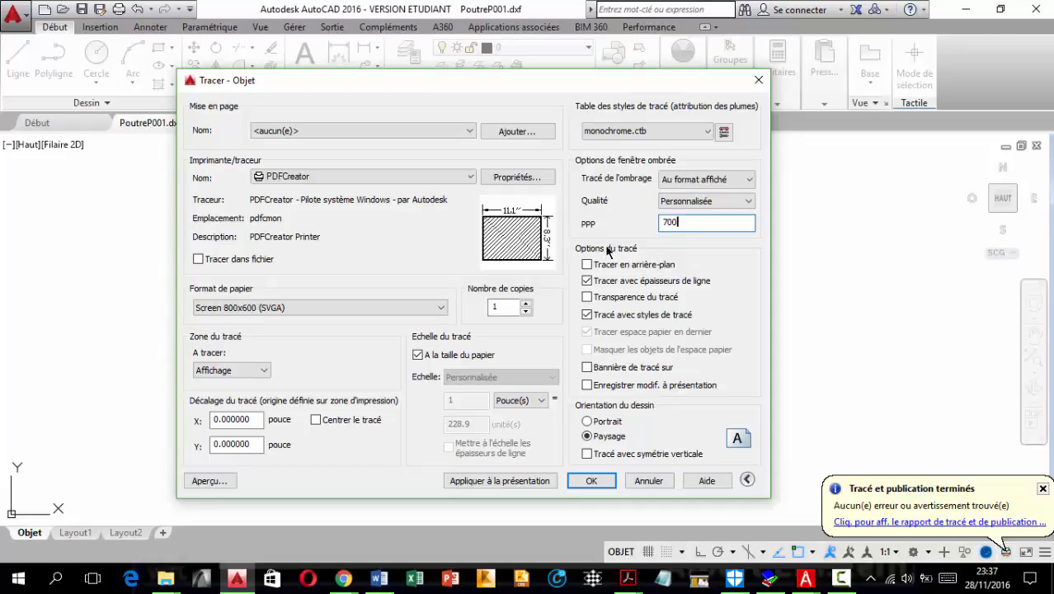
pyautogui.click(665, 206)
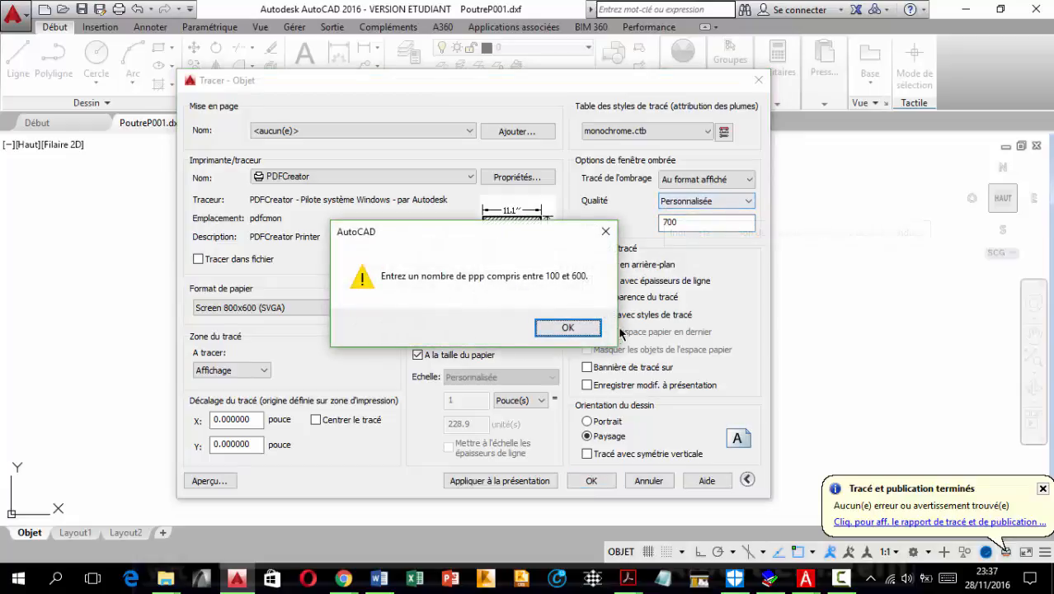
pyautogui.click(587, 335)
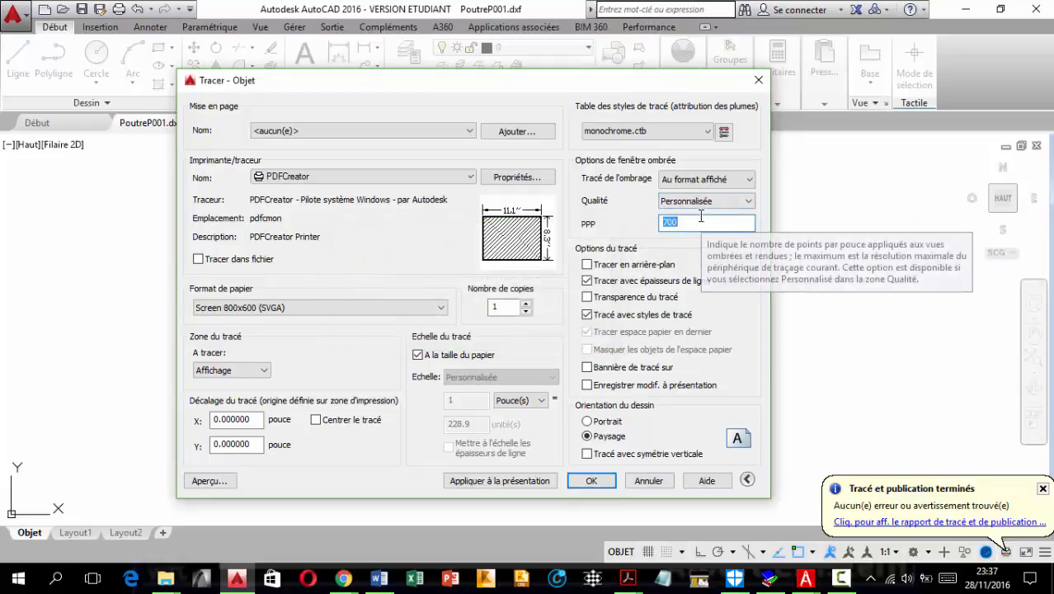
pyautogui.write('600')
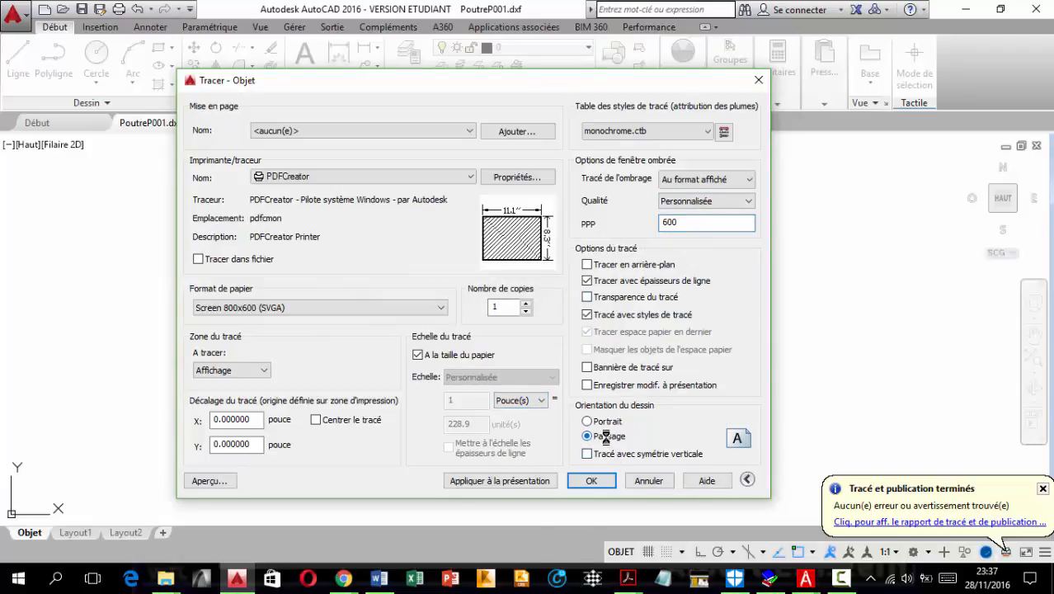
# Define the plot area as a Fenêtre spanning opposite corners of the beam sheet's outer frame.
pyautogui.click(240, 372)
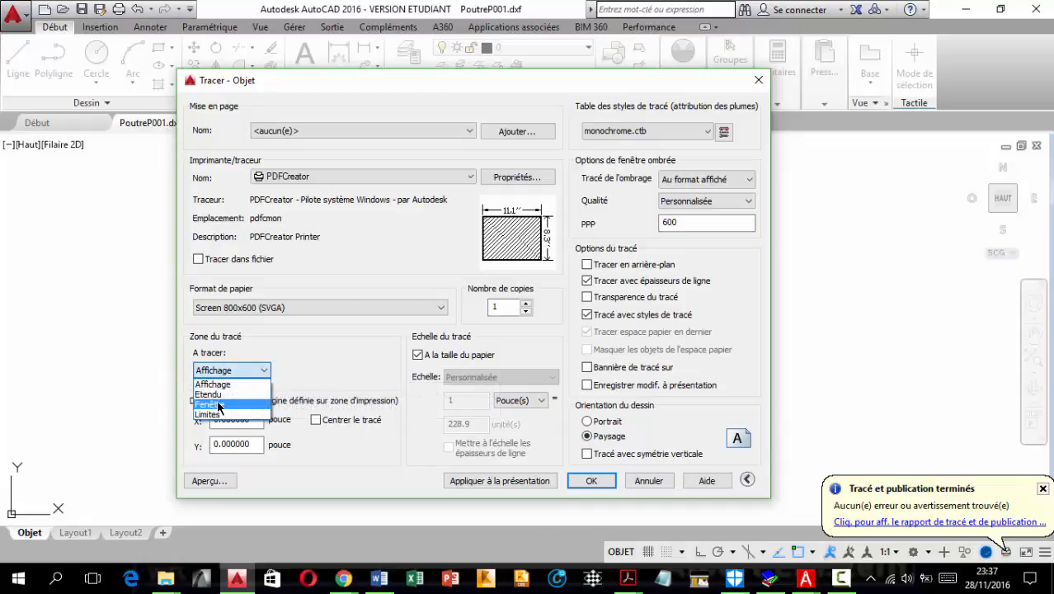
pyautogui.click(219, 404)
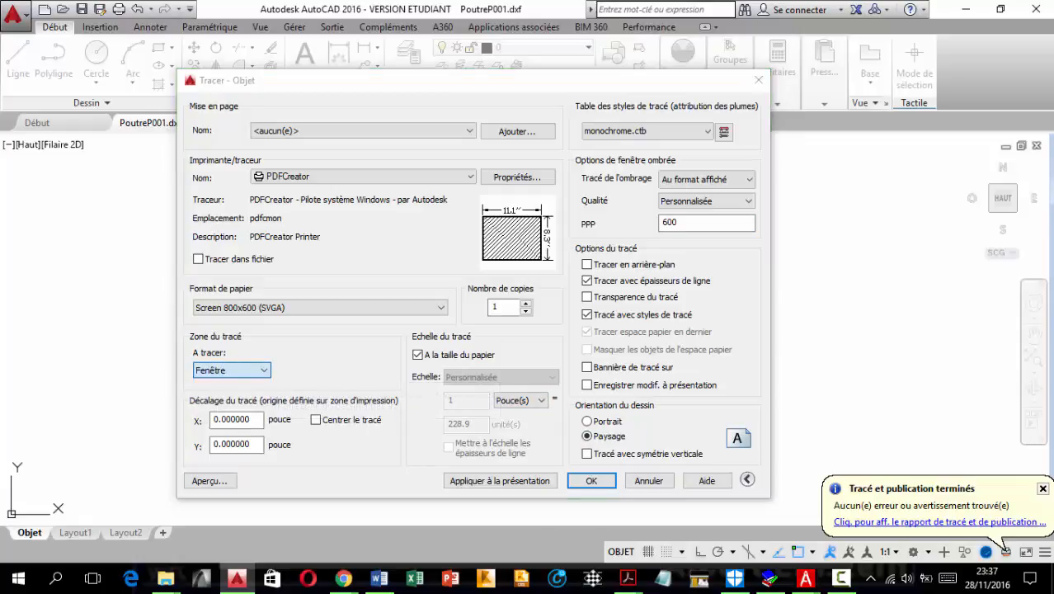
pyautogui.scroll(5, 562, 357)
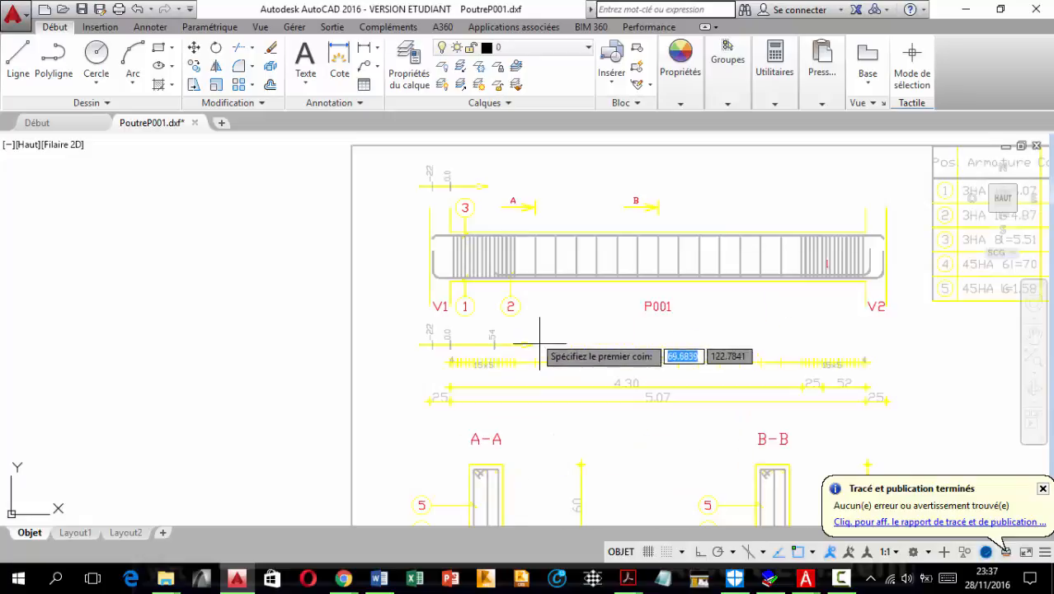
pyautogui.scroll(-4, 447, 198)
pyautogui.click(442, 193)
pyautogui.scroll(6, 555, 253)
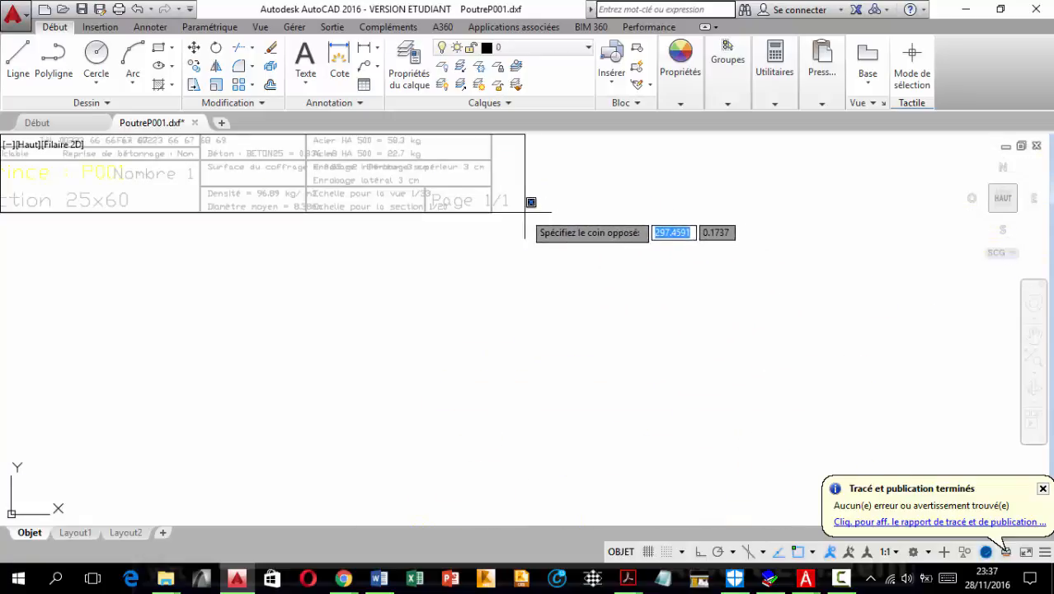
pyautogui.scroll(2, 523, 203)
pyautogui.click(482, 213)
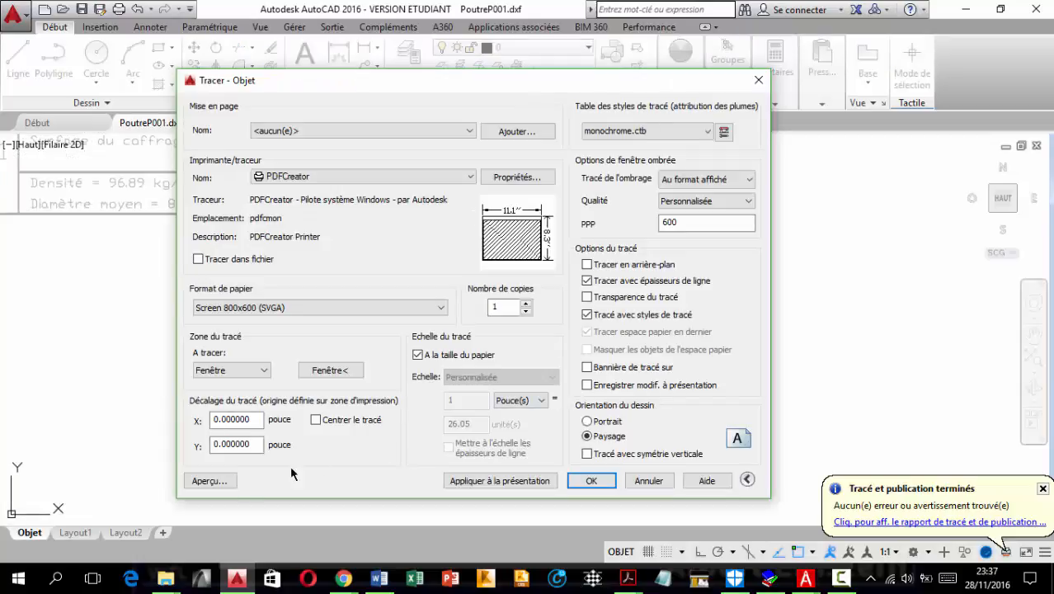
# Apply the plot settings to the layout and check the beam drawing in the plot preview.
pyautogui.click(495, 478)
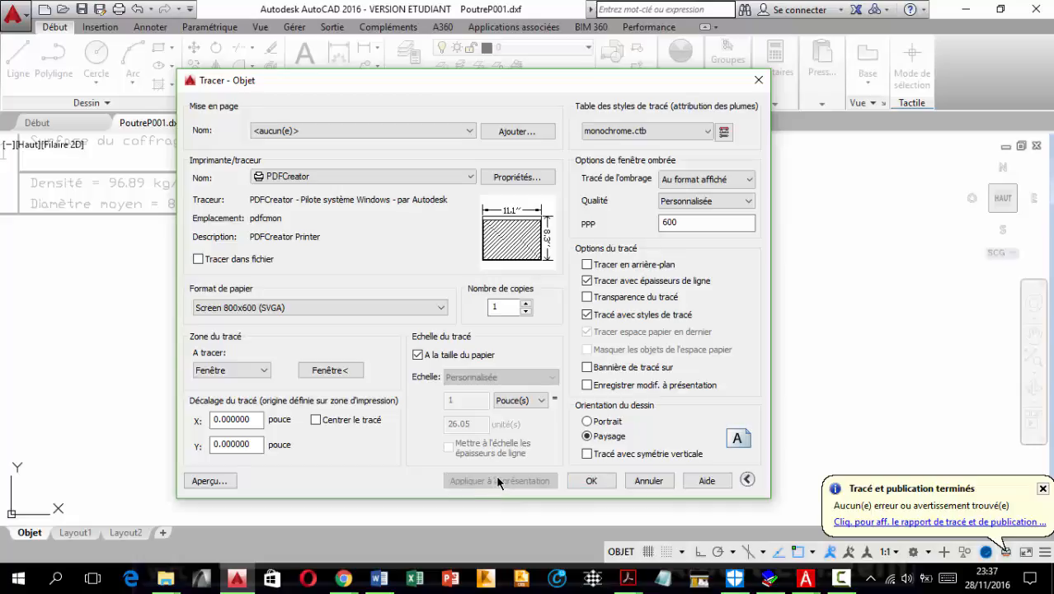
pyautogui.click(203, 482)
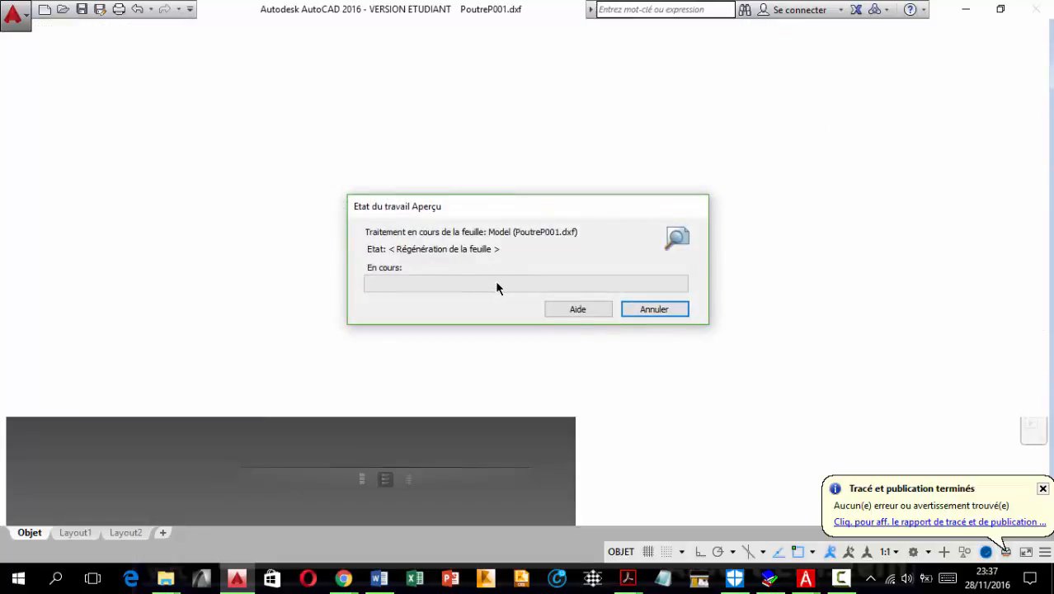
pyautogui.scroll(4, 363, 211)
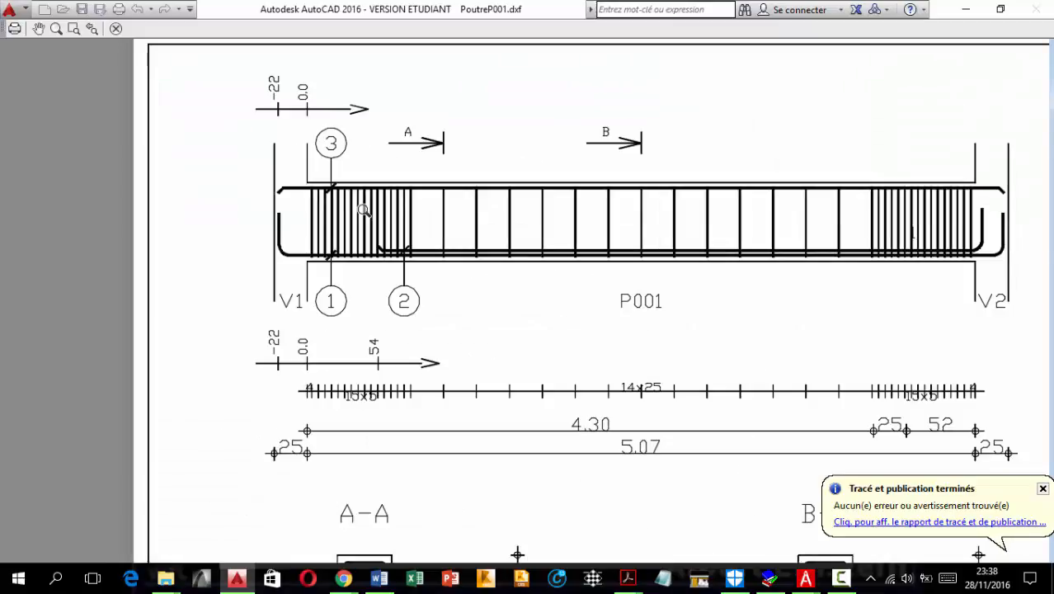
pyautogui.scroll(4, 251, 174)
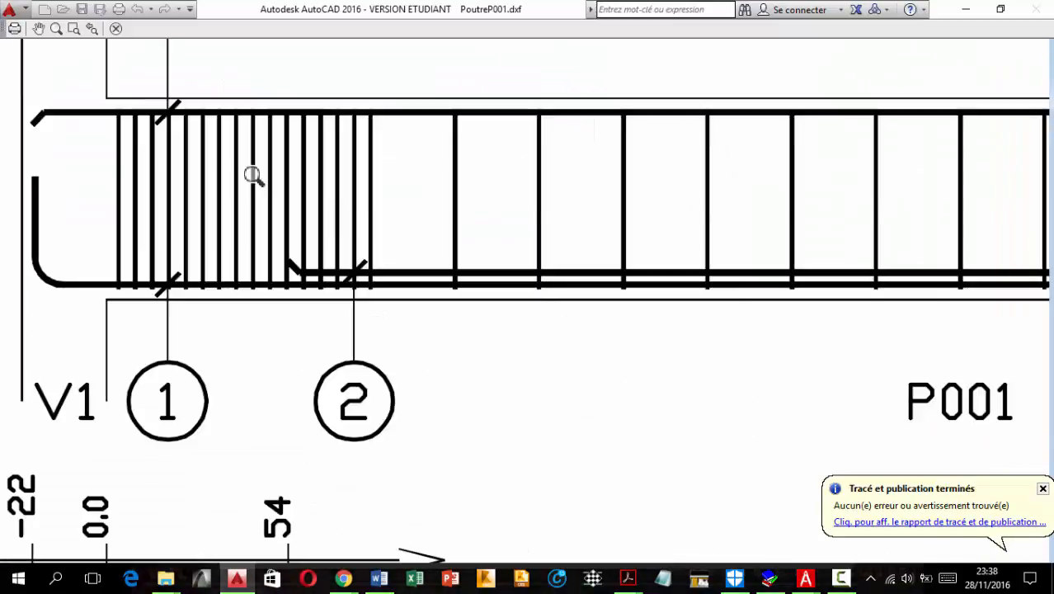
pyautogui.scroll(-7, 647, 289)
pyautogui.press('Escape')
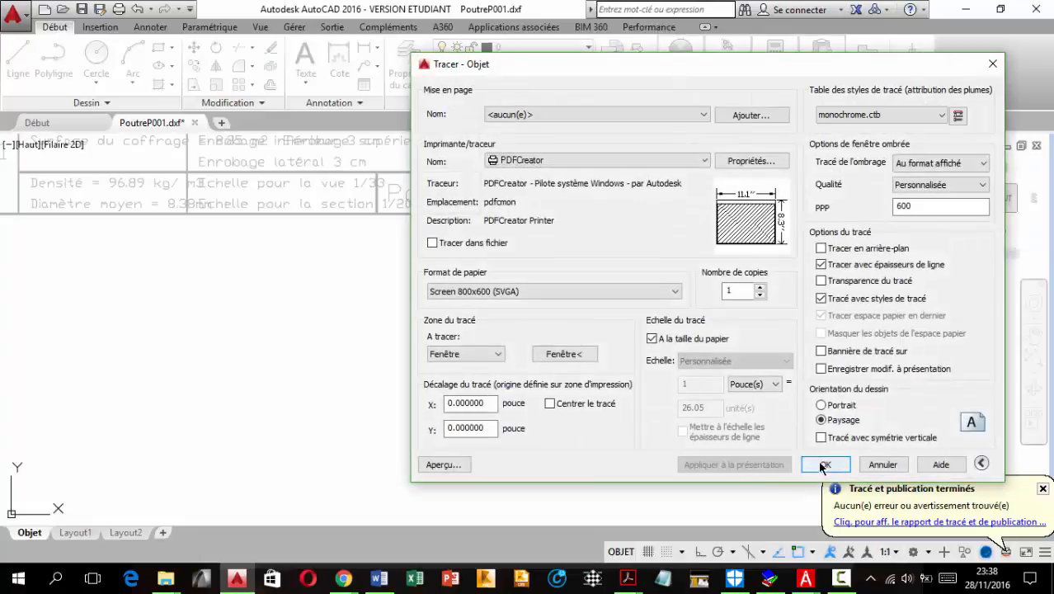
# Plot the beam sheet to PDFCreator, continue past the print job manager, and proceed to saving the PDF.
pyautogui.click(801, 463)
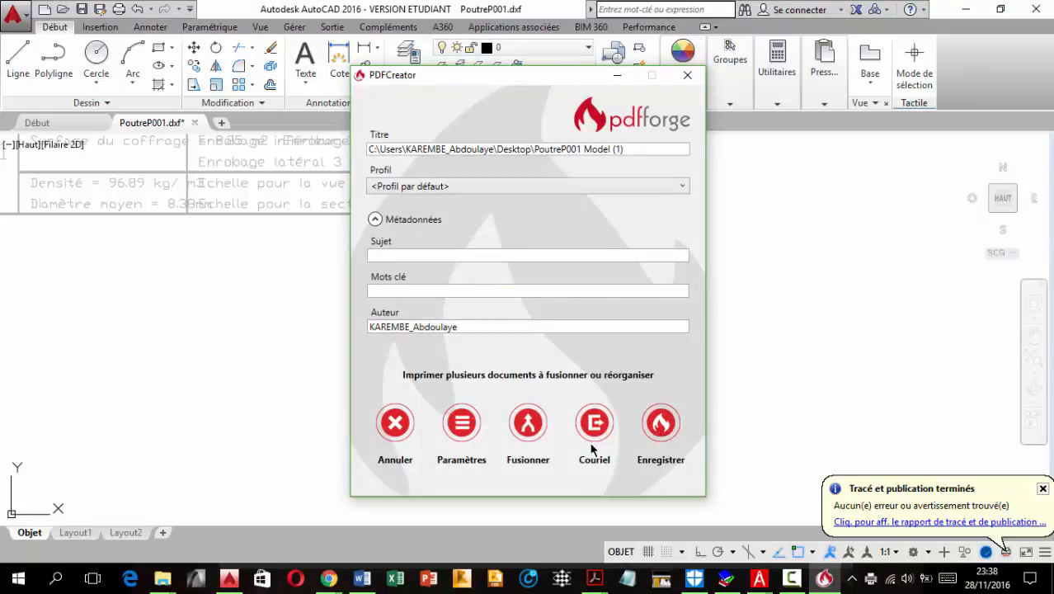
pyautogui.click(533, 419)
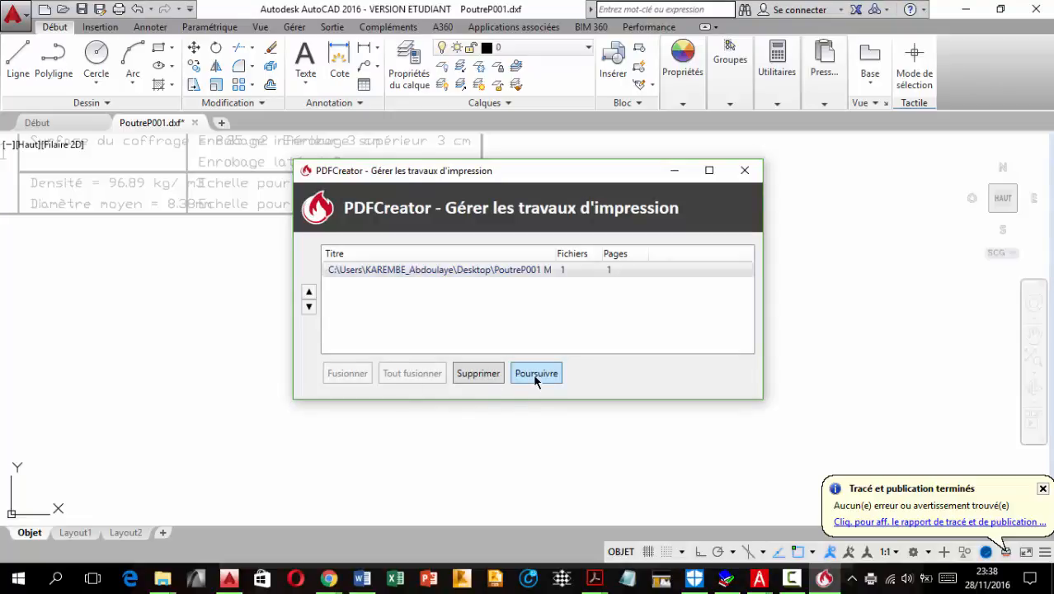
pyautogui.click(534, 376)
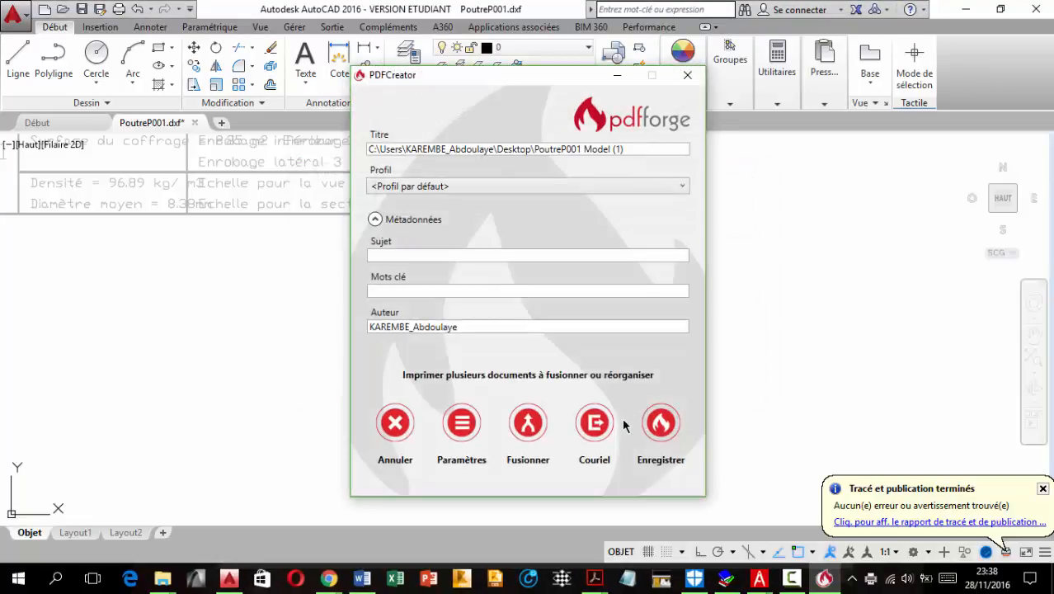
pyautogui.click(661, 423)
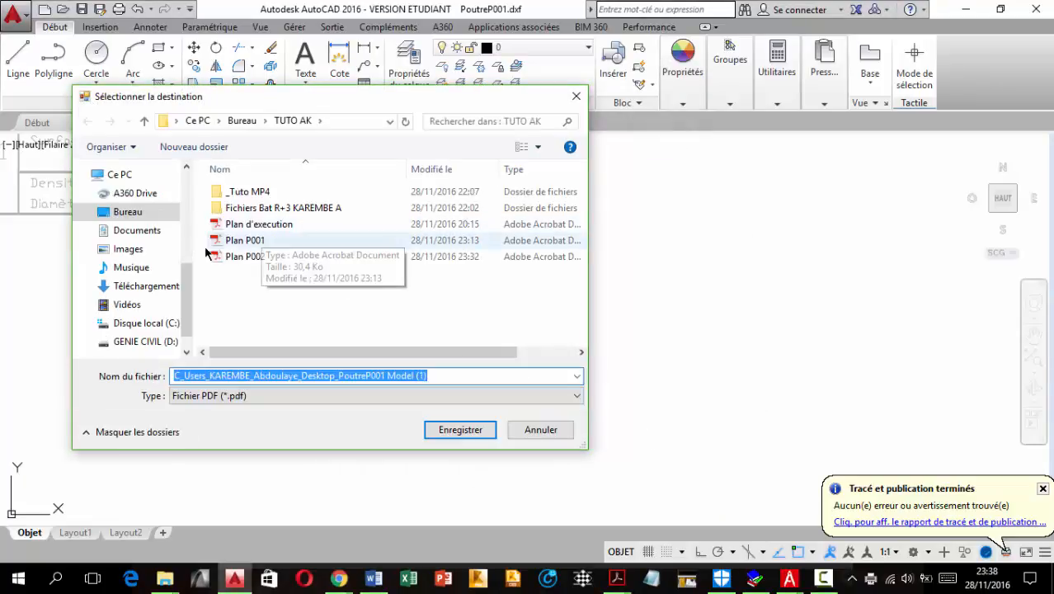
# Try to save the PDF as Plan P001 in the TUTO AK folder, replacing the existing file.
pyautogui.click(256, 240)
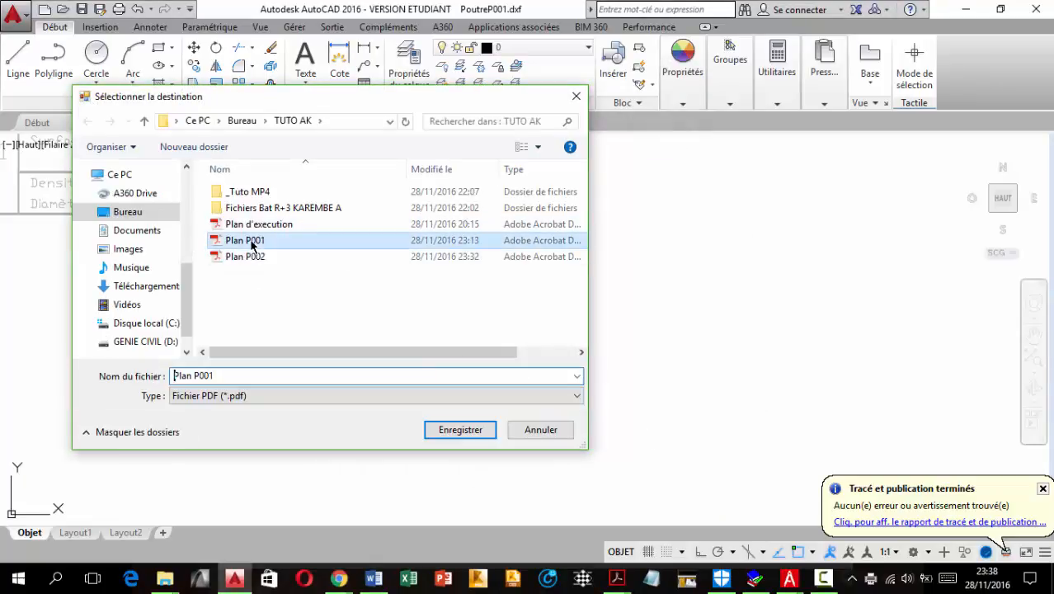
pyautogui.click(455, 432)
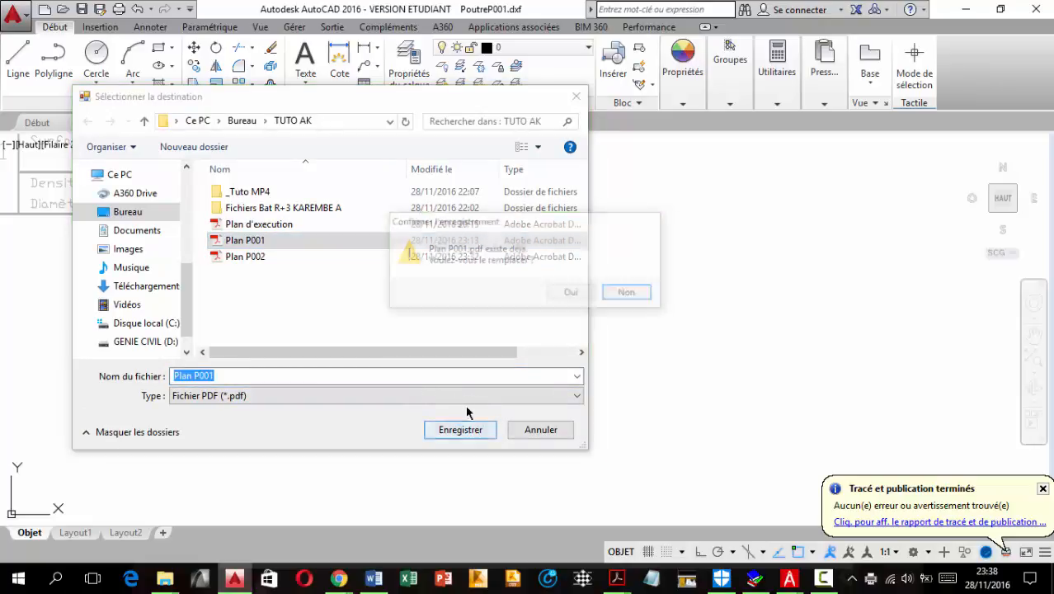
pyautogui.click(545, 295)
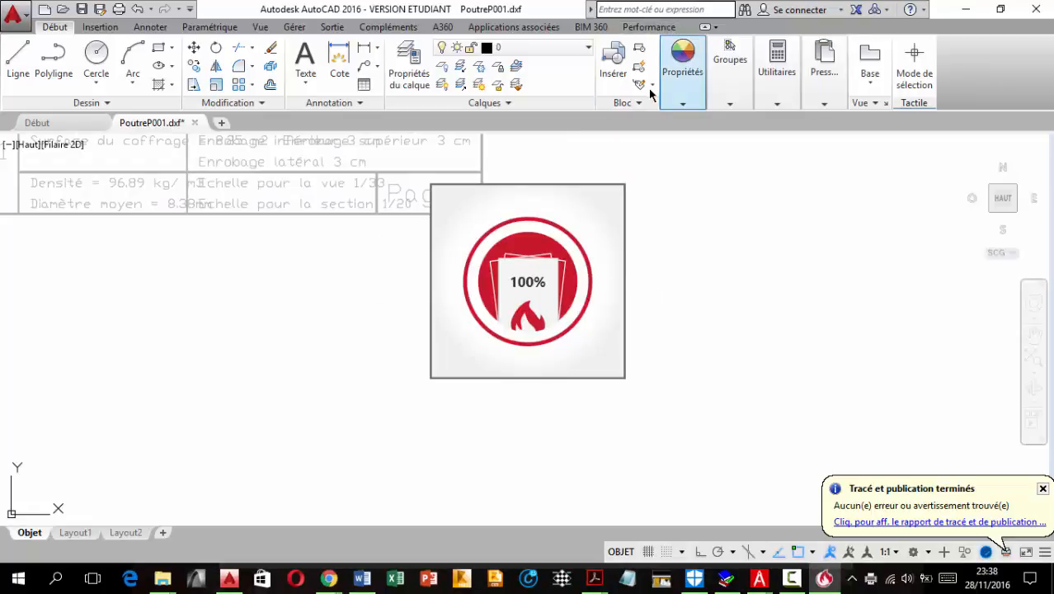
pyautogui.press('super+d')
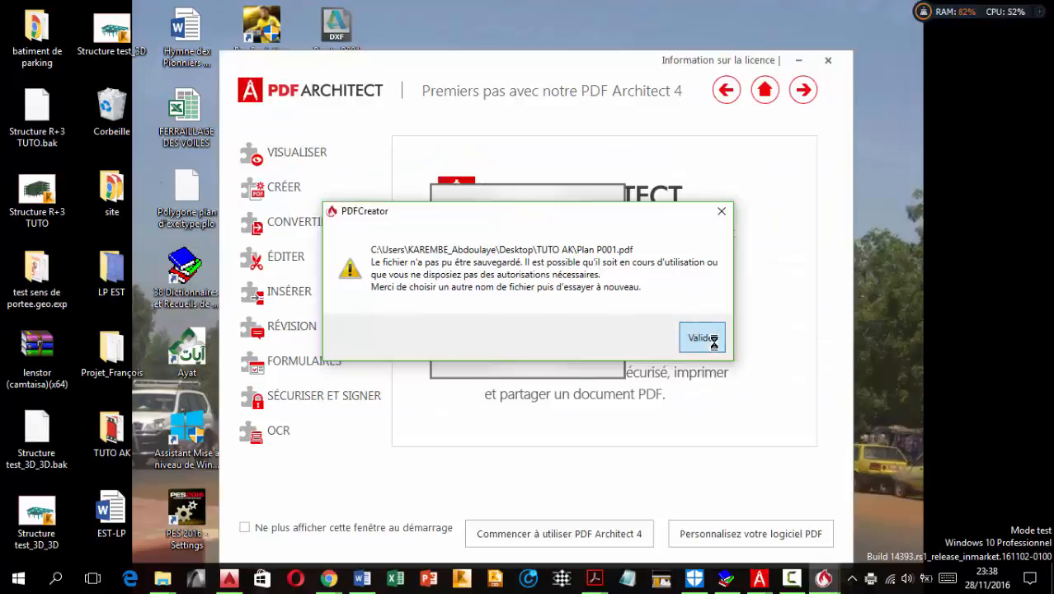
pyautogui.click(707, 337)
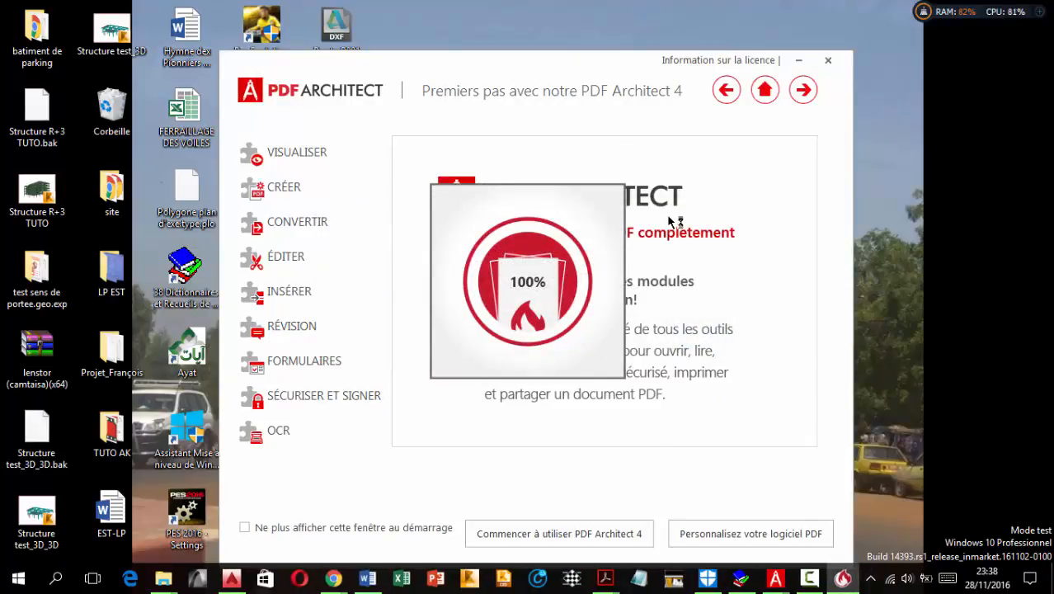
# Save the PDF in the TUTO AK folder under the file name Plan d'exe P001.
pyautogui.click(288, 436)
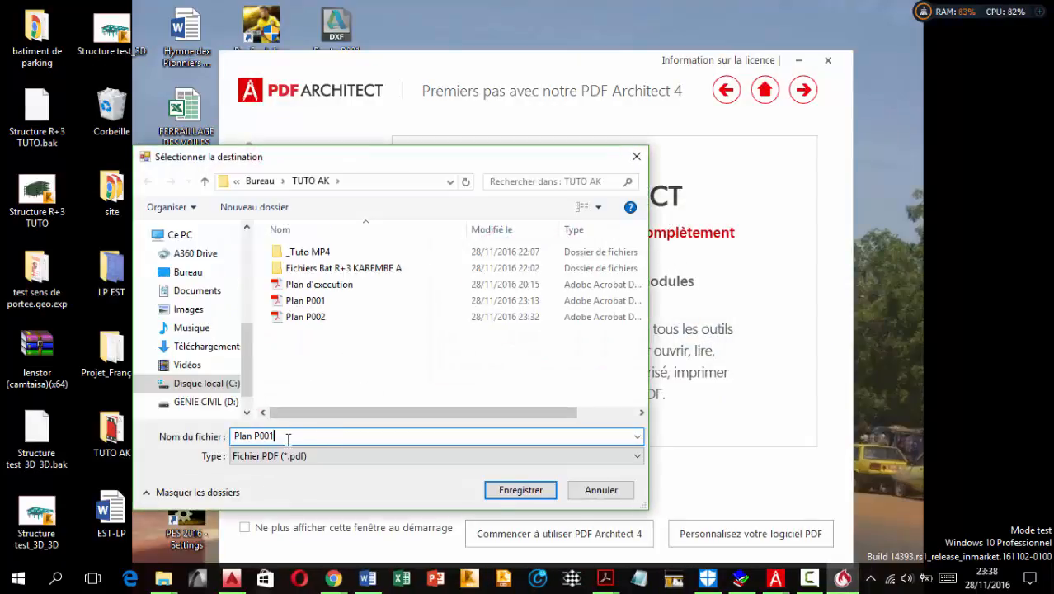
pyautogui.press('BackSpace')
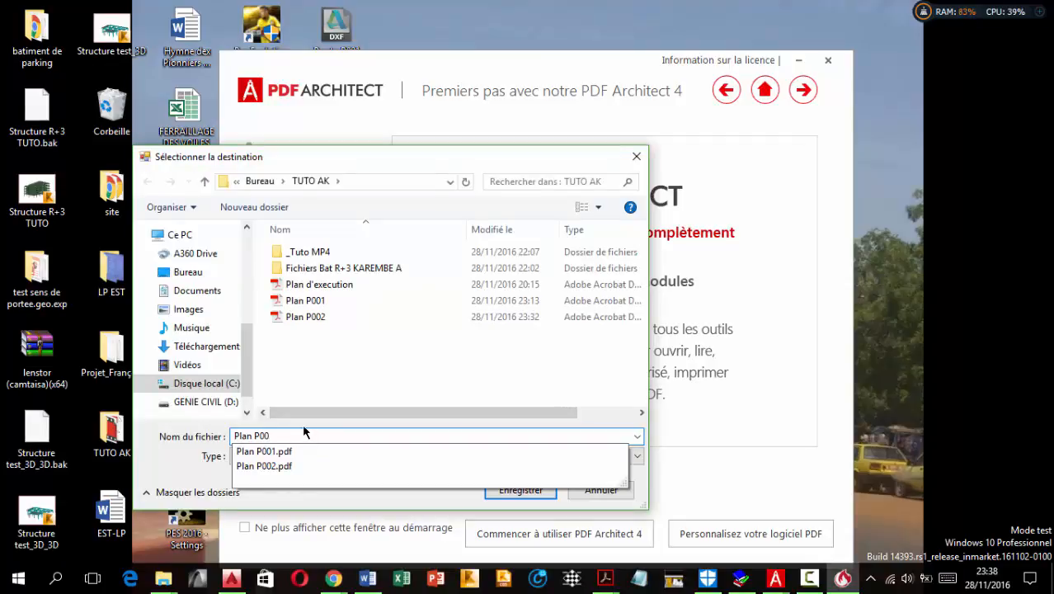
pyautogui.press('BackSpace')
pyautogui.press('BackSpace')
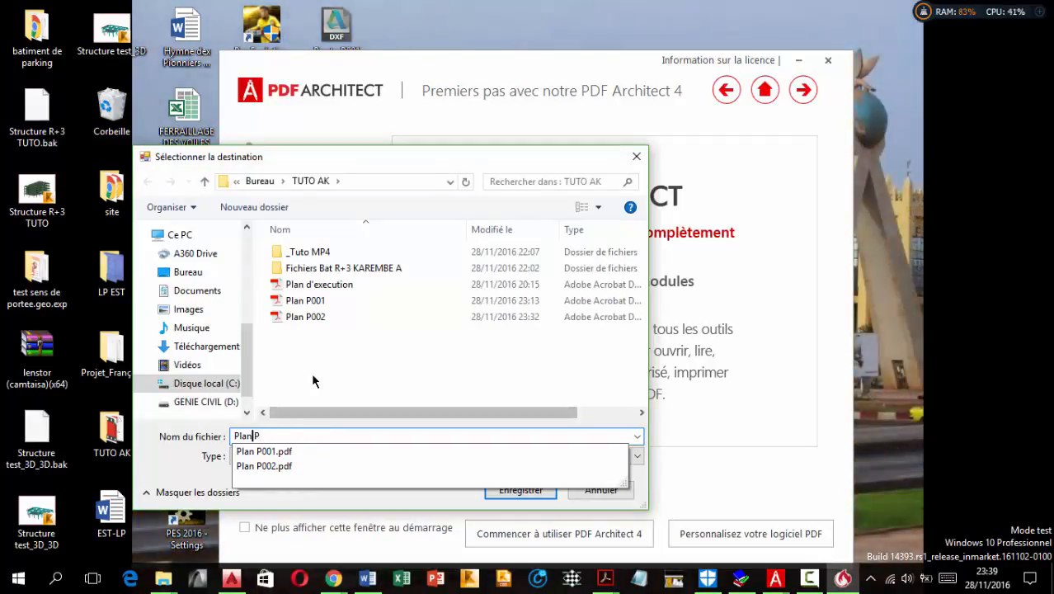
pyautogui.press('Left')
pyautogui.write("d'exe")
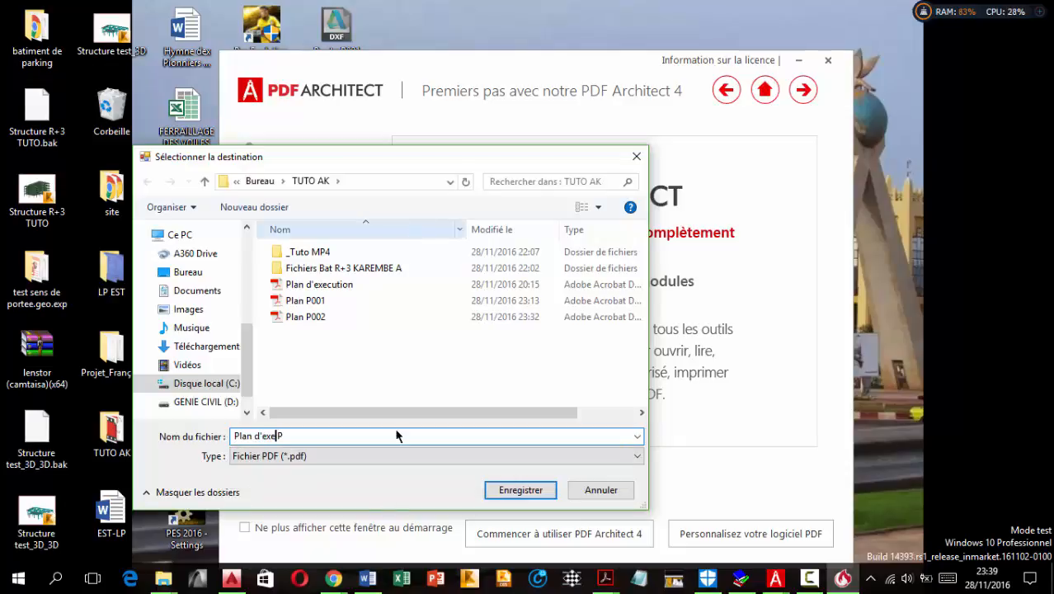
pyautogui.write(' DF')
pyautogui.press('Return')
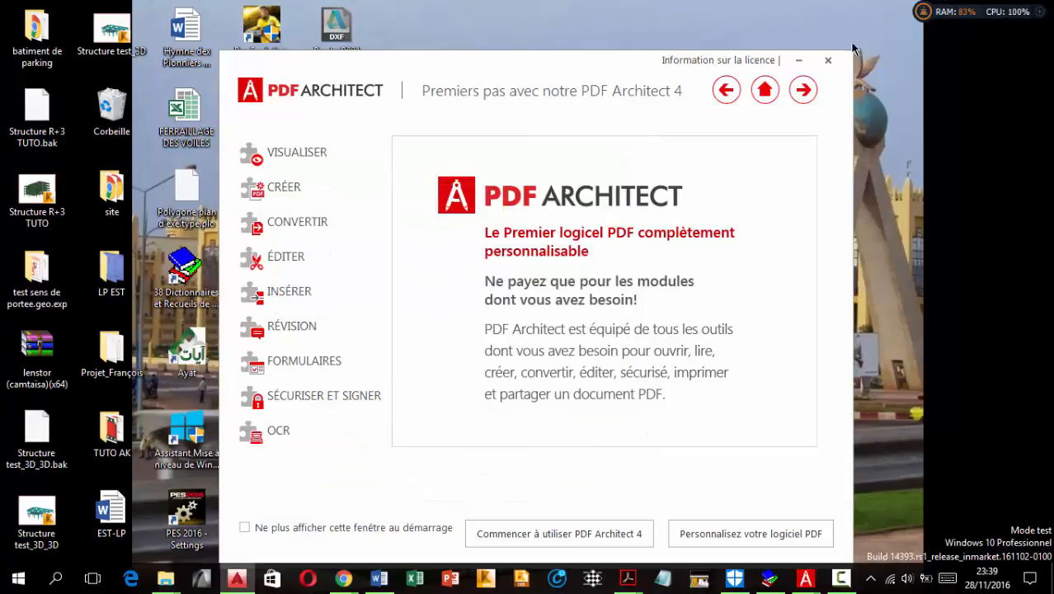
# Close the PDF Architect welcome window to reach the exported beam PDF.
pyautogui.click(798, 63)
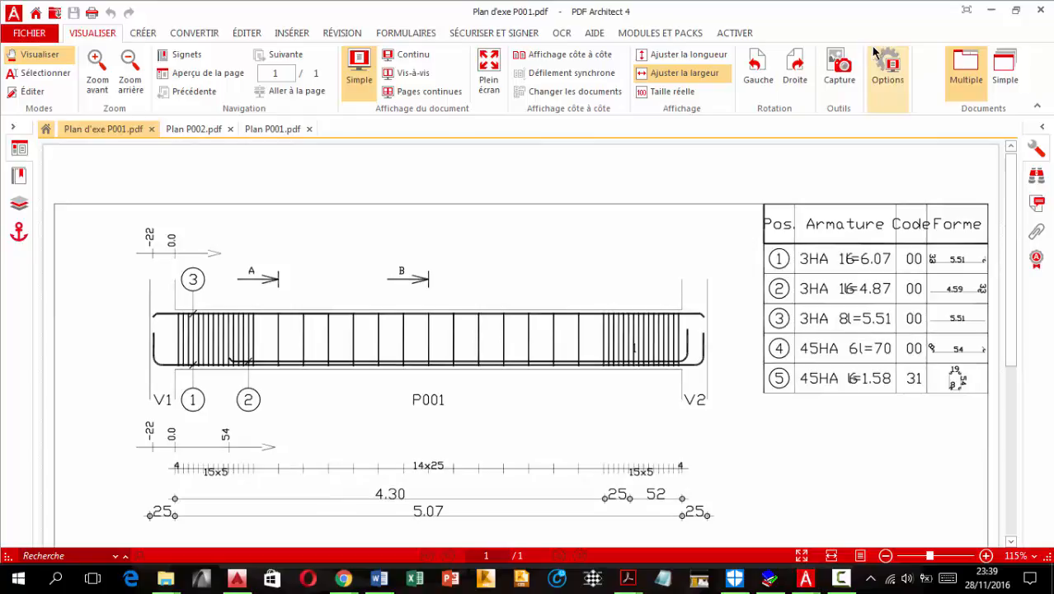
pyautogui.press('super+d')
pyautogui.press('super+s')
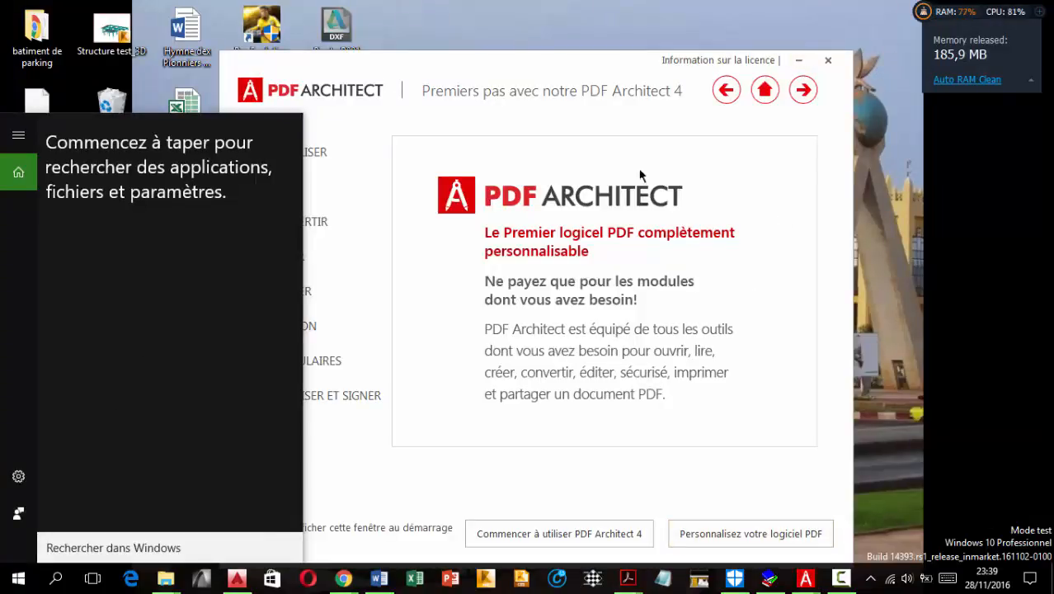
pyautogui.press('Escape')
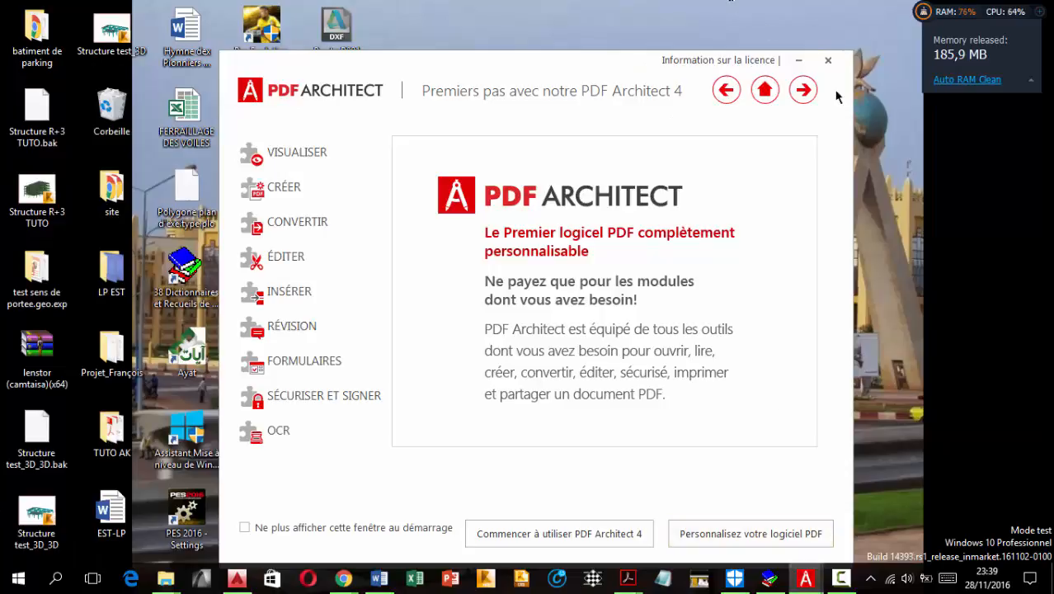
pyautogui.click(827, 60)
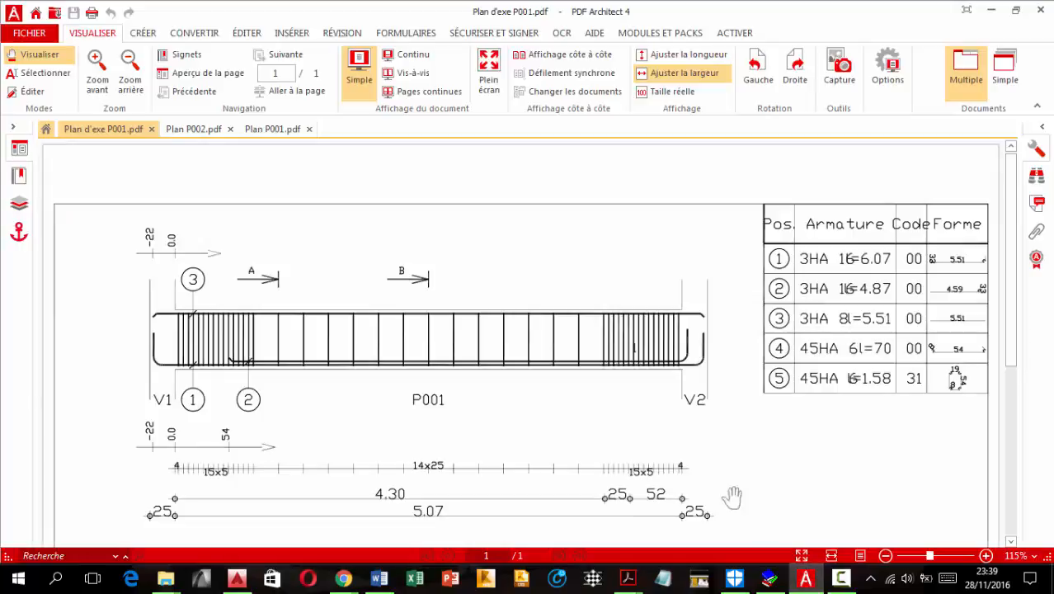
# Examine the beam drawing and title block in Plan d'exe P001.pdf and compare them with Plan P002.pdf.
pyautogui.scroll(-5, 420, 291)
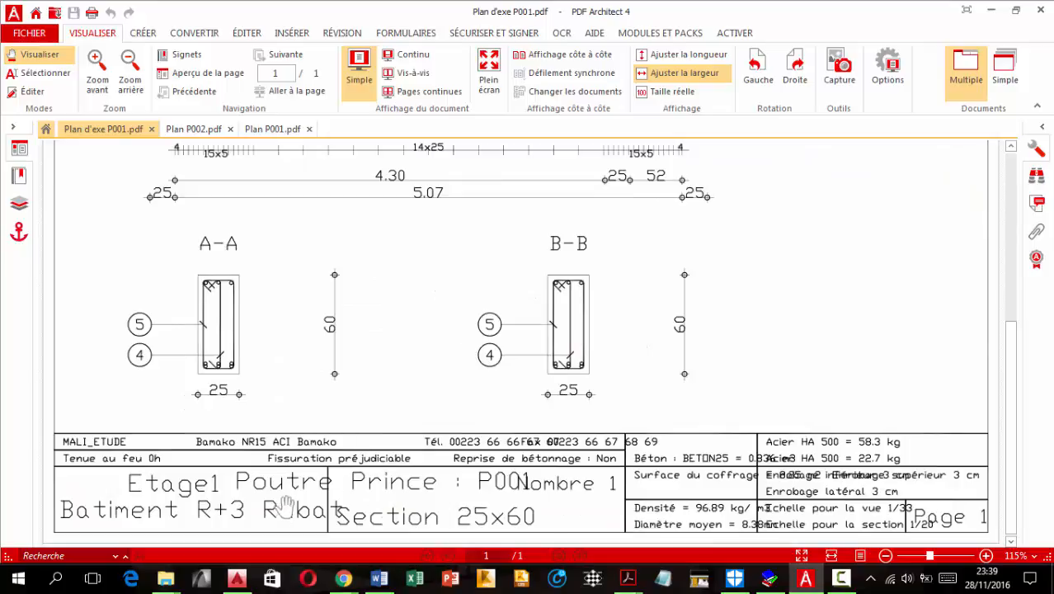
pyautogui.scroll(5, 551, 449)
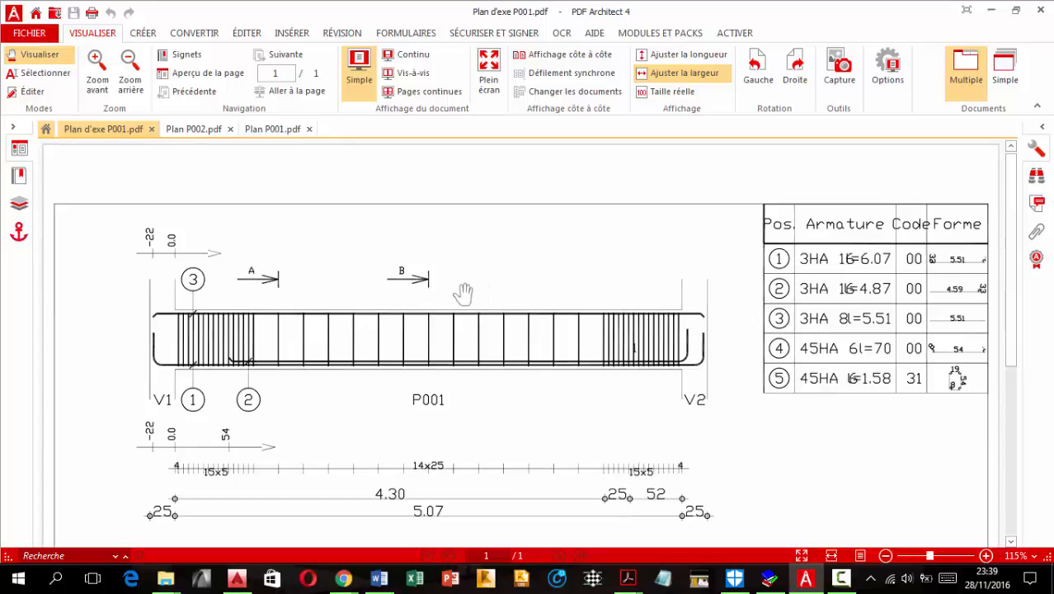
pyautogui.scroll(-1, 452, 309)
pyautogui.scroll(-1, 280, 449)
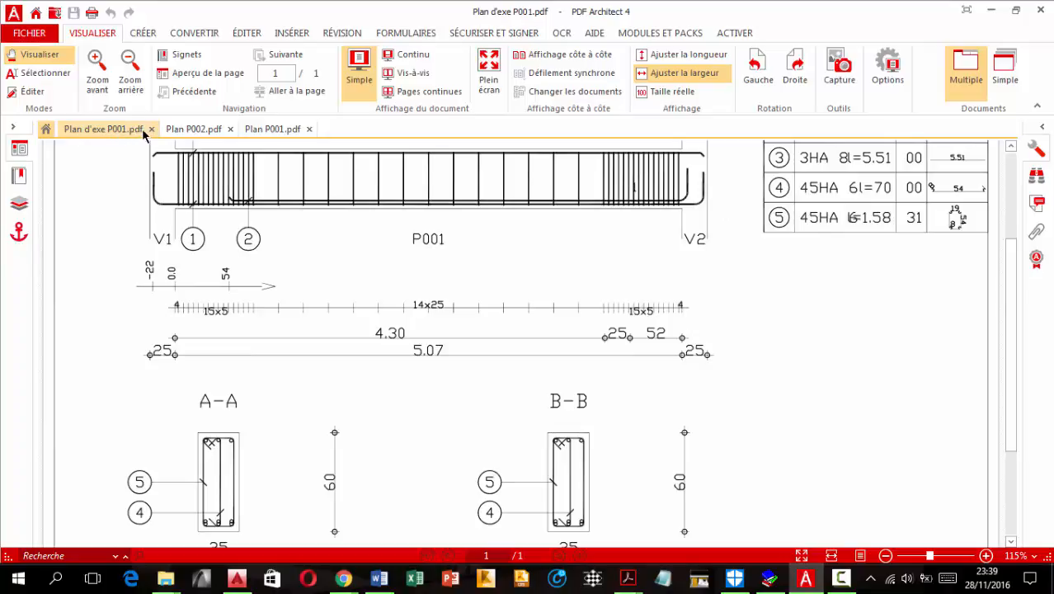
pyautogui.click(198, 130)
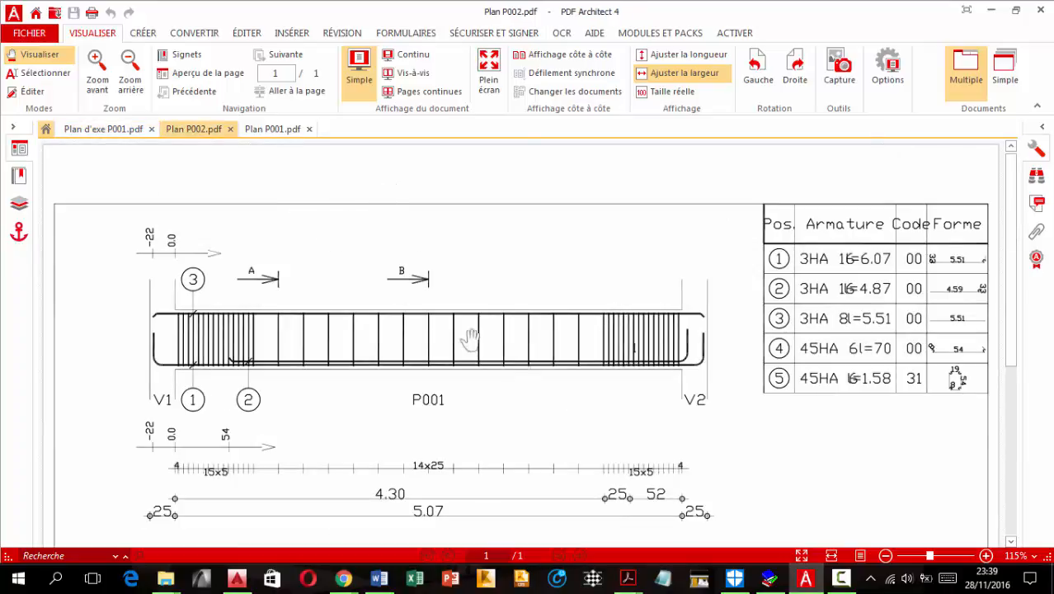
pyautogui.scroll(-5, 535, 363)
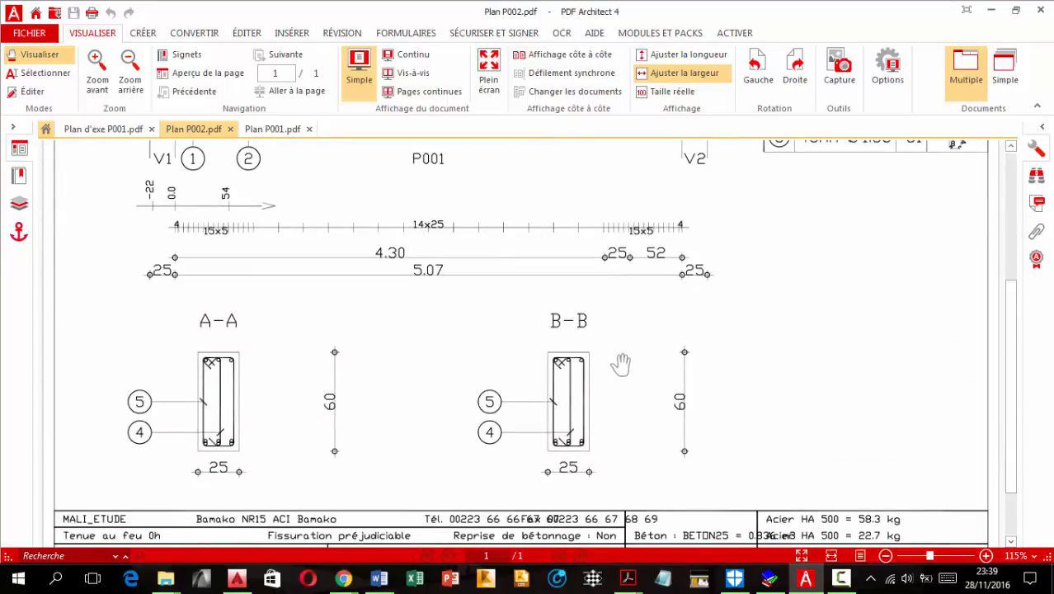
pyautogui.scroll(-2, 499, 342)
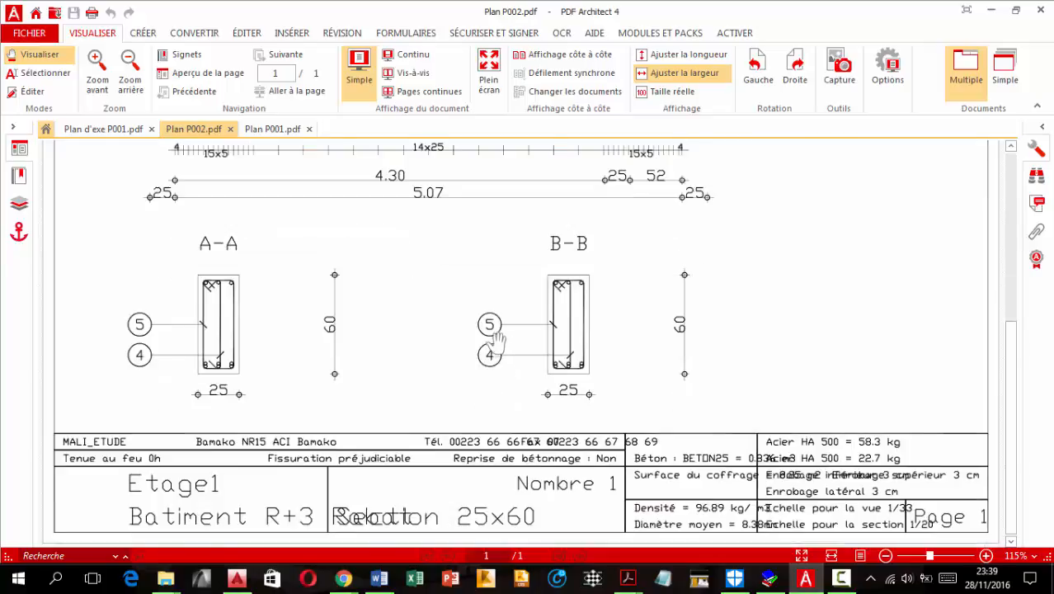
pyautogui.scroll(1, 497, 338)
pyautogui.scroll(7, 495, 334)
pyautogui.scroll(-4, 499, 332)
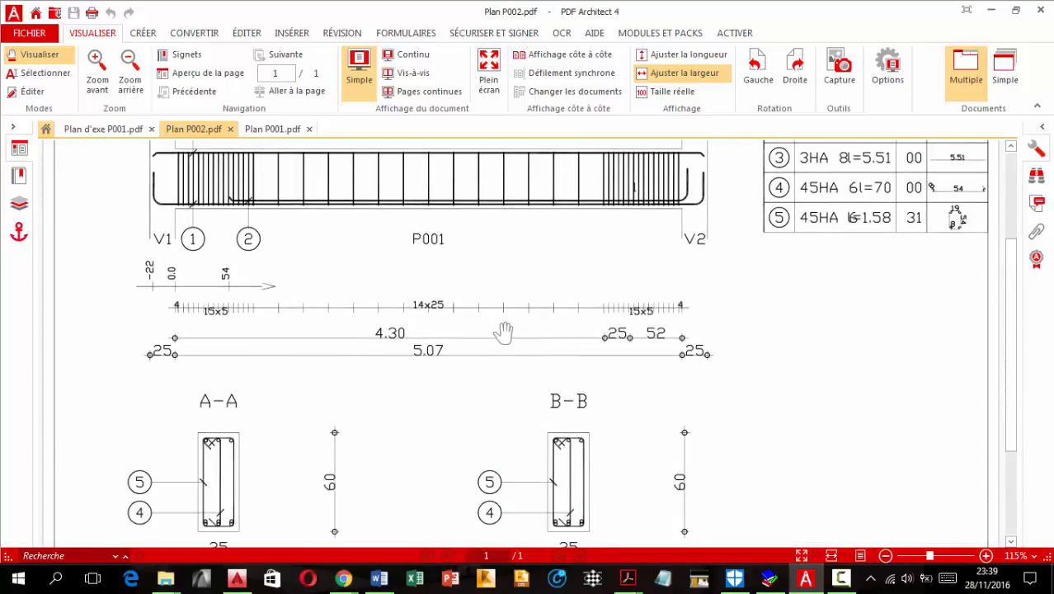
pyautogui.rightClick(548, 293)
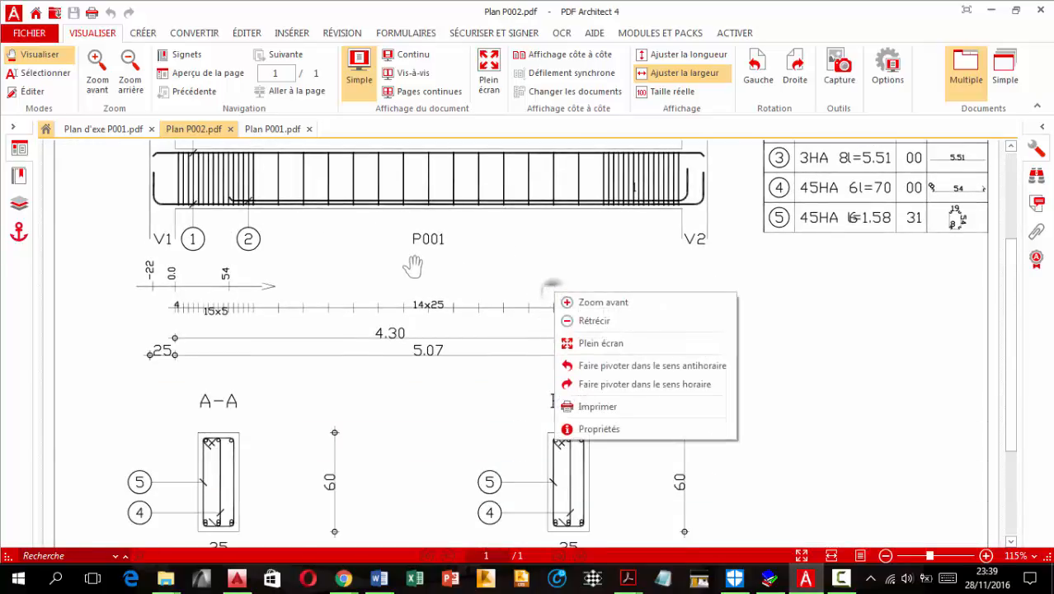
pyautogui.scroll(-1, 396, 251)
pyautogui.scroll(1, 466, 301)
# Return to the Windows desktop and refresh it.
pyautogui.press('super+d')
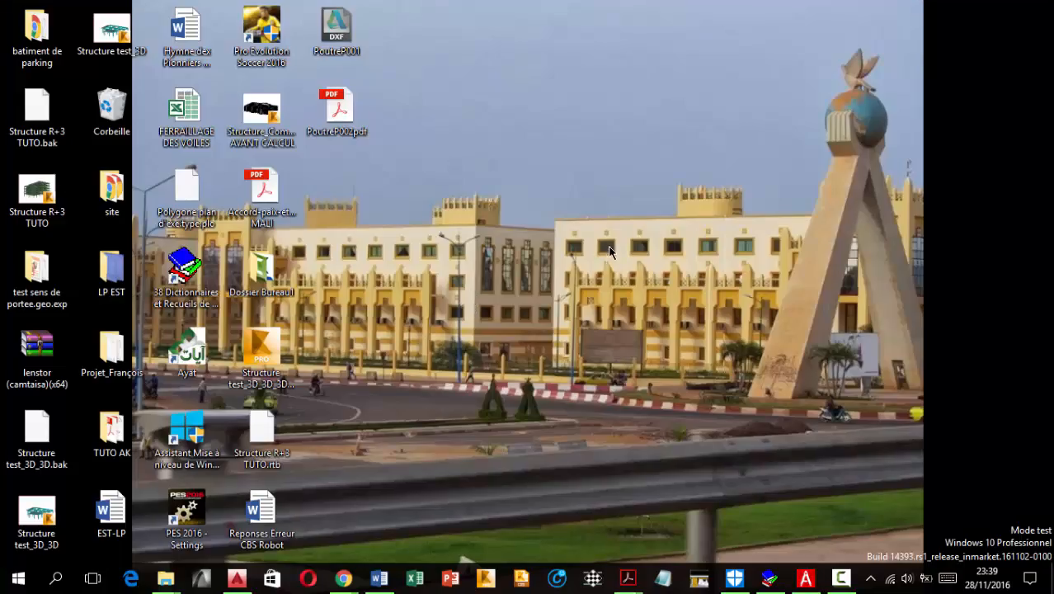
pyautogui.rightClick(625, 253)
pyautogui.click(672, 289)
pyautogui.moveTo(729, 254); pyautogui.dragTo(459, 73)
pyautogui.moveTo(428, 34); pyautogui.dragTo(1030, 554)
pyautogui.rightClick(682, 318)
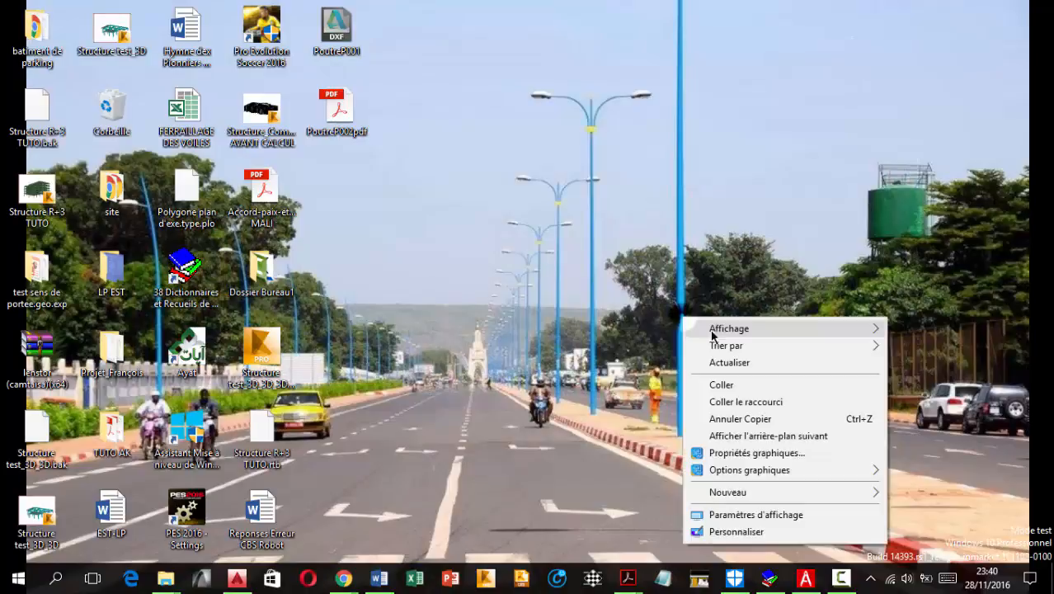
pyautogui.click(740, 363)
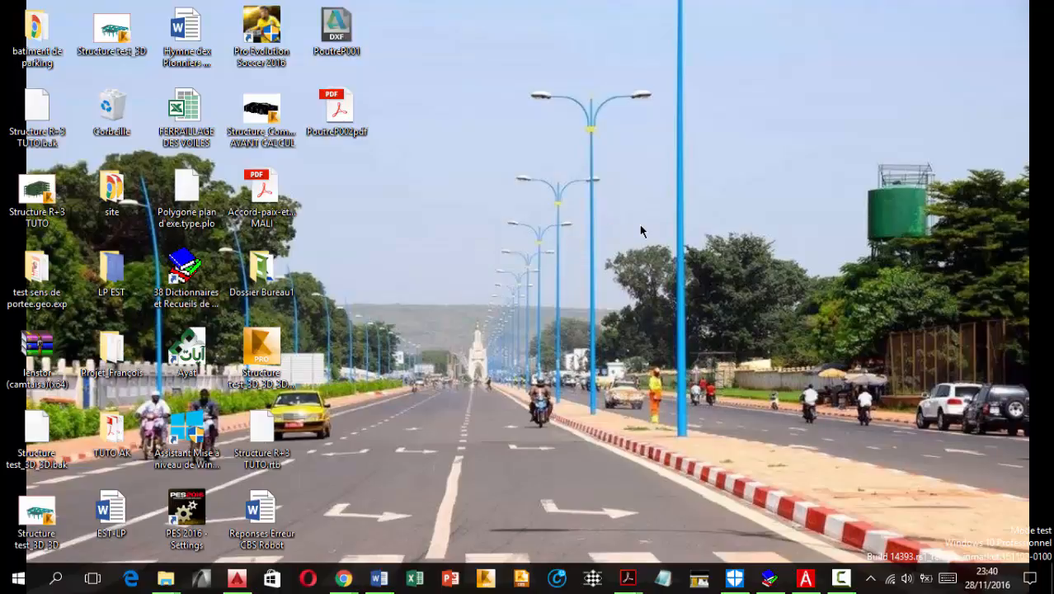
pyautogui.rightClick(623, 168)
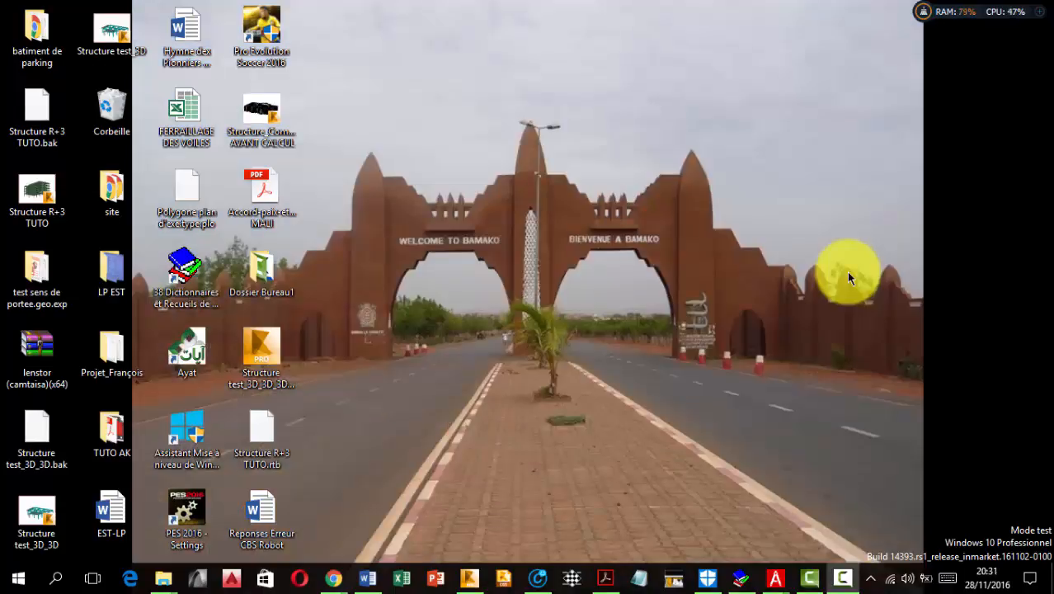
pyautogui.rightClick(847, 273)
pyautogui.click(849, 285)
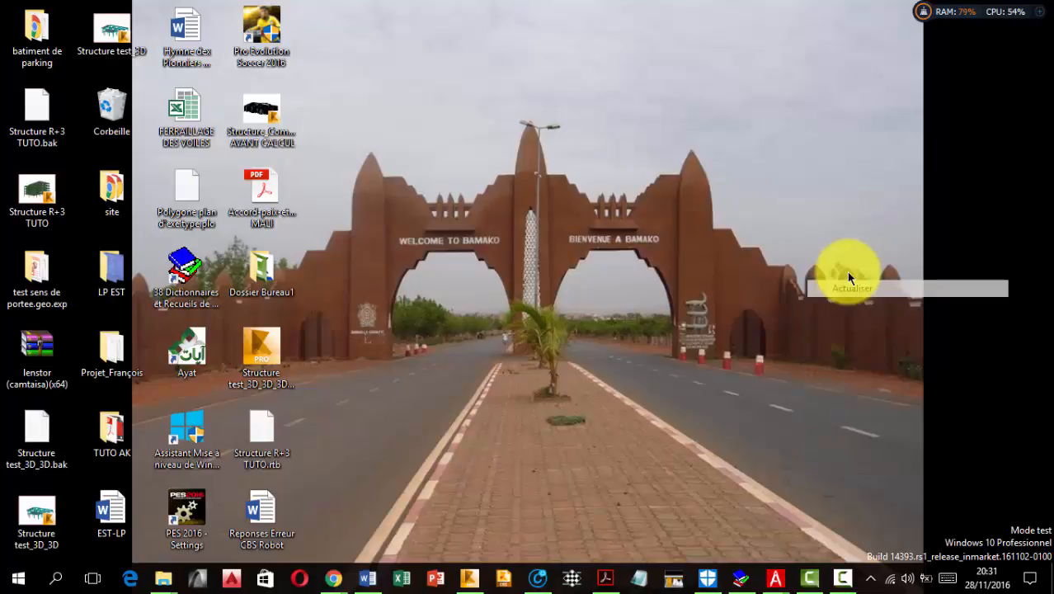
pyautogui.moveTo(851, 389); pyautogui.dragTo(698, 288)
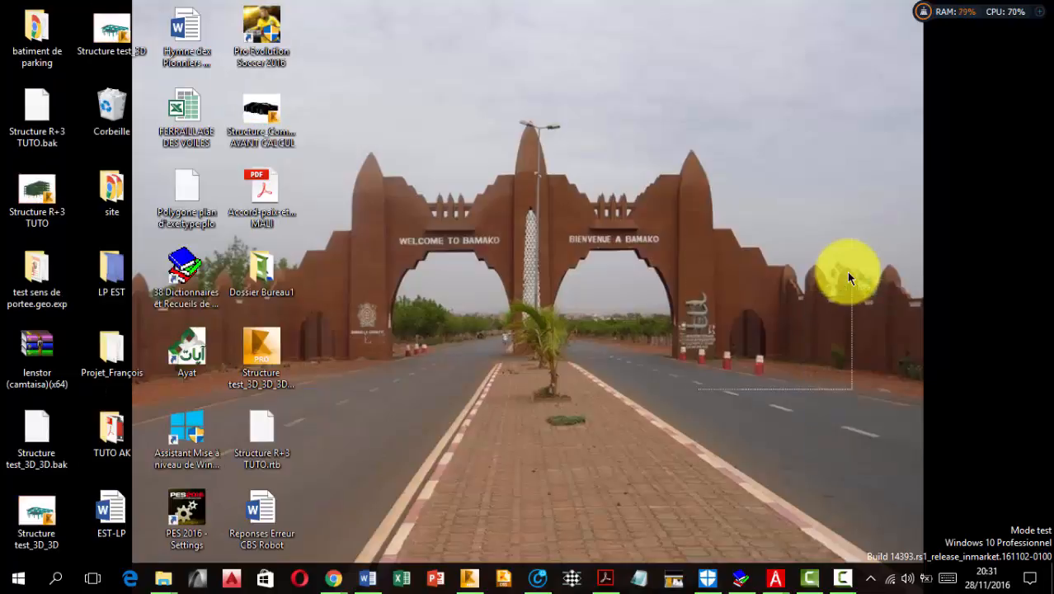
pyautogui.moveTo(848, 279); pyautogui.dragTo(848, 279)
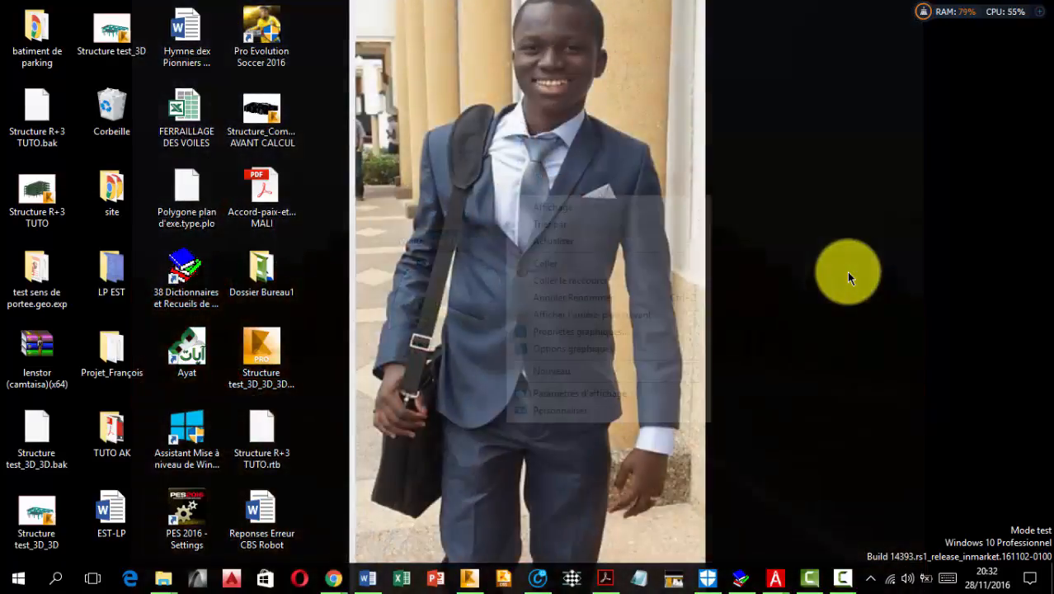
pyautogui.hotkey('shift', 'F10')
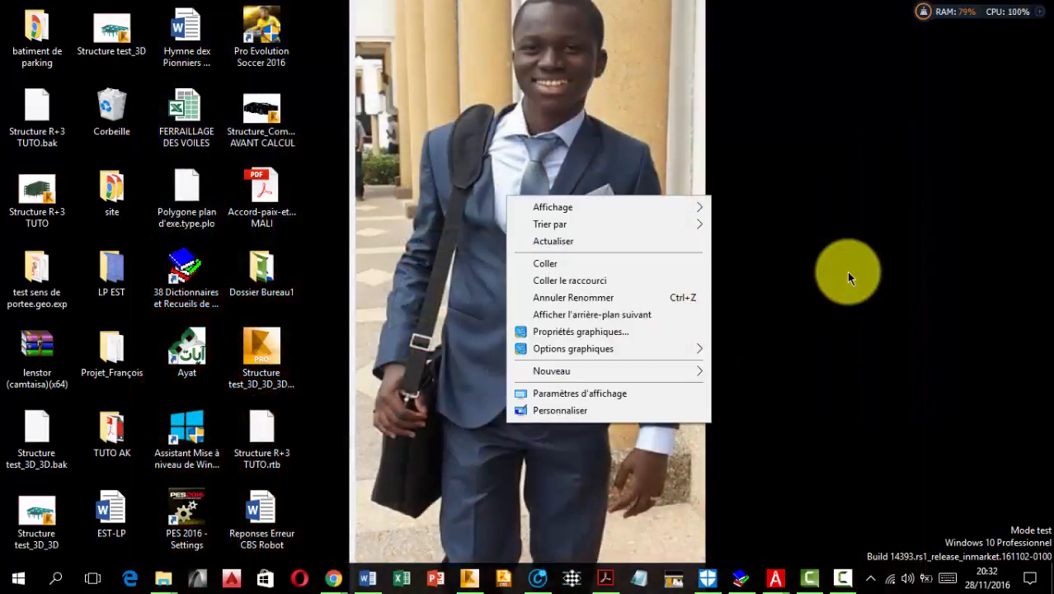
pyautogui.press('Escape')
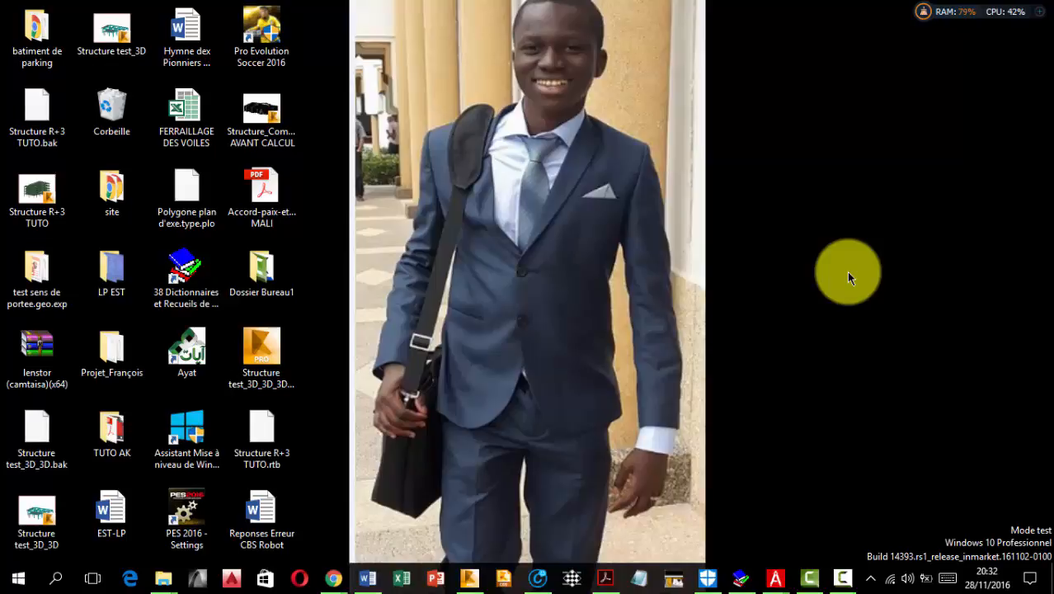
pyautogui.hotkey('shift', 'F10')
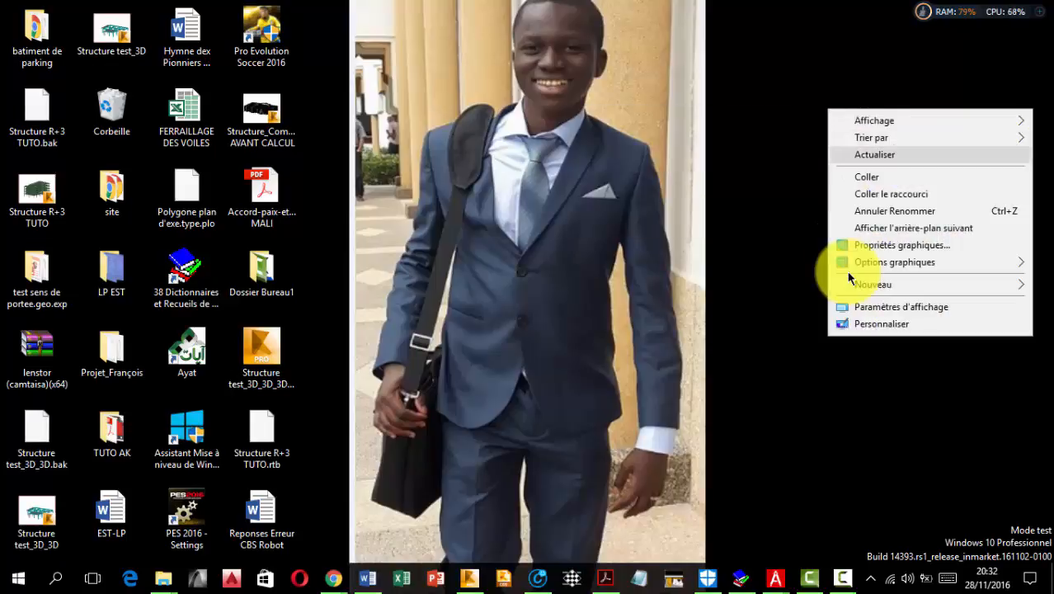
pyautogui.press('Return')
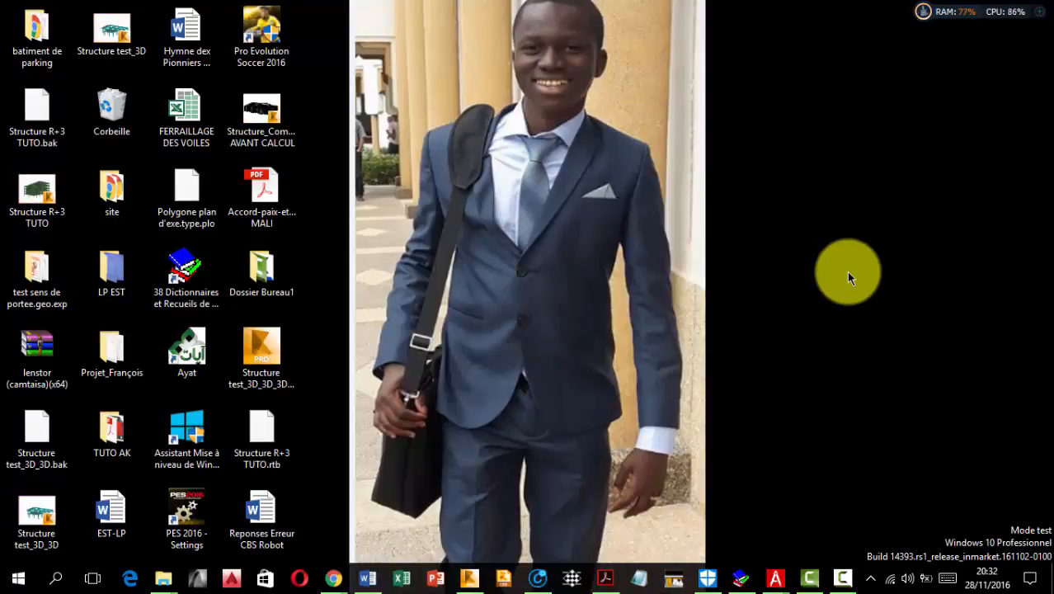
pyautogui.hotkey('shift', 'F10')
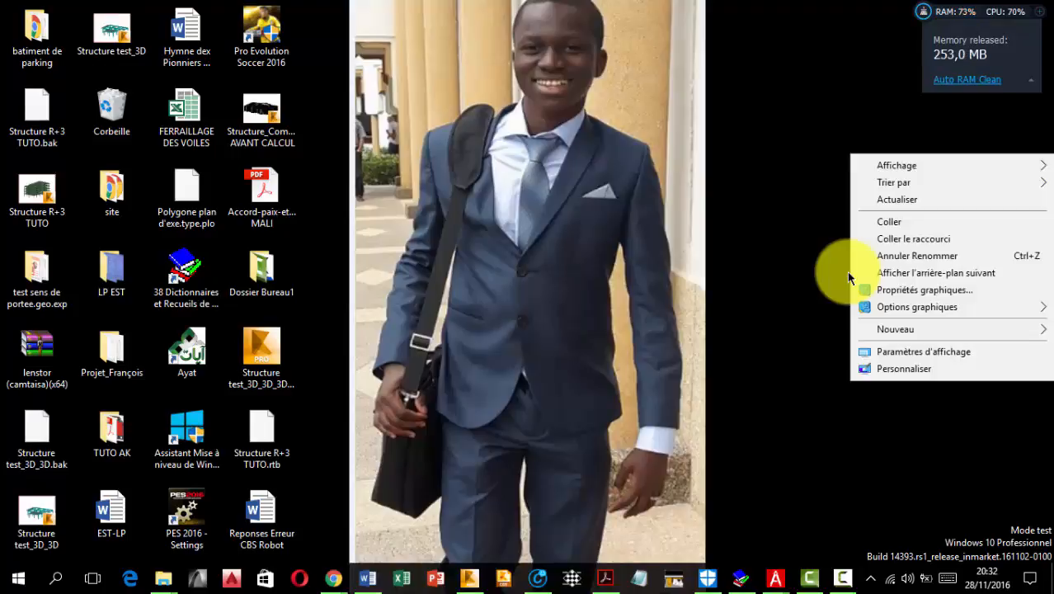
pyautogui.press('Return')
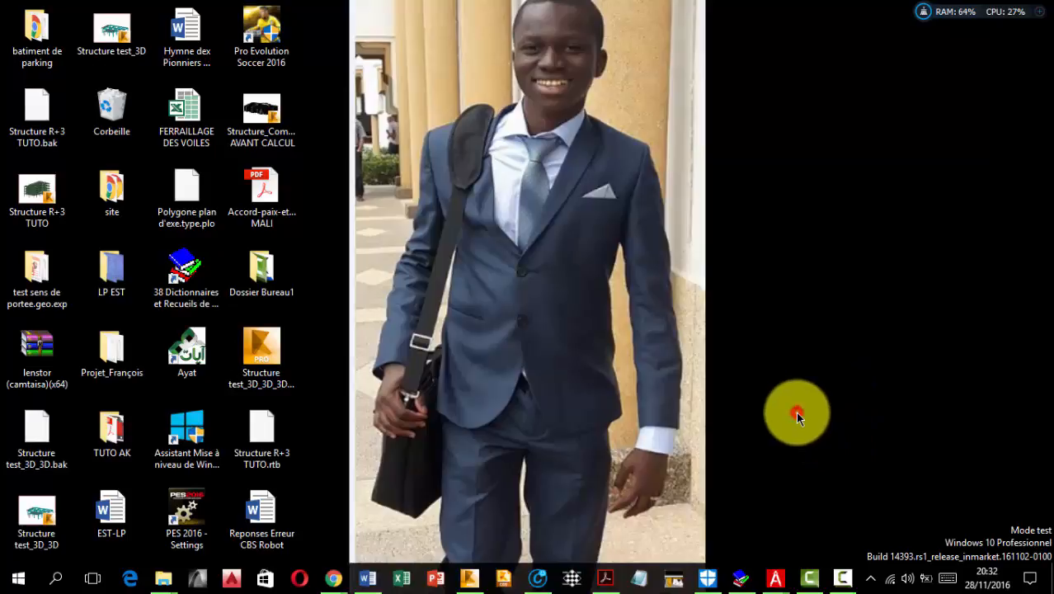
pyautogui.moveTo(795, 412); pyautogui.dragTo(698, 200)
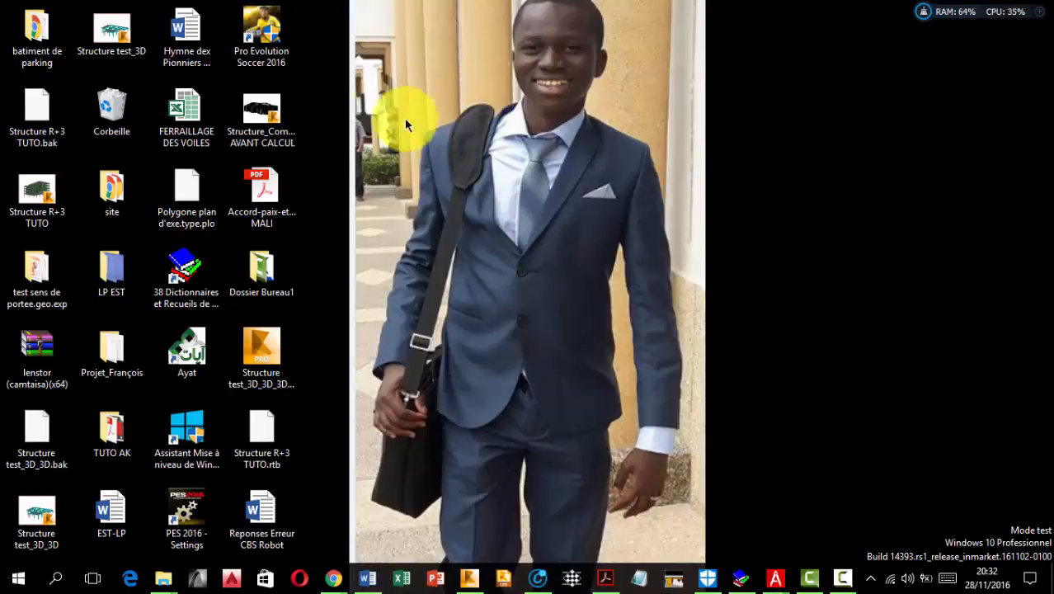
pyautogui.moveTo(402, 7)
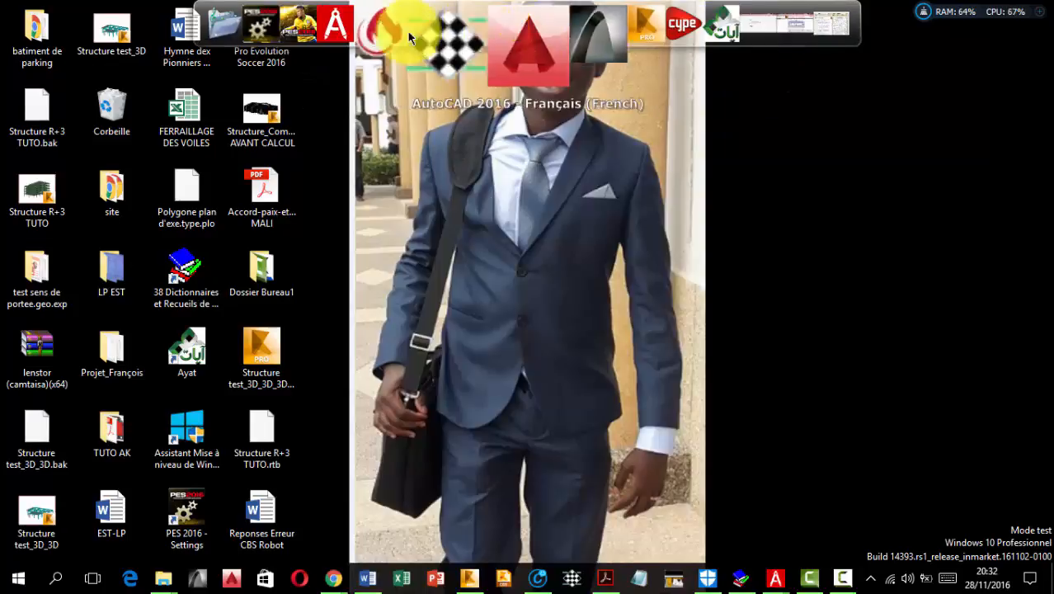
pyautogui.click(297, 33)
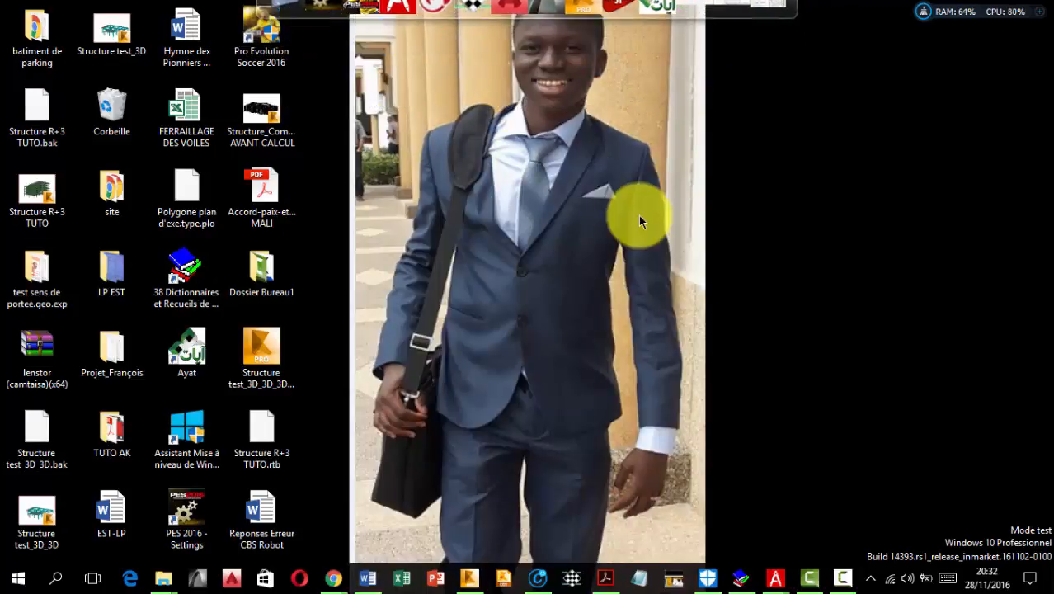
pyautogui.rightClick(728, 209)
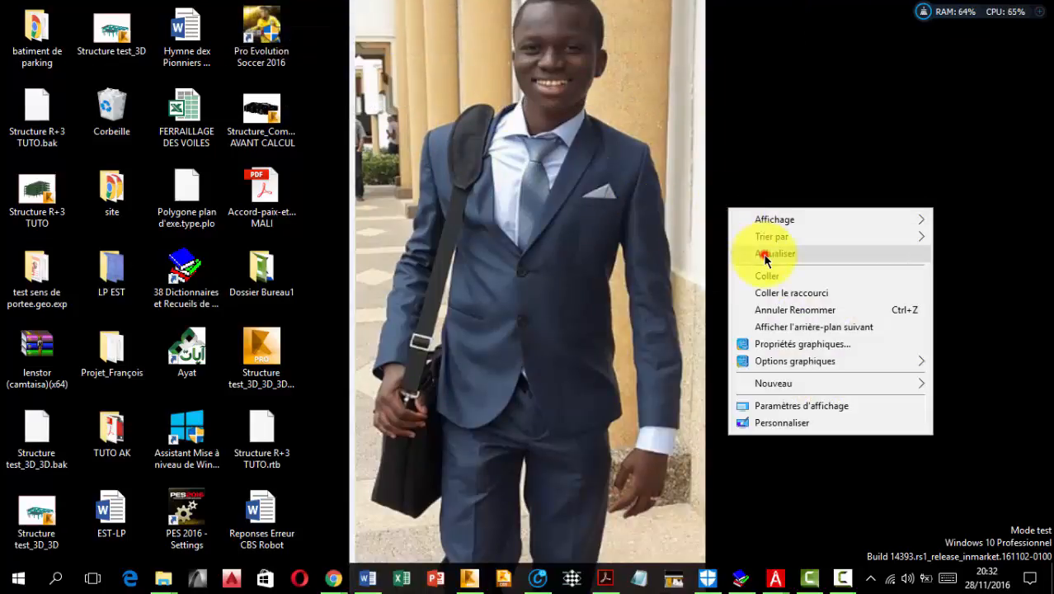
pyautogui.click(765, 256)
pyautogui.moveTo(476, 582)
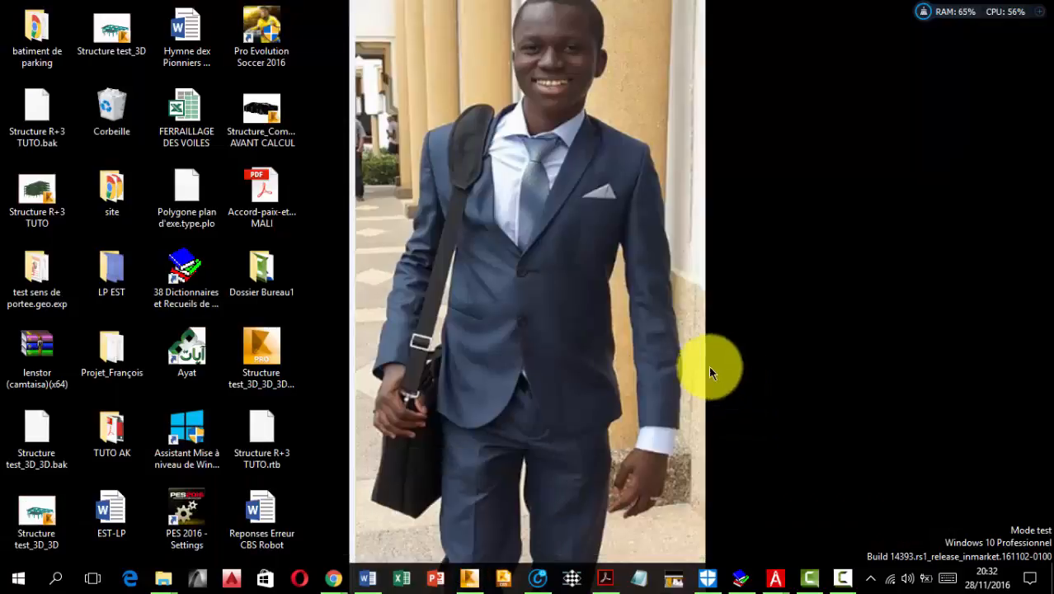
pyautogui.moveTo(711, 582)
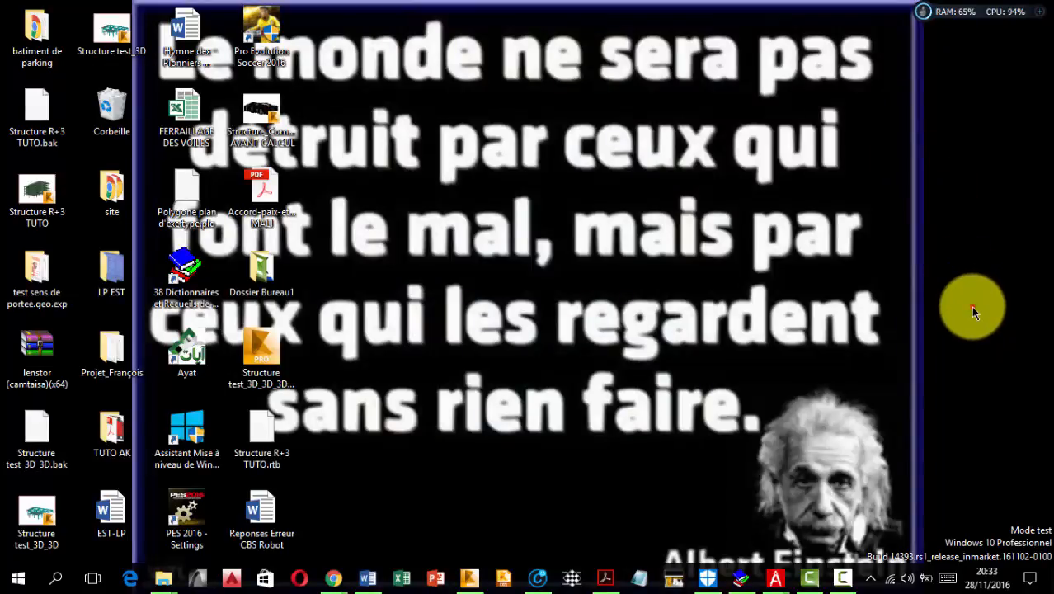
pyautogui.moveTo(971, 306); pyautogui.dragTo(888, 179)
pyautogui.rightClick(878, 183)
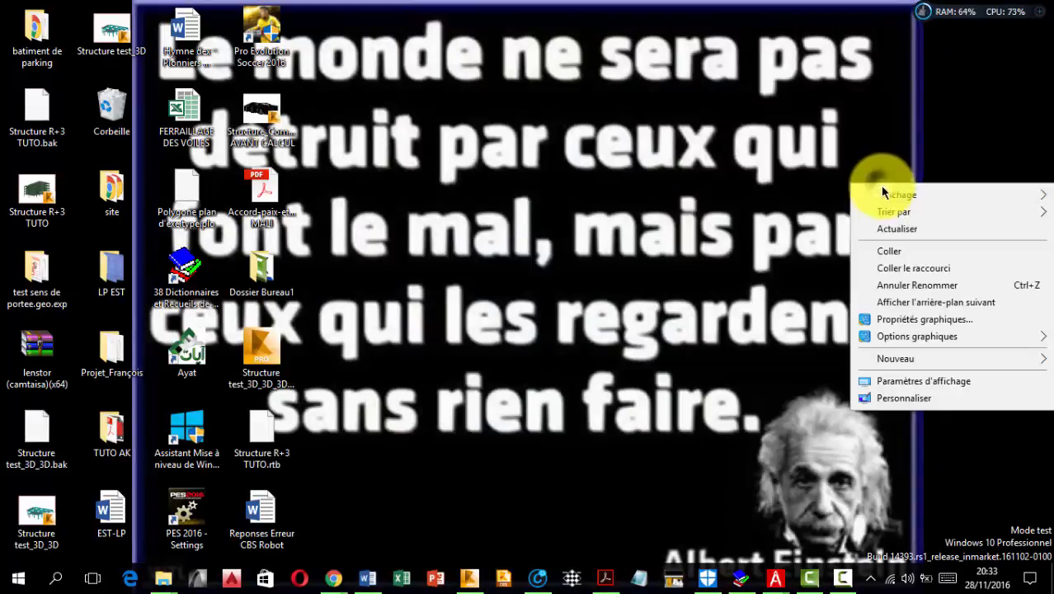
pyautogui.click(894, 229)
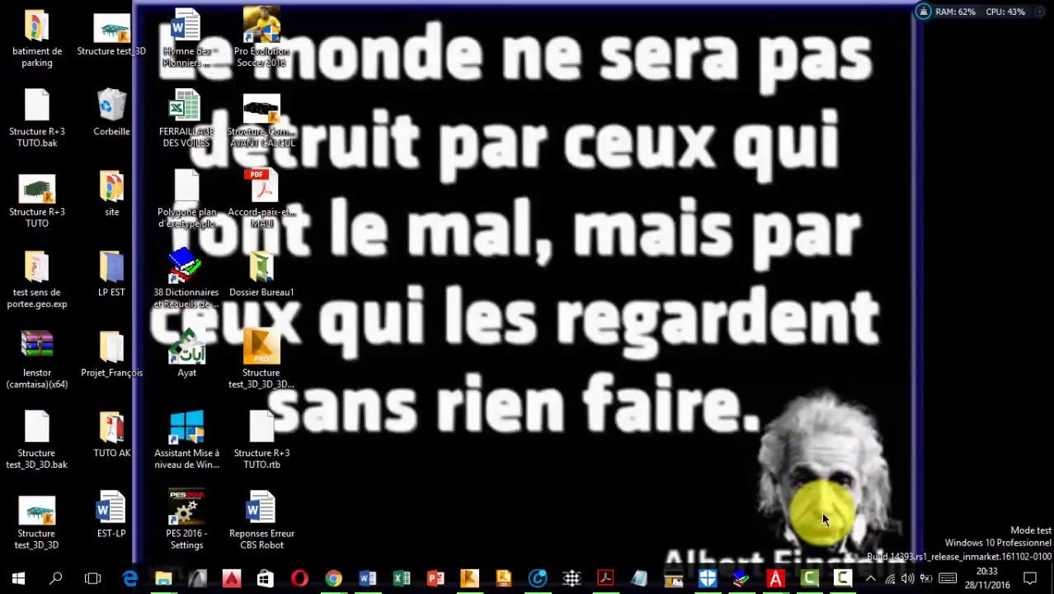
pyautogui.rightClick(836, 484)
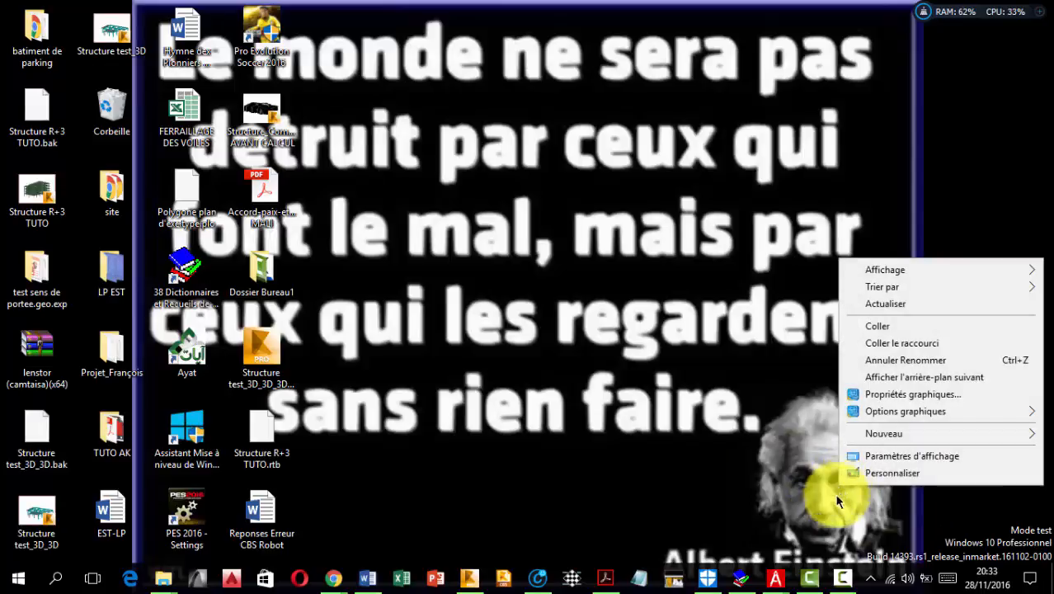
pyautogui.click(751, 492)
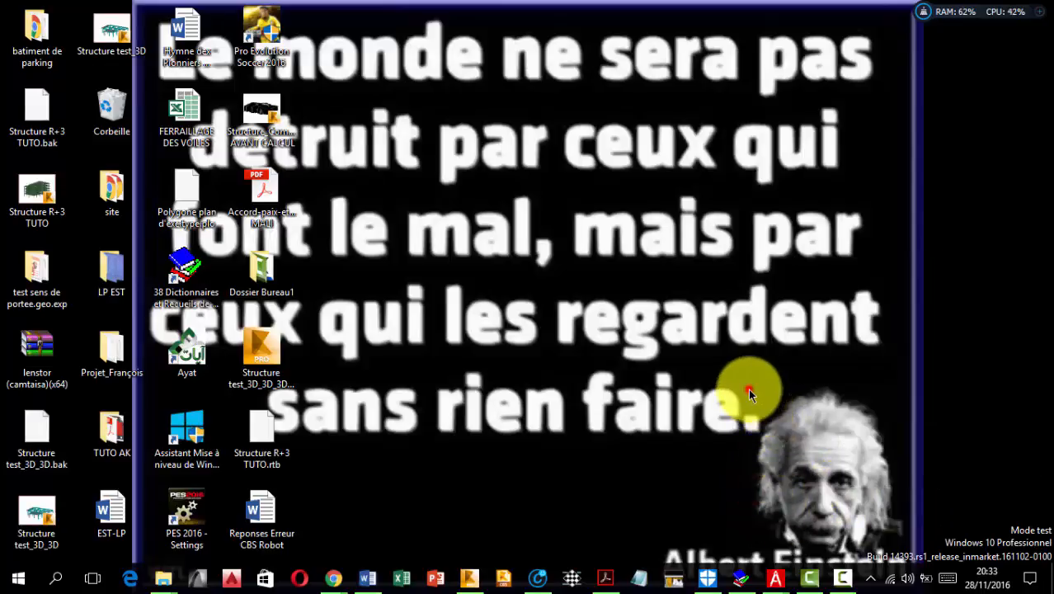
pyautogui.moveTo(749, 389); pyautogui.dragTo(735, 513)
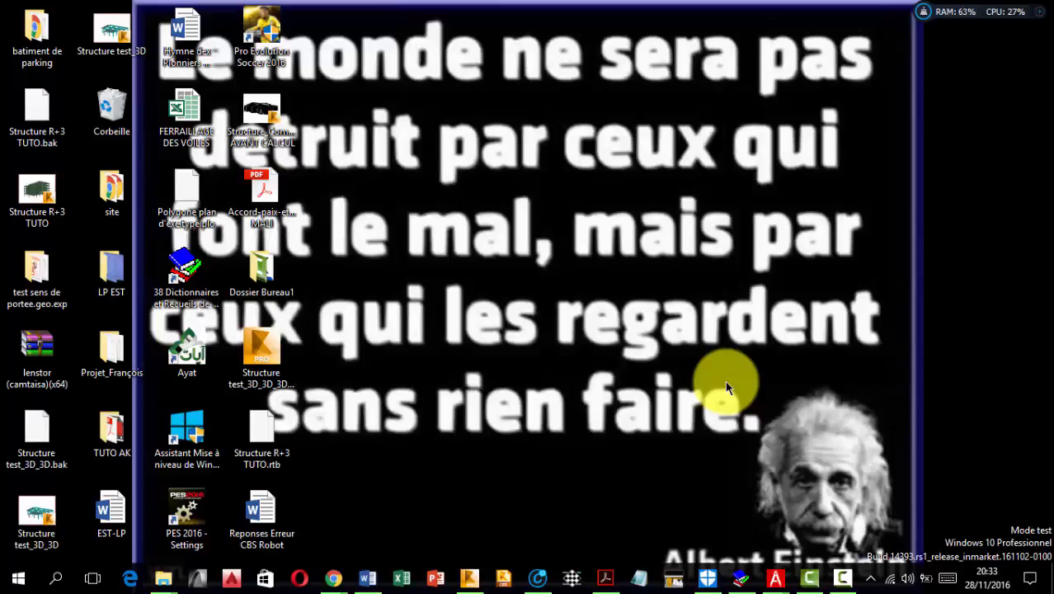
pyautogui.rightClick(499, 251)
pyautogui.click(550, 298)
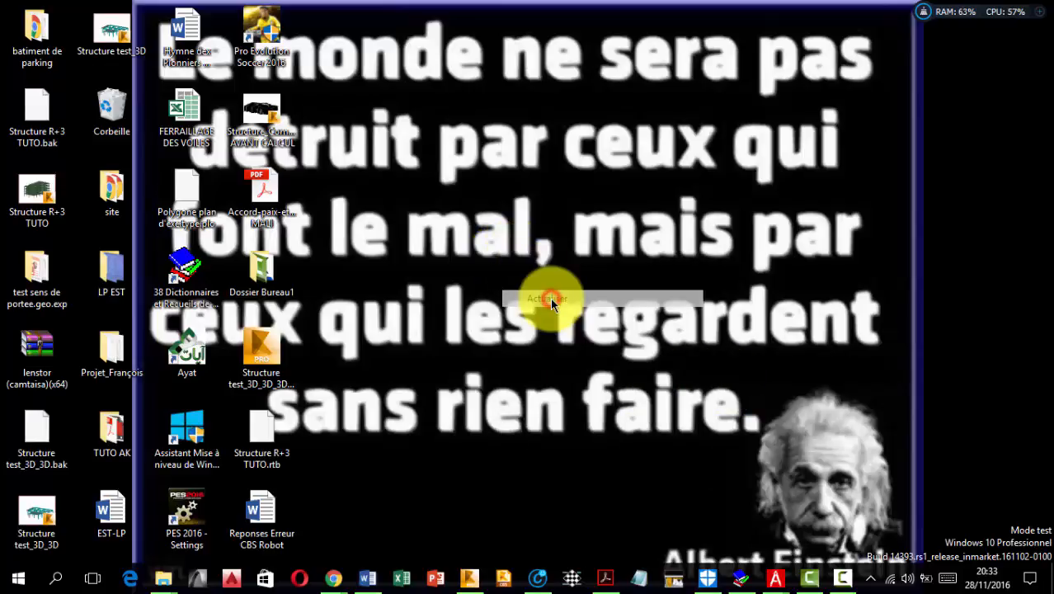
pyautogui.rightClick(632, 243)
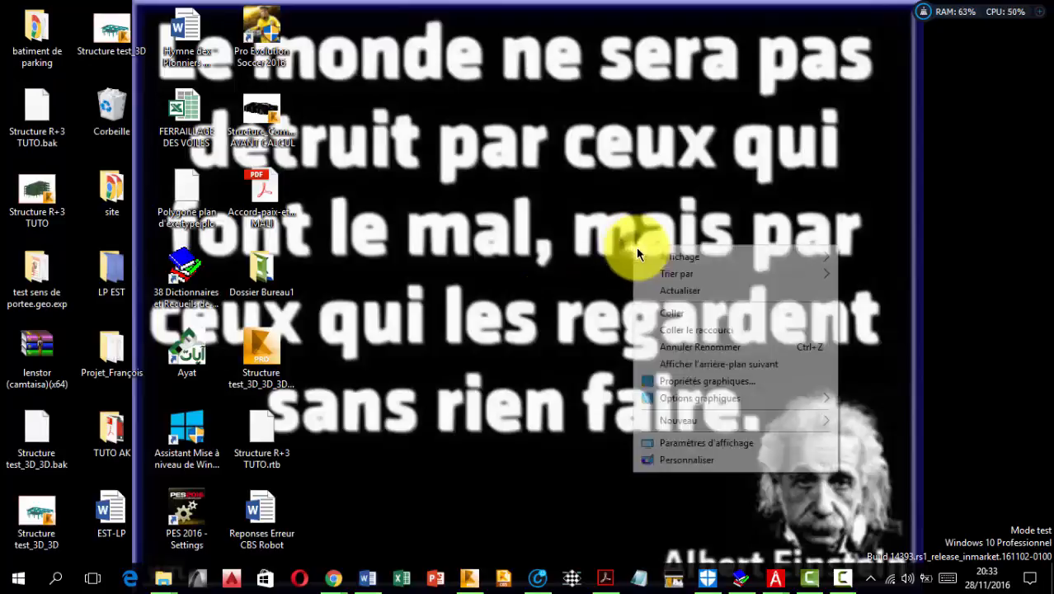
pyautogui.click(678, 292)
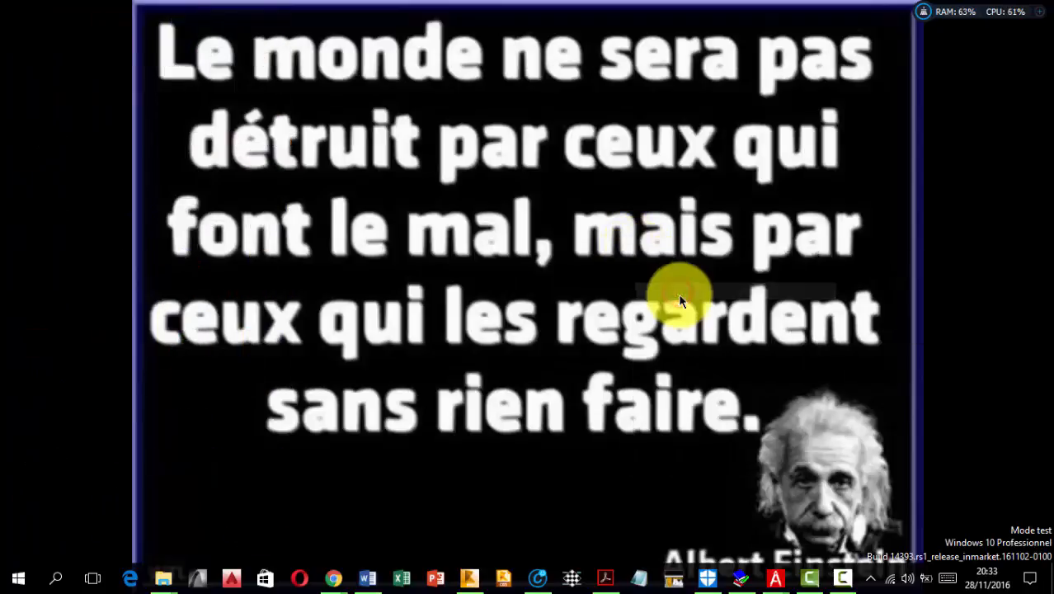
pyautogui.rightClick(632, 337)
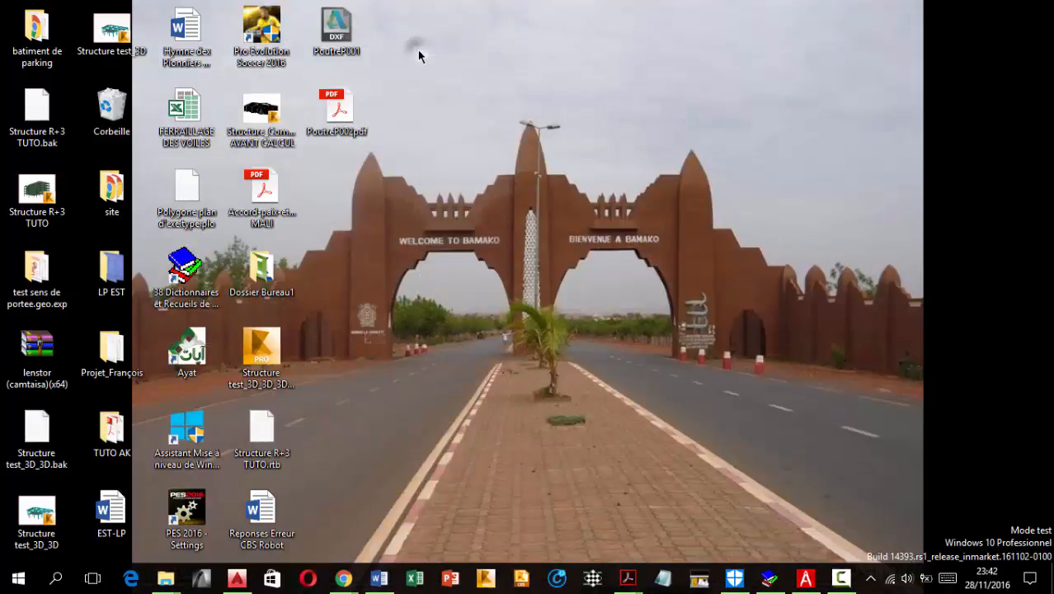
pyautogui.rightClick(417, 51)
pyautogui.click(494, 100)
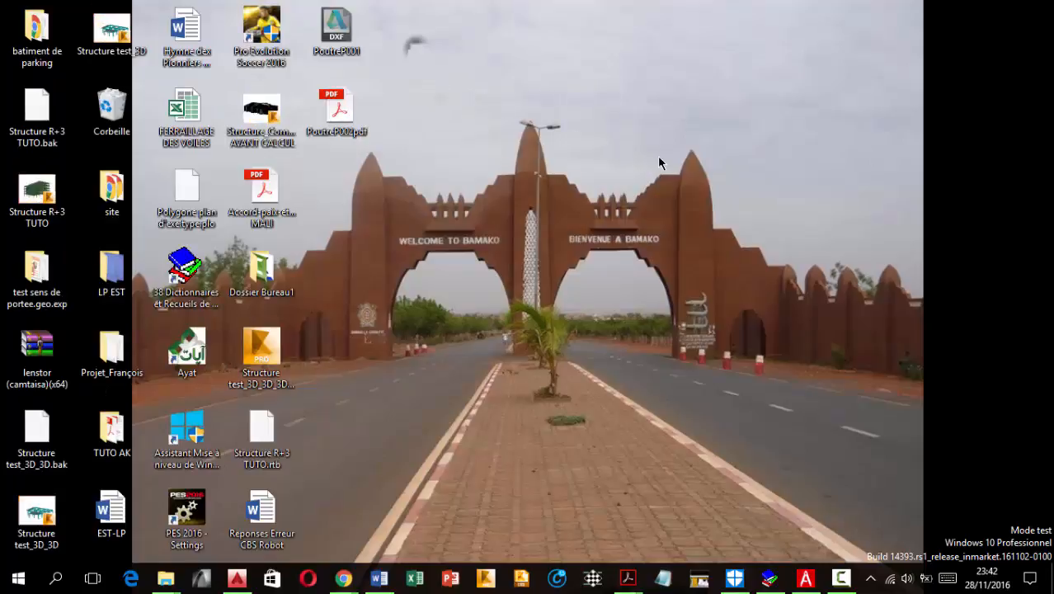